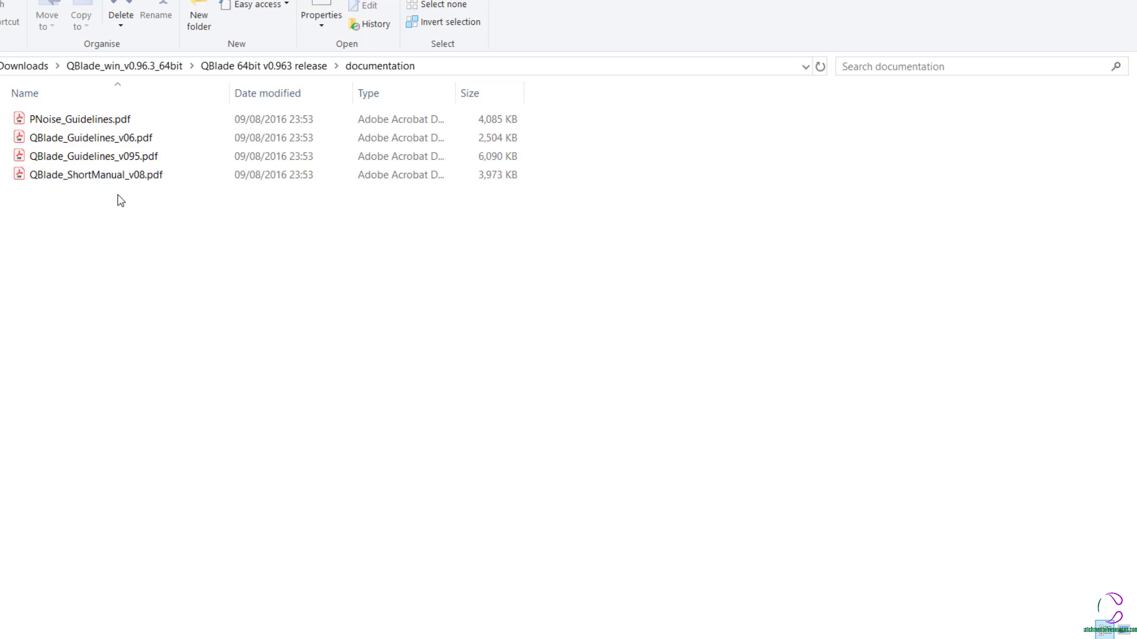
- Locate the short manual and v06 guidelines PDFs in the documentation folder and switch to the open QBlade_ShortManual_v08.pdf in Acrobat
left_click(104, 179)
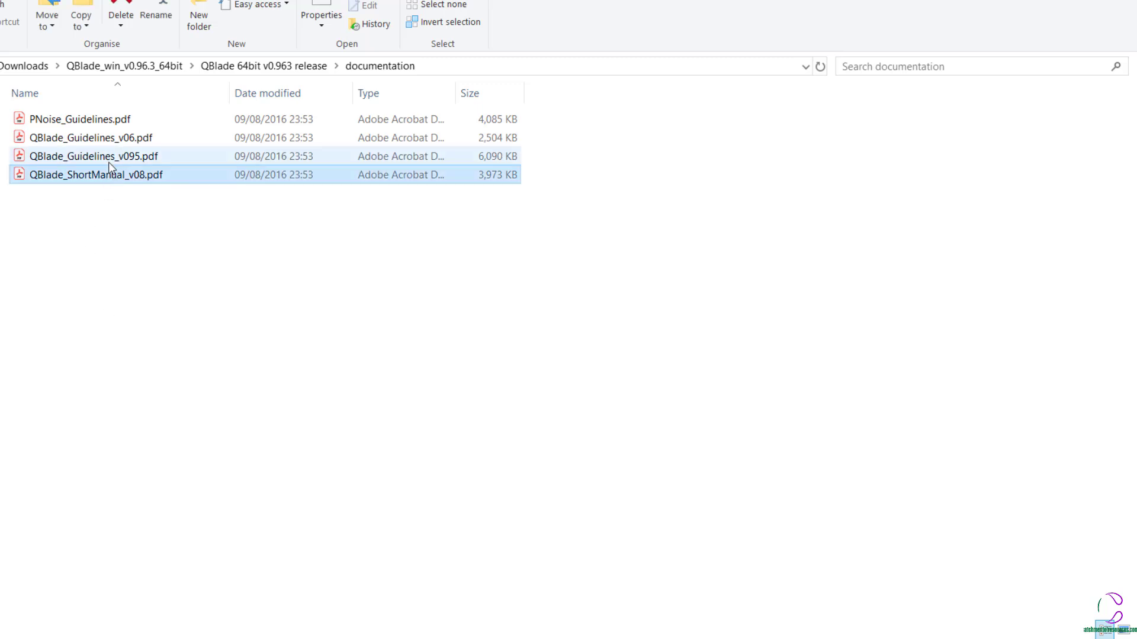
left_click(114, 144)
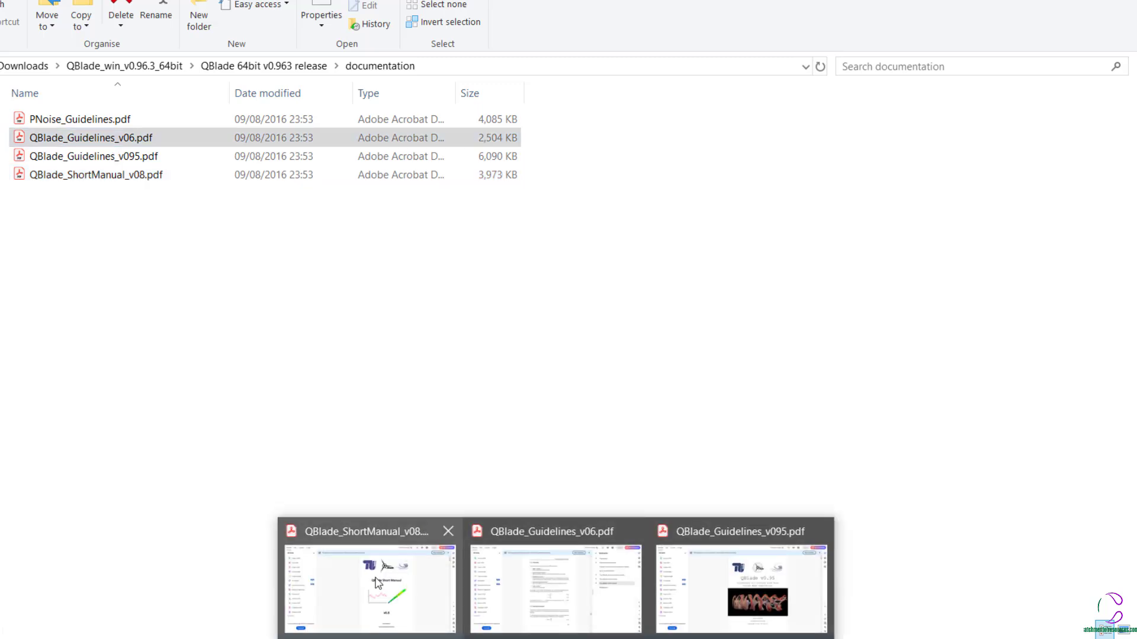
left_click(367, 586)
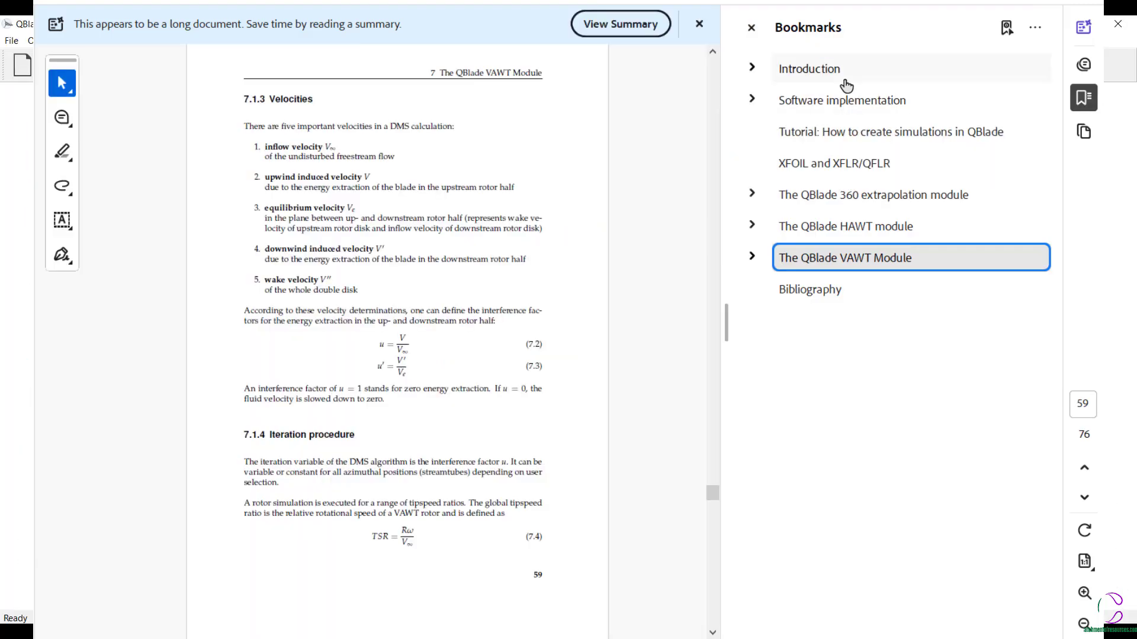
- Go to the VAWT Module chapter of the v0.6 guidelines and highlight the section 7.1 sentences from "This part of the program" to "turbine simulation"
left_click_drag(713, 493, 702, 59)
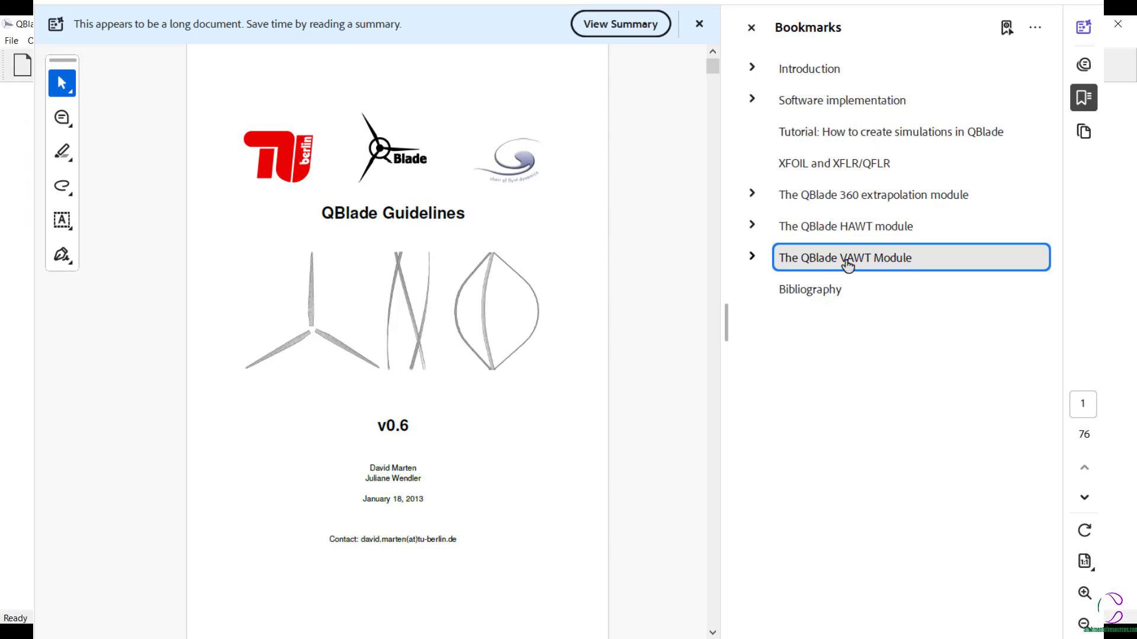
left_click(846, 261)
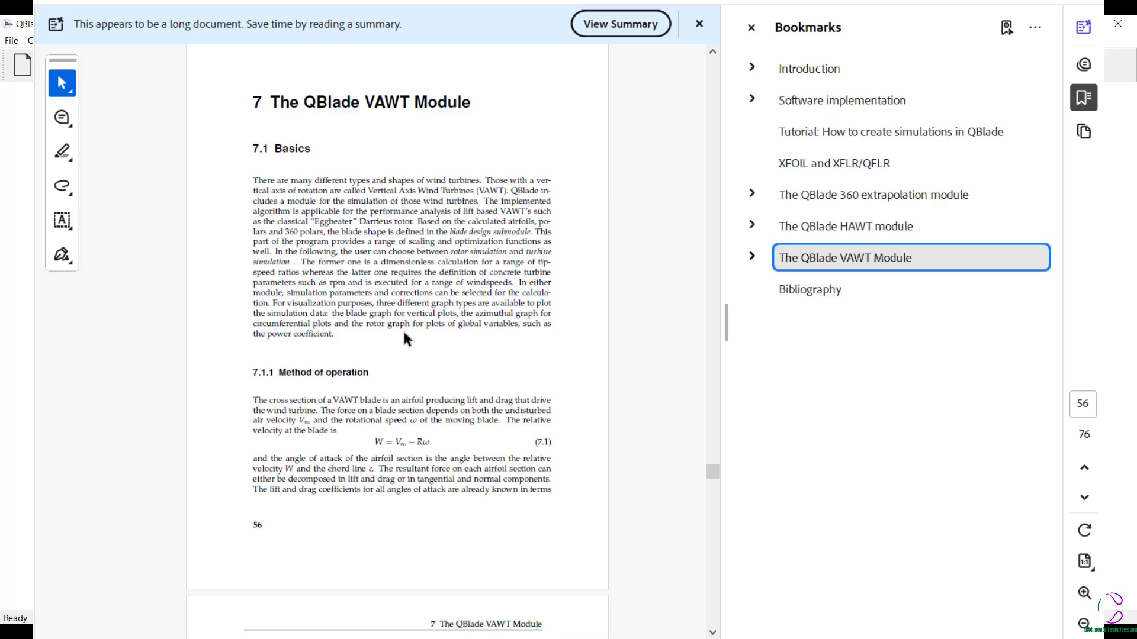
left_click(1084, 499)
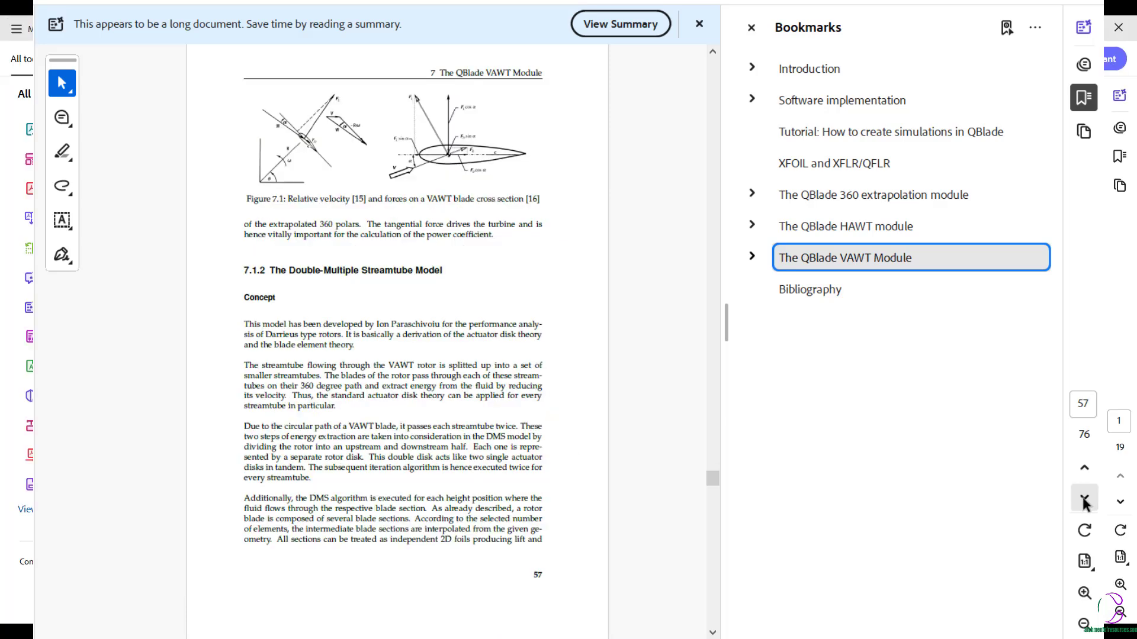
scroll(521, 344, "up", 5)
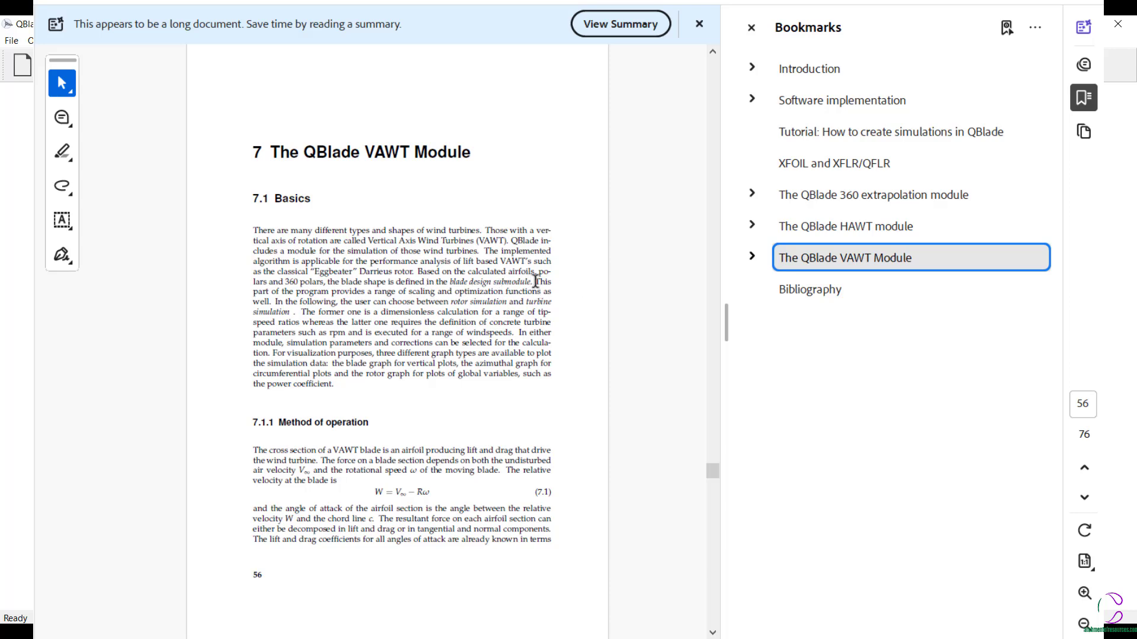
left_click_drag(533, 282, 303, 312)
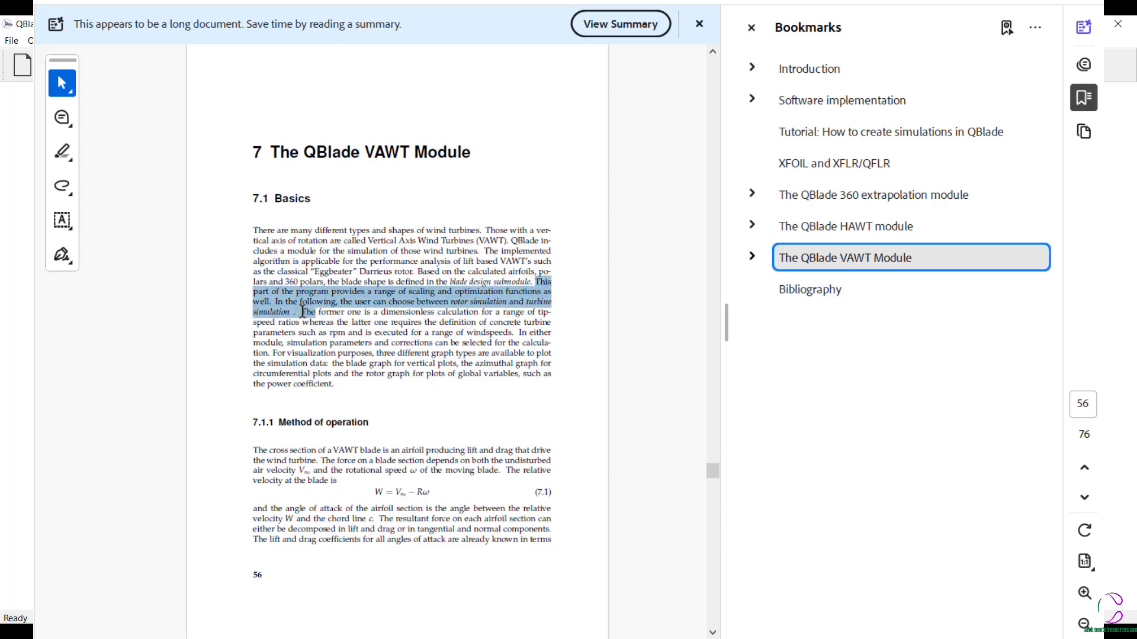
left_click(355, 339)
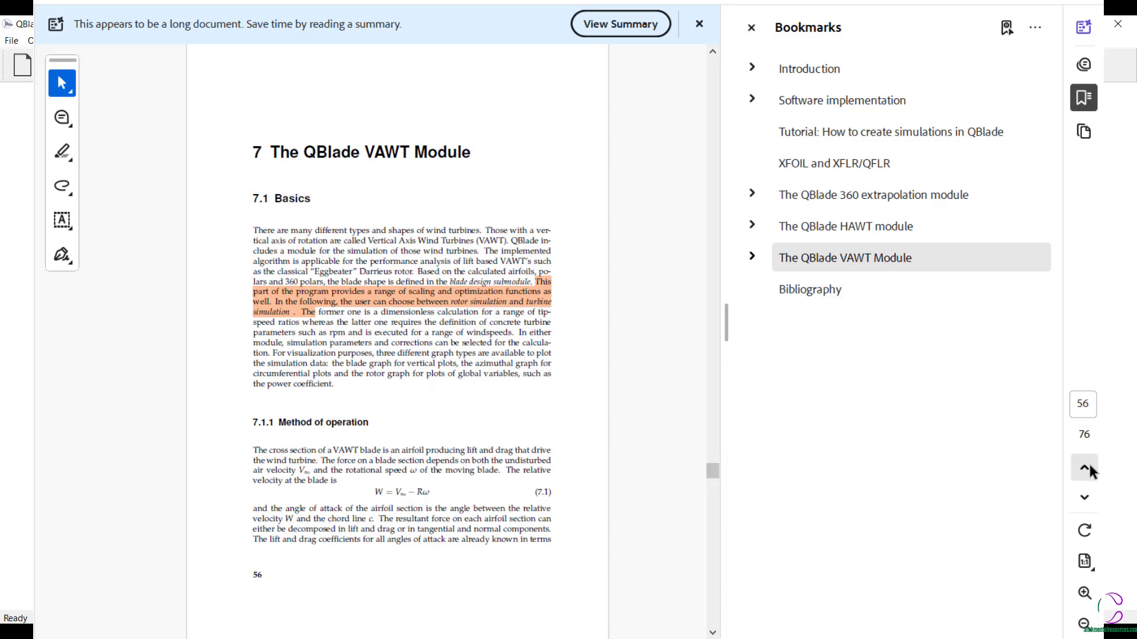
- Examine the rest of the VAWT Module chapter, covering the streamtube model, blade shapes, rotor simulation, simulation settings and results, up to the Bibliography
left_click(1087, 499)
left_click(1087, 499)
left_click(1087, 499)
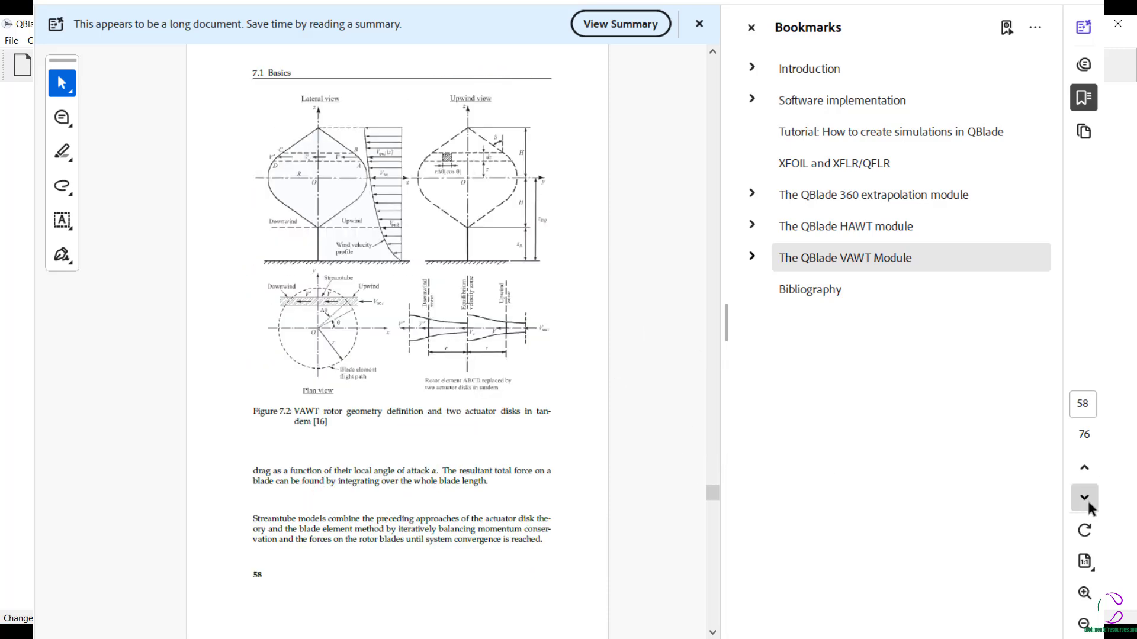
left_click(1087, 499)
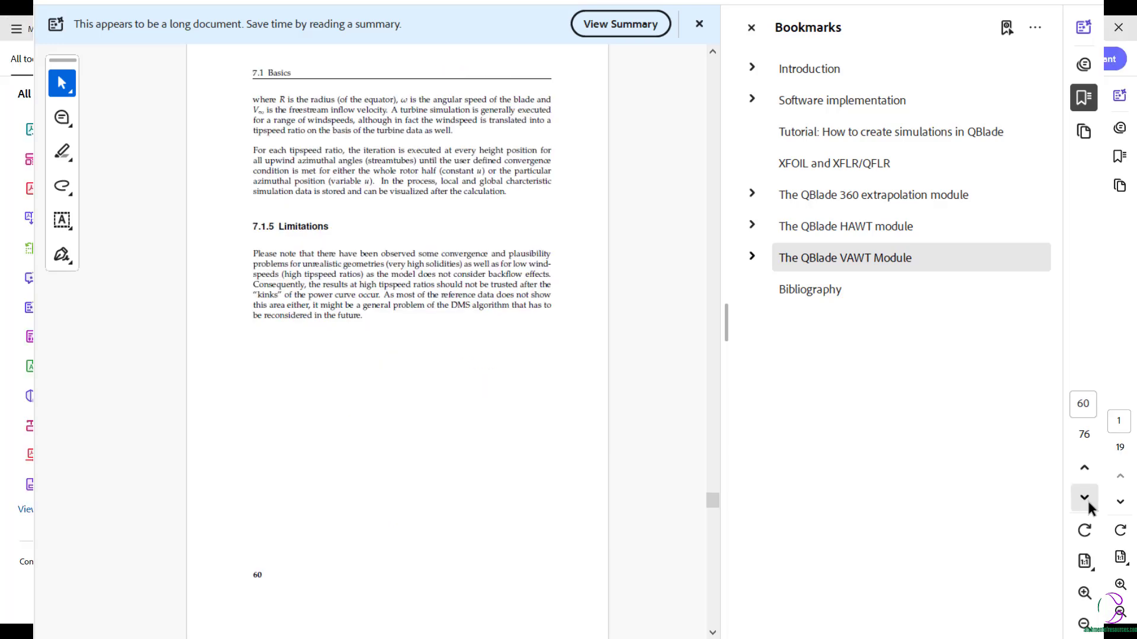
left_click(1087, 499)
left_click(1088, 498)
left_click(1087, 499)
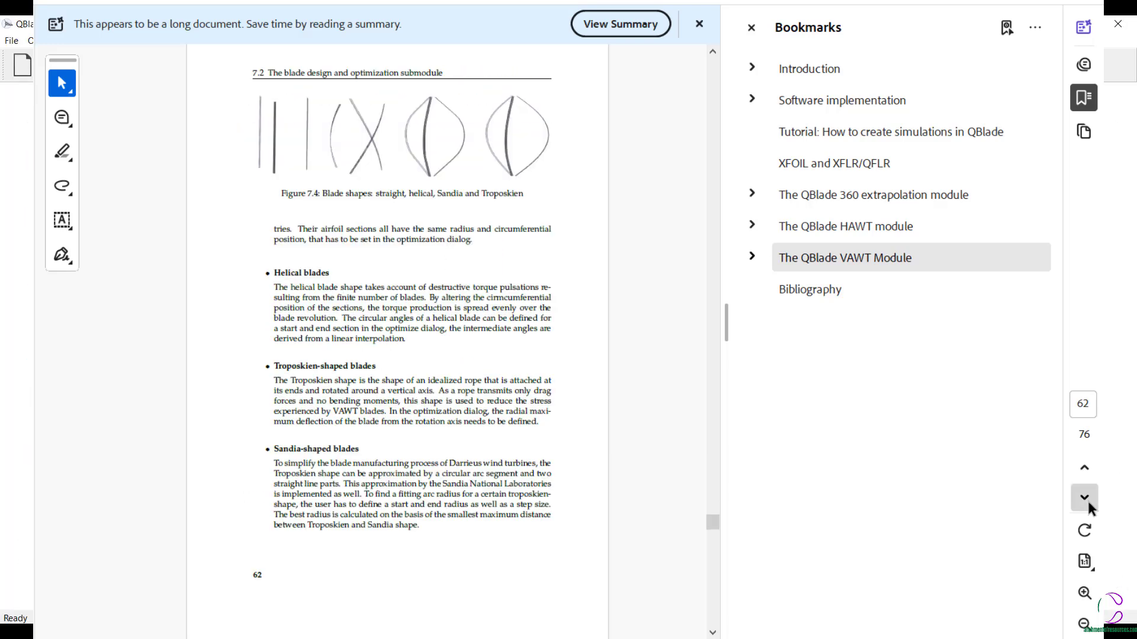
left_click(1088, 499)
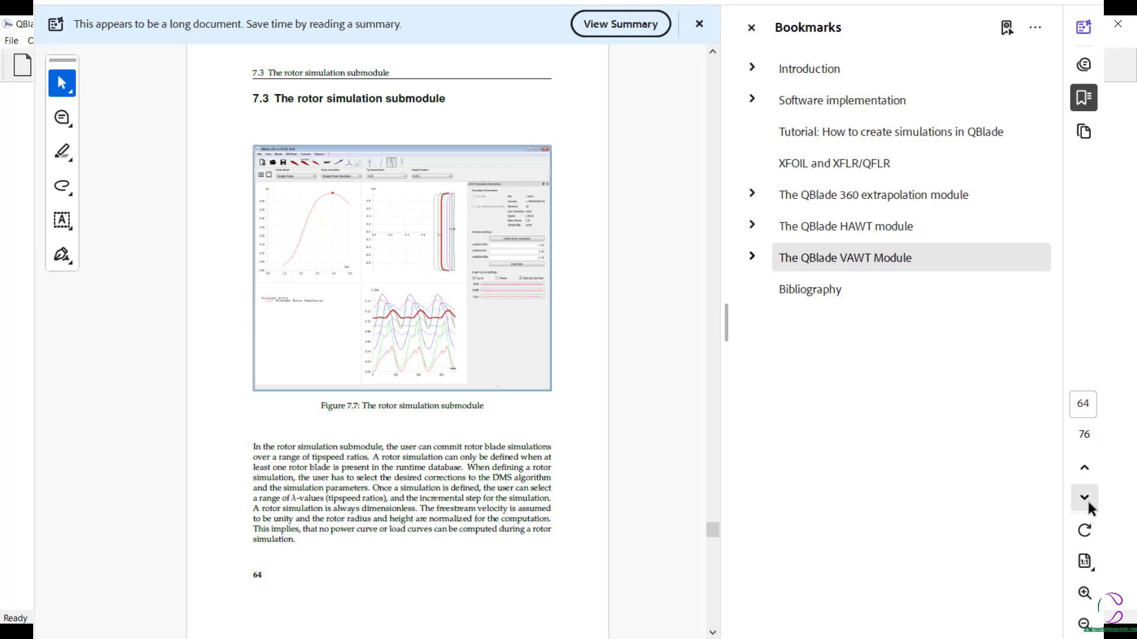
left_click(1087, 499)
left_click(1087, 499)
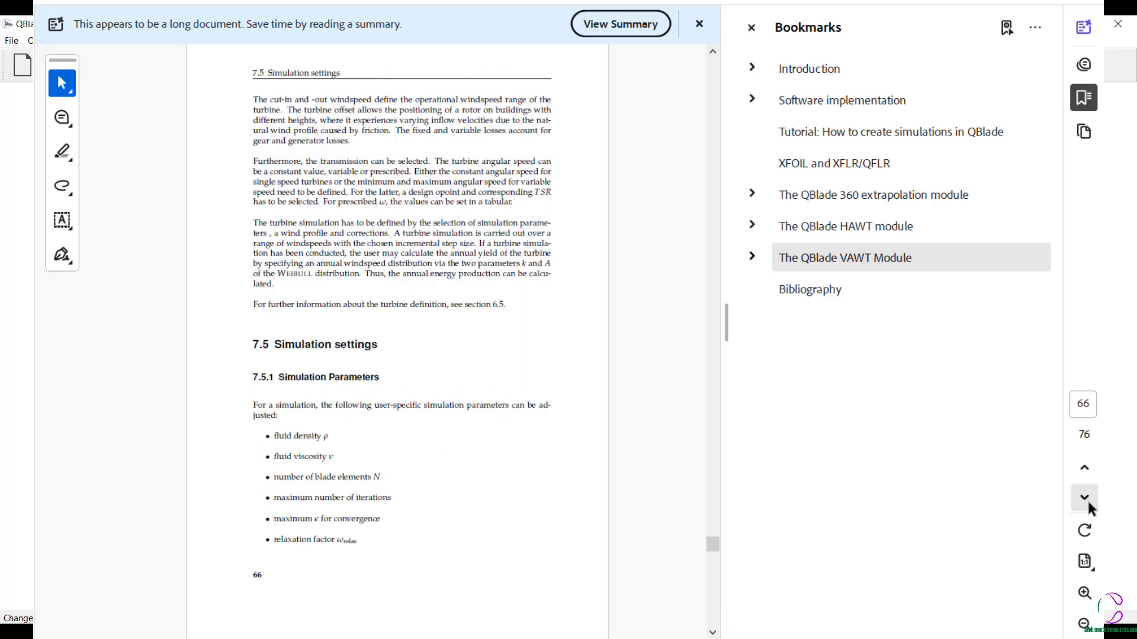
left_click(1087, 498)
left_click(1088, 498)
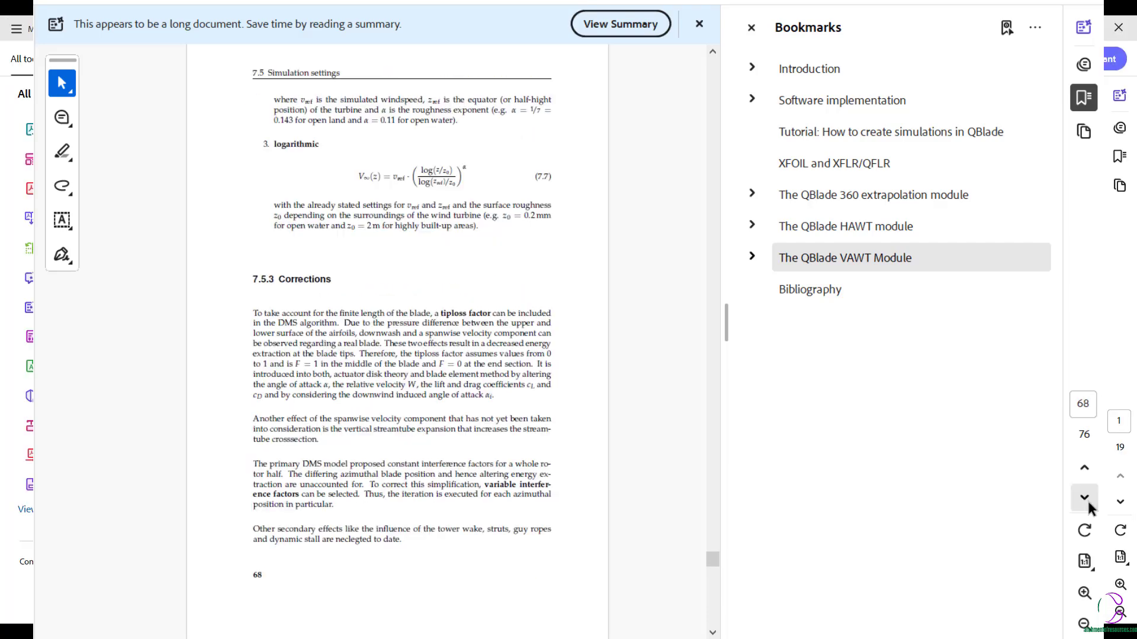
left_click(1087, 499)
left_click(1084, 497)
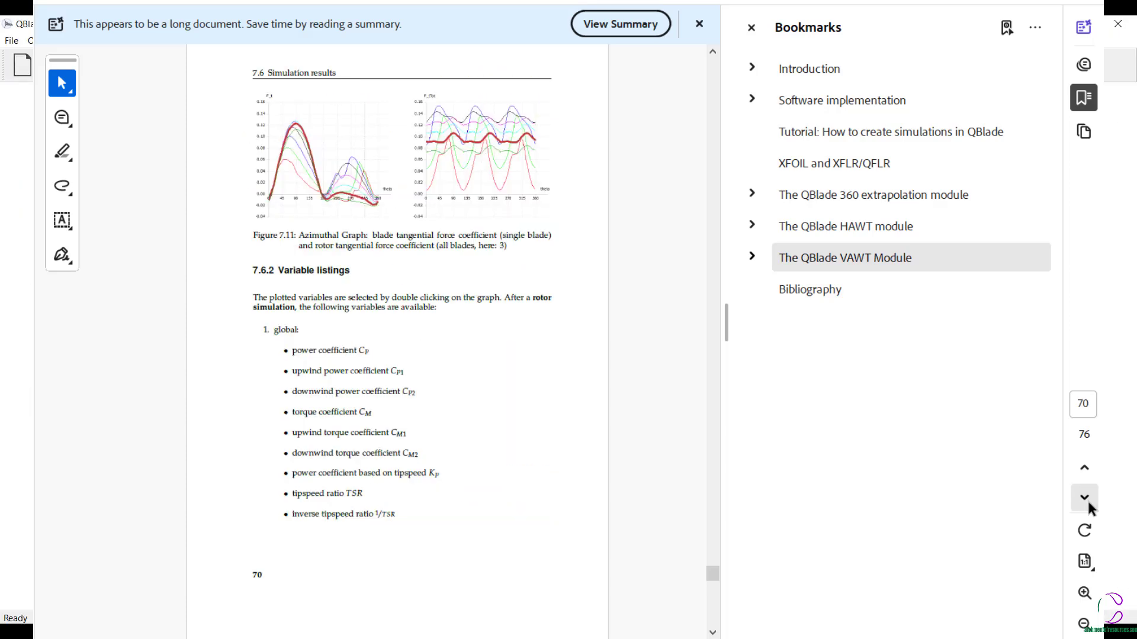
left_click(1084, 497)
left_click(1084, 498)
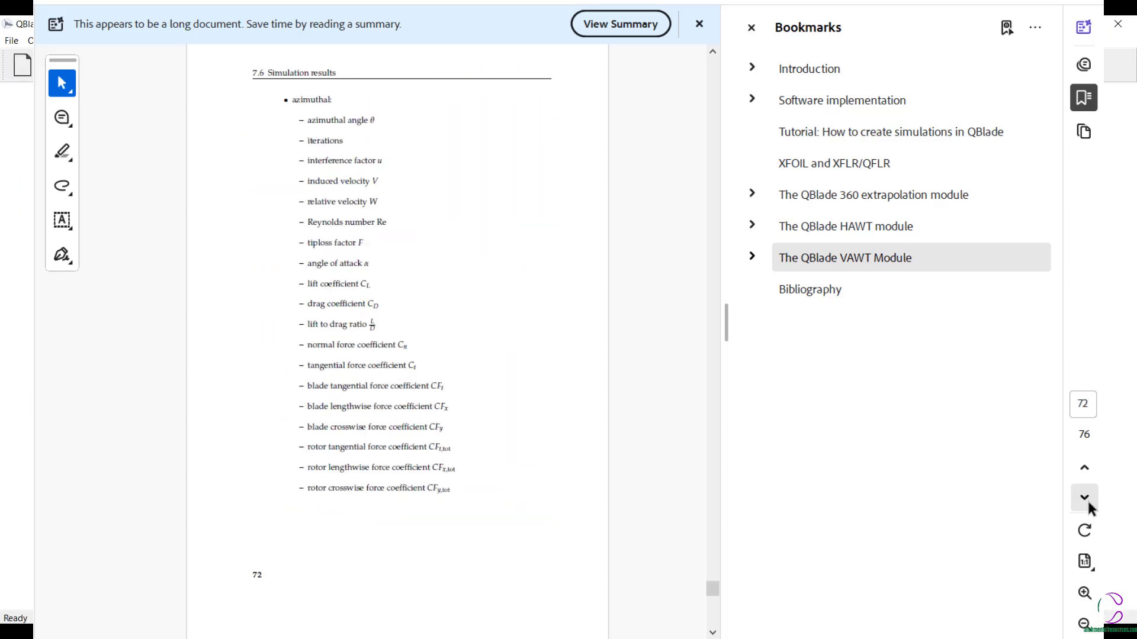
left_click(1085, 498)
left_click(1086, 498)
left_click(1086, 498)
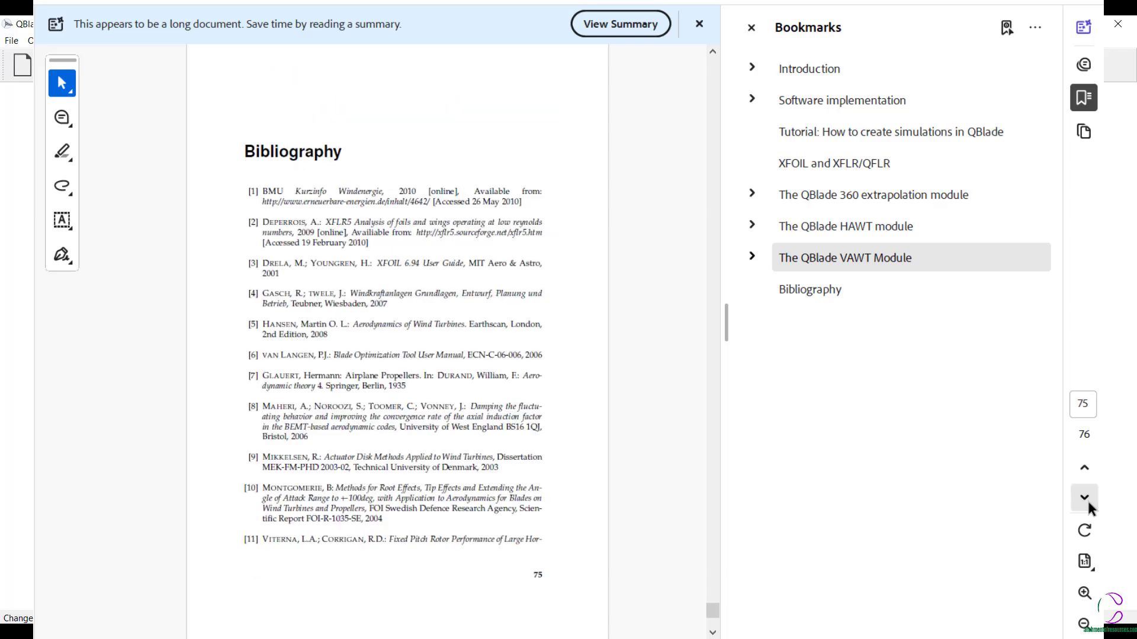
left_click(1084, 468)
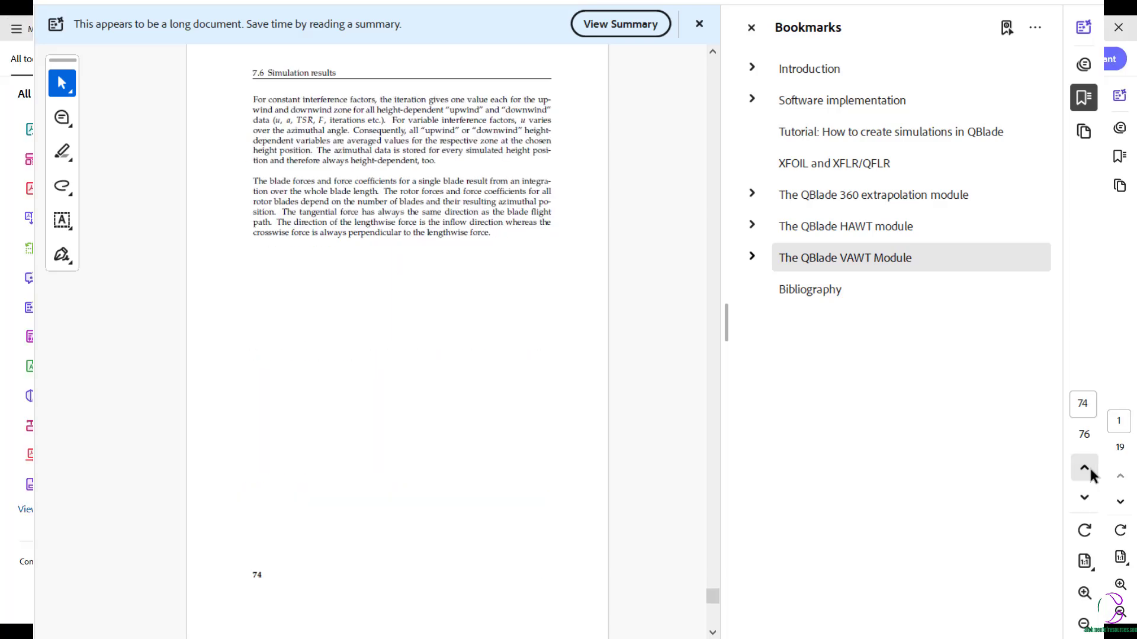
left_click(1084, 467)
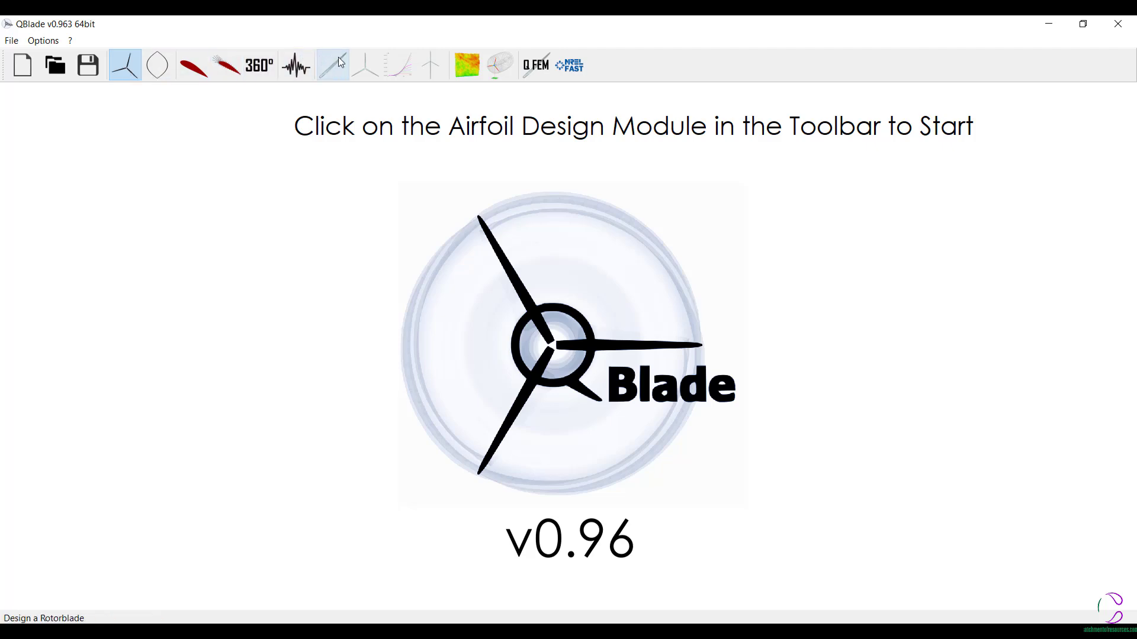
- Switch to QBlade, view the QFEM structural blade module, compare the HAWT and VAWT modes, and leave VAWT mode active
left_click(543, 74)
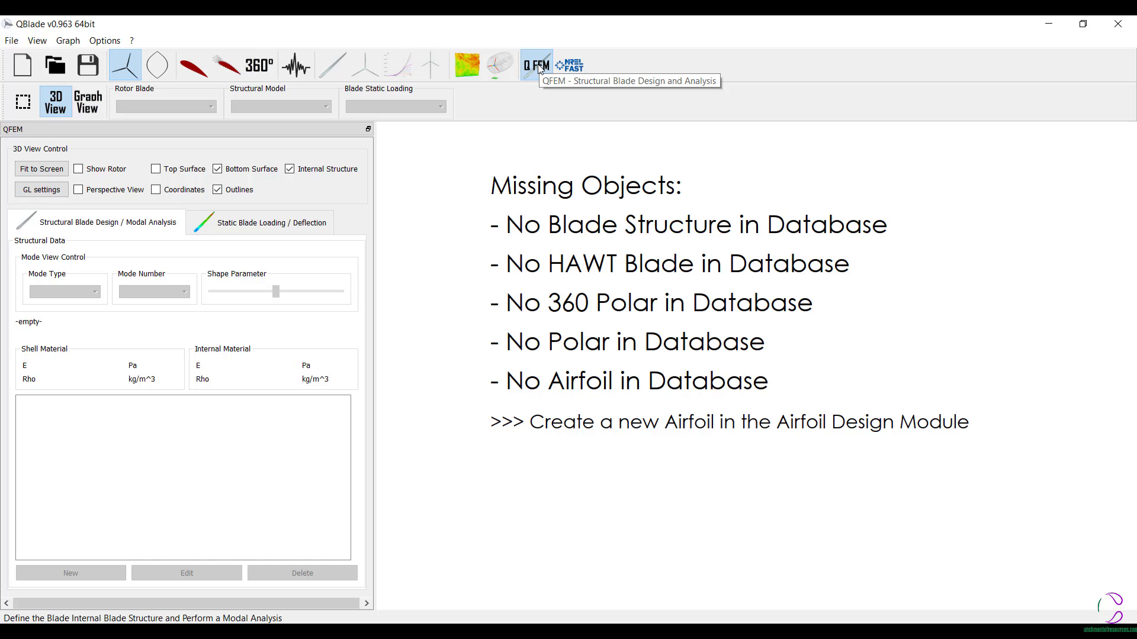
left_click(157, 65)
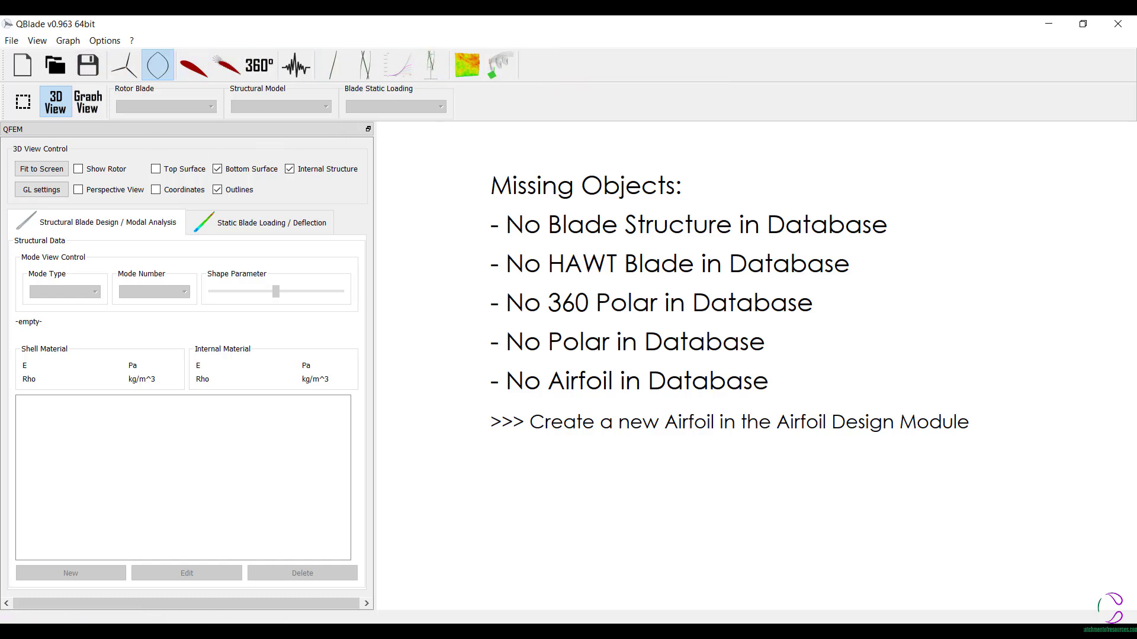
left_click(122, 70)
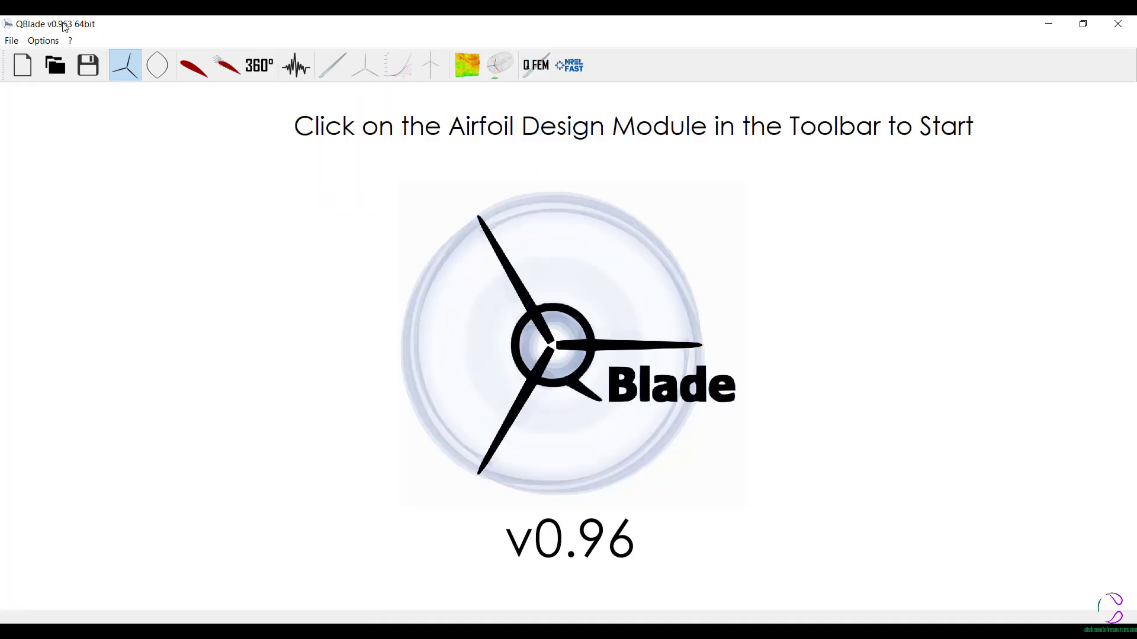
left_click(161, 69)
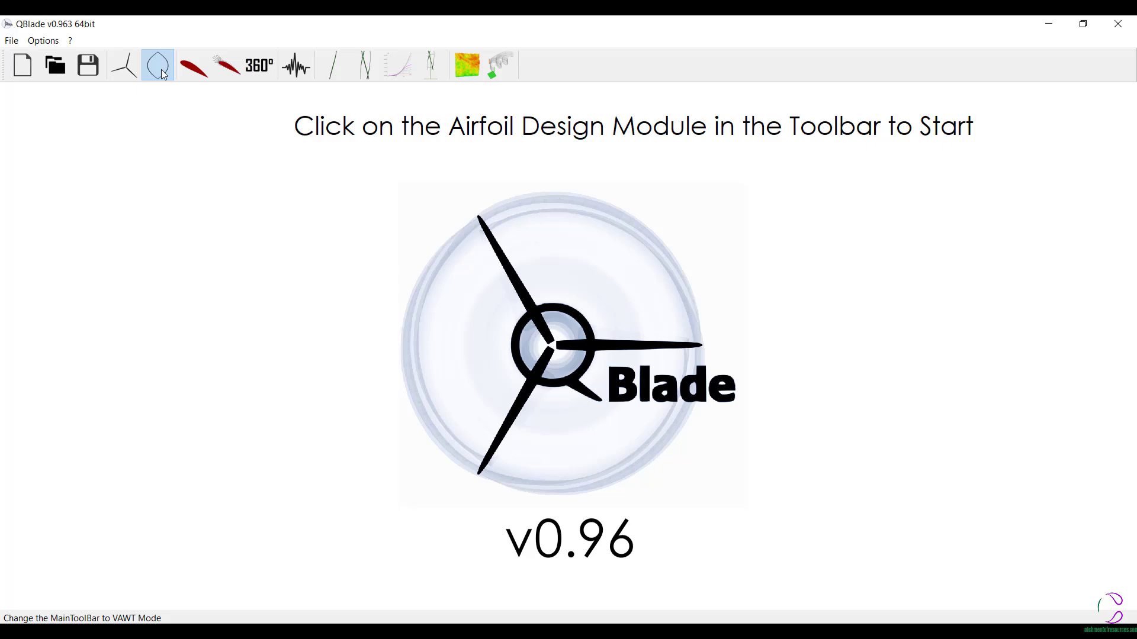
- Return to the QBlade Short Manual in Acrobat and examine its pages on data structure, user interface, graphs, airfoil design and direct airfoil analysis
left_click(459, 602)
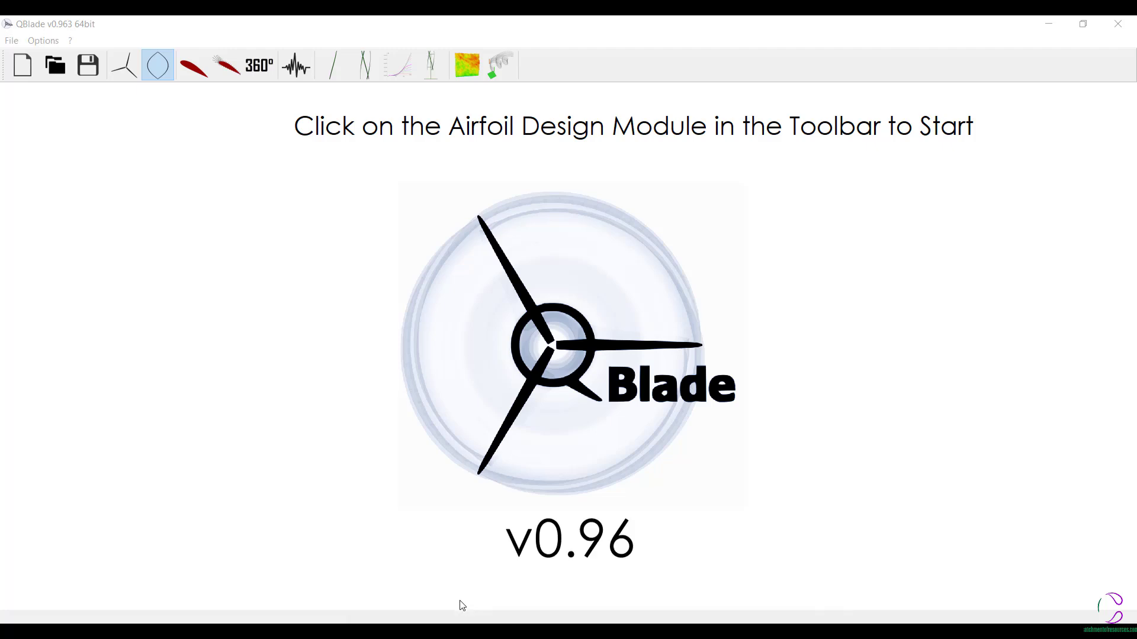
left_click(1115, 504)
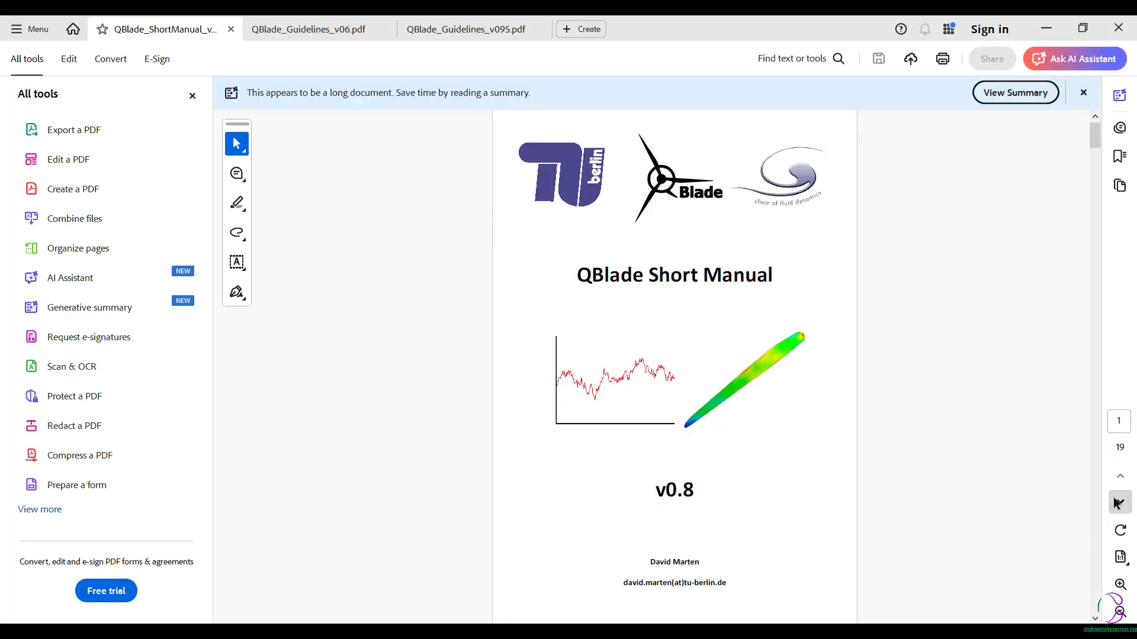
left_click(1115, 504)
left_click(1116, 505)
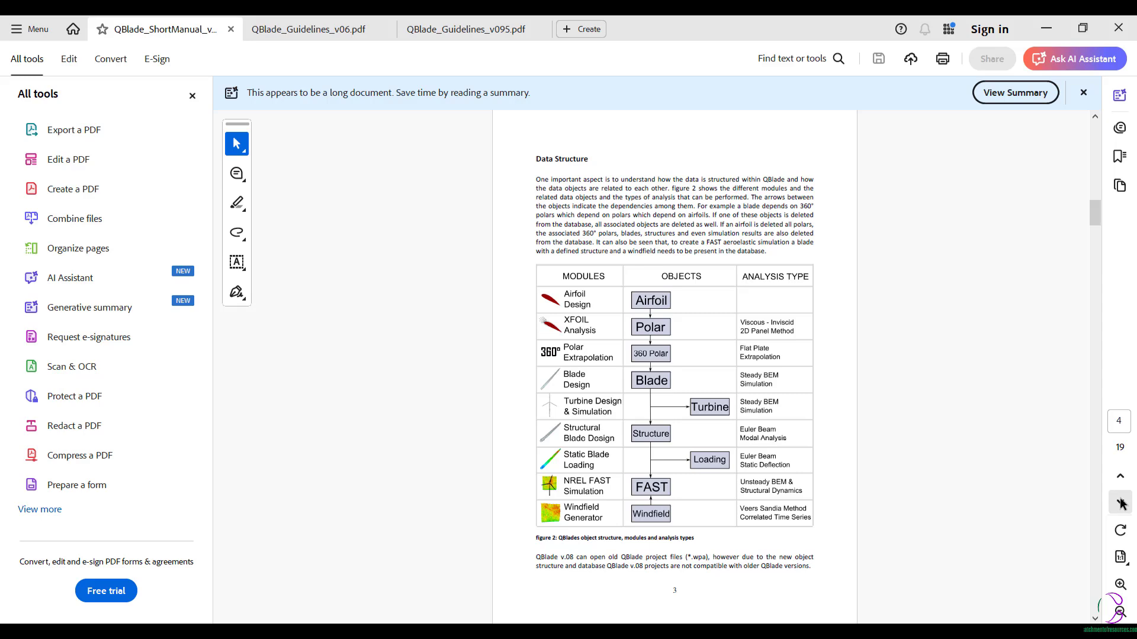
left_click(1116, 503)
left_click(1118, 504)
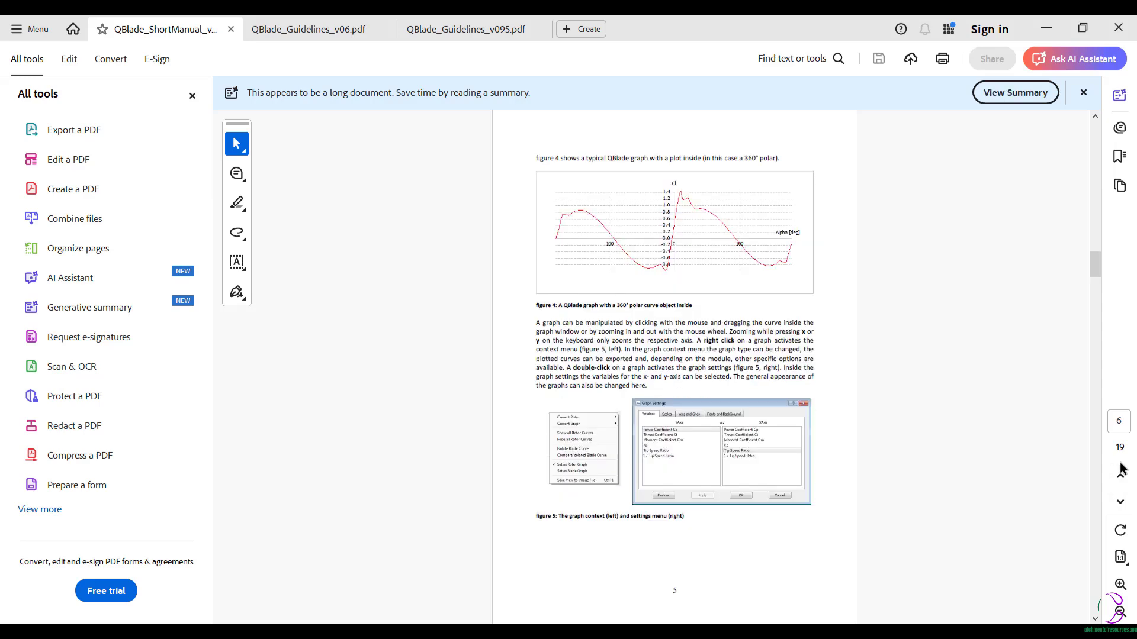
left_click(1121, 478)
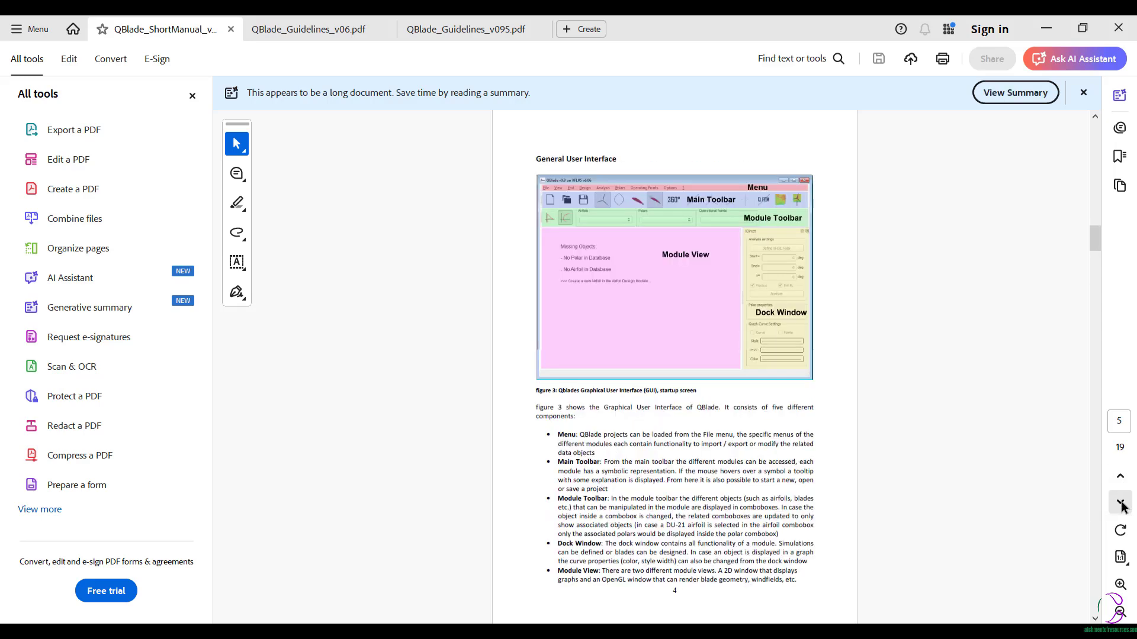
left_click(1123, 501)
left_click(1123, 504)
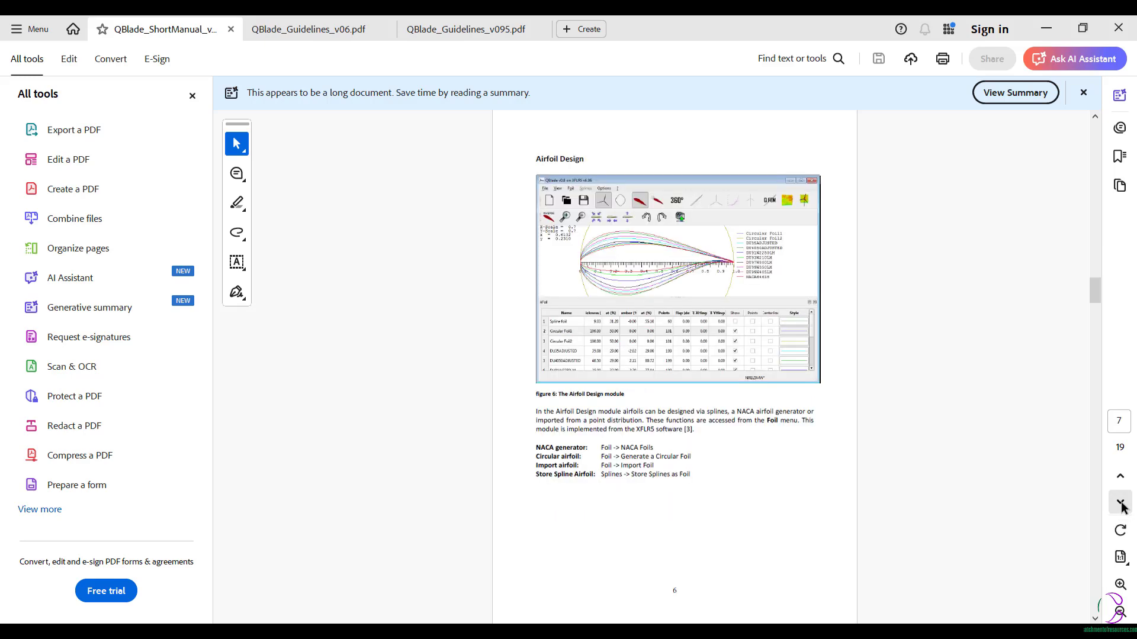
left_click(1122, 504)
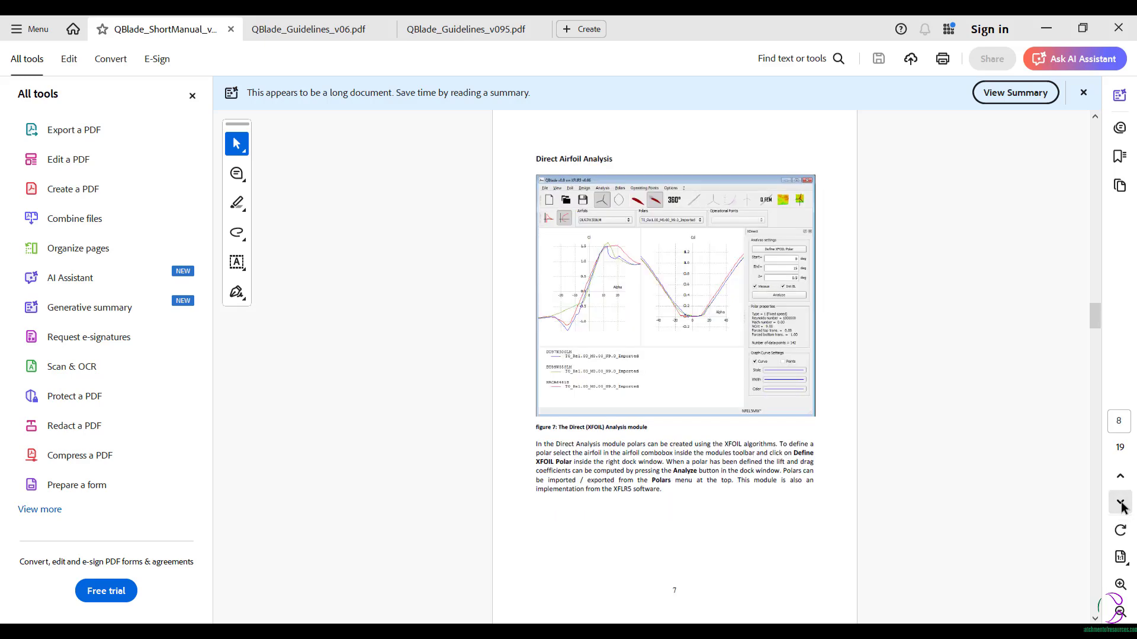
left_click(1122, 505)
left_click(1122, 505)
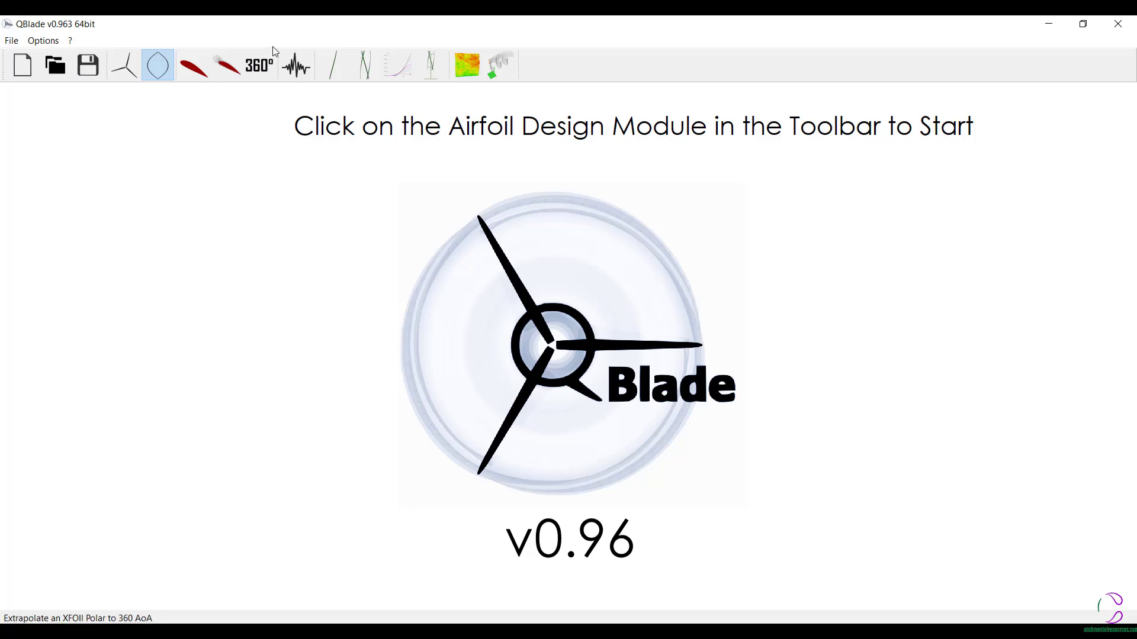
- Generate a NACA 0012 airfoil with 100 panels in the airfoil design module
left_click(196, 69)
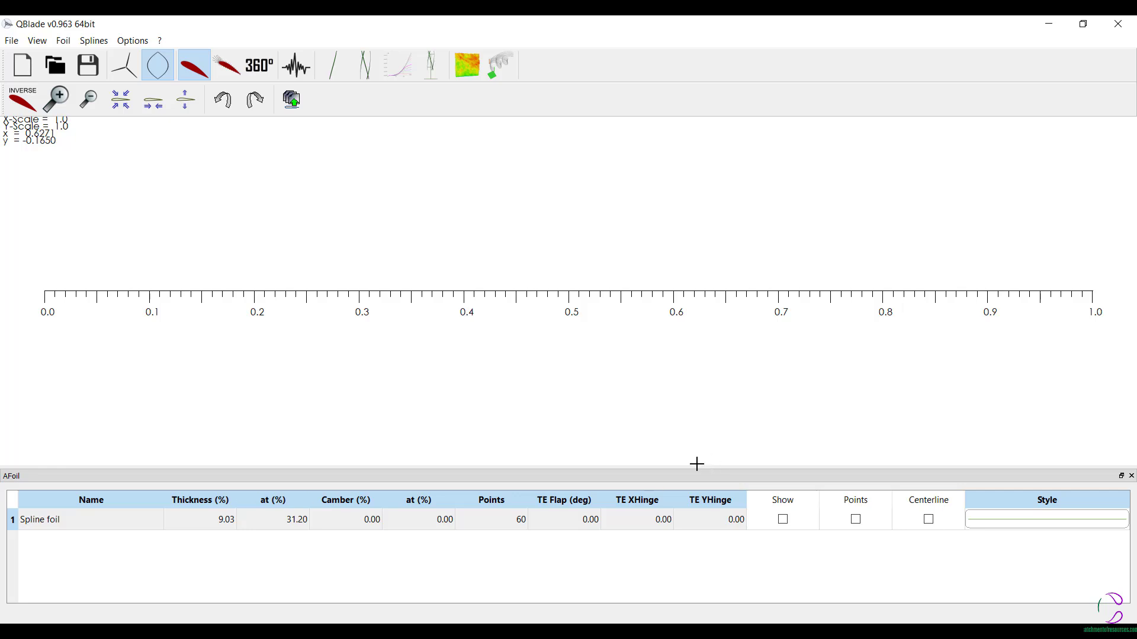
left_click(66, 43)
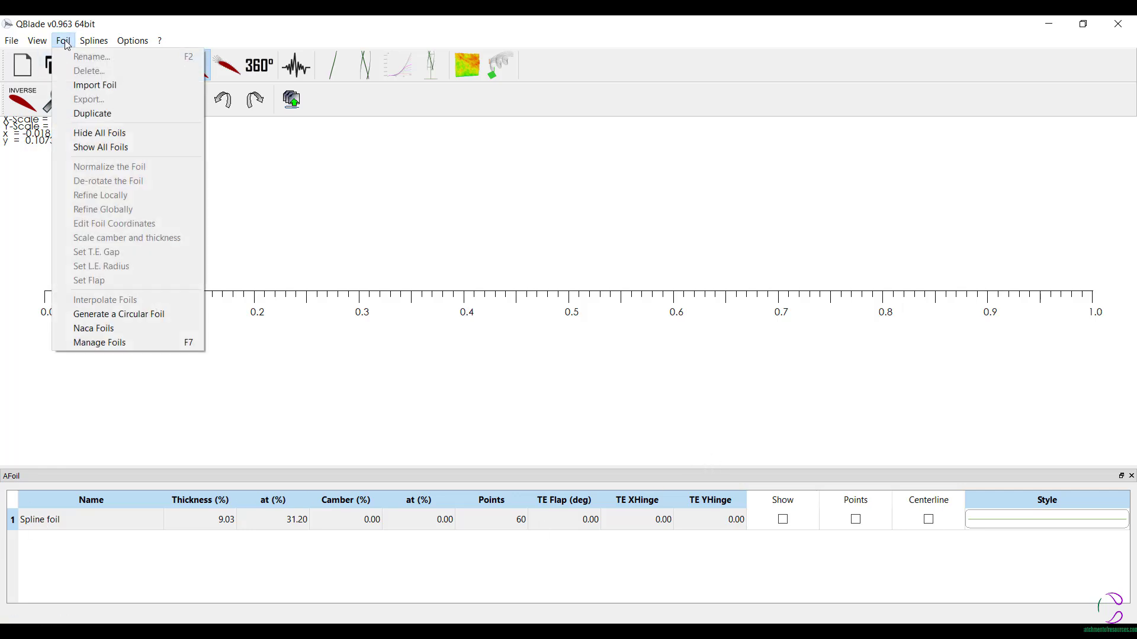
left_click(92, 328)
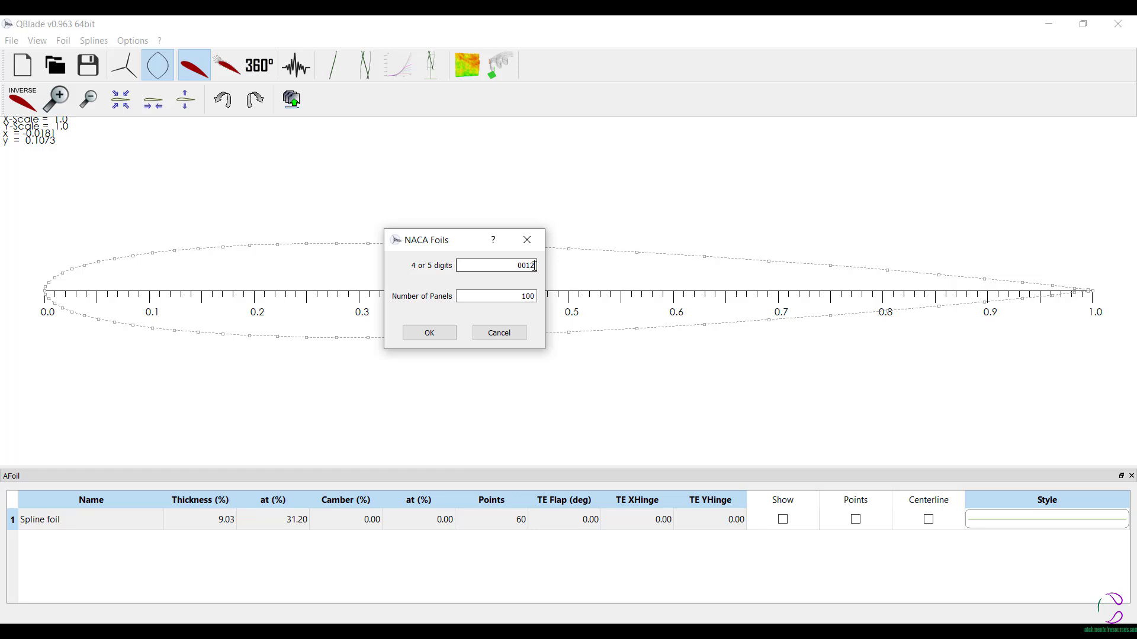
type("012")
left_click(432, 333)
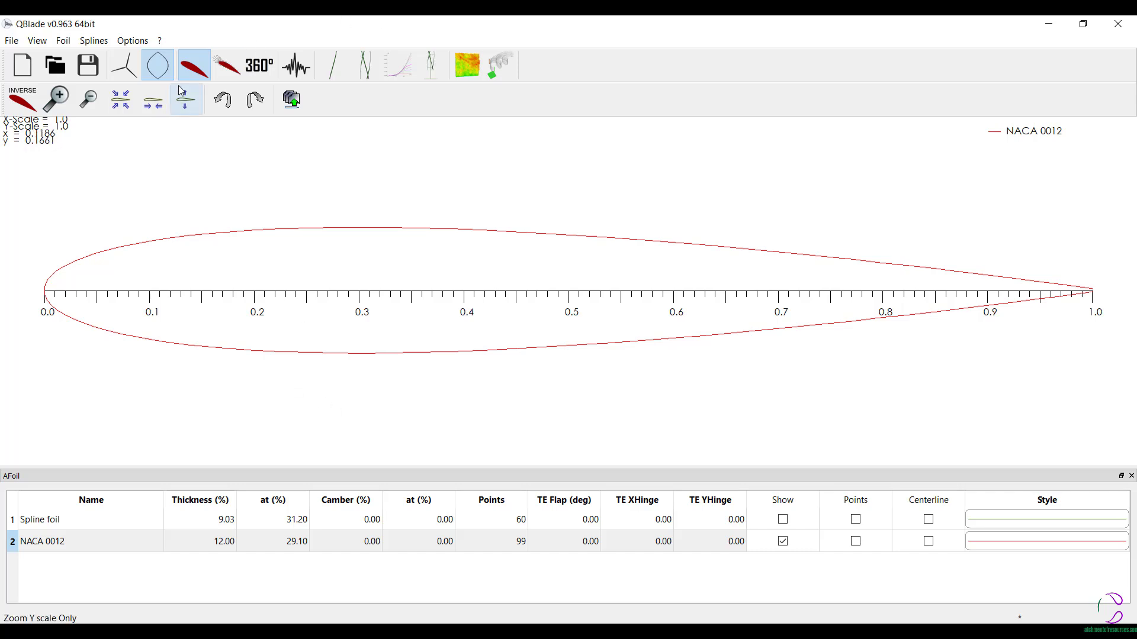
- Save the project in the QBlade Docs folder as "VAWT_H-Rotor Simulation Catchment of Resources 1.wpa"
left_click(85, 68)
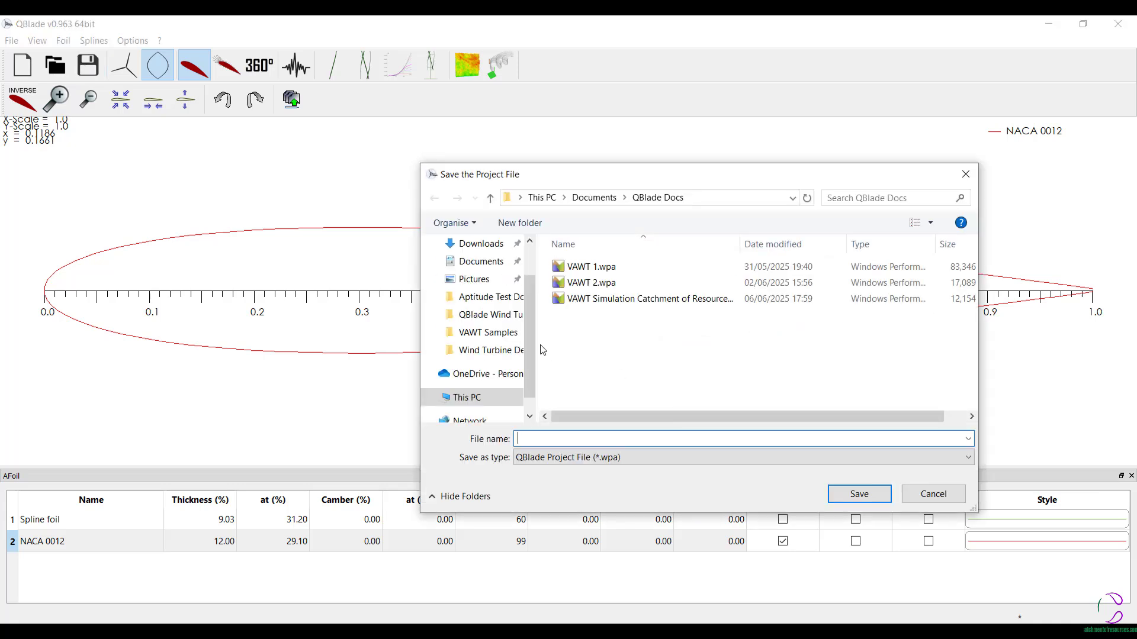
left_click(616, 305)
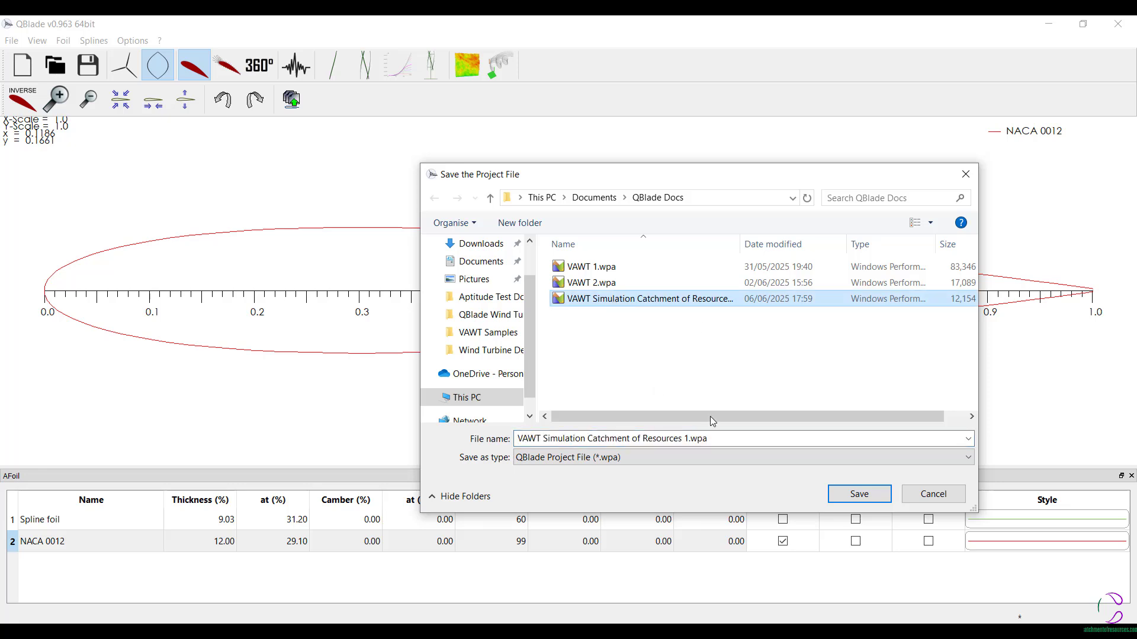
left_click(859, 495)
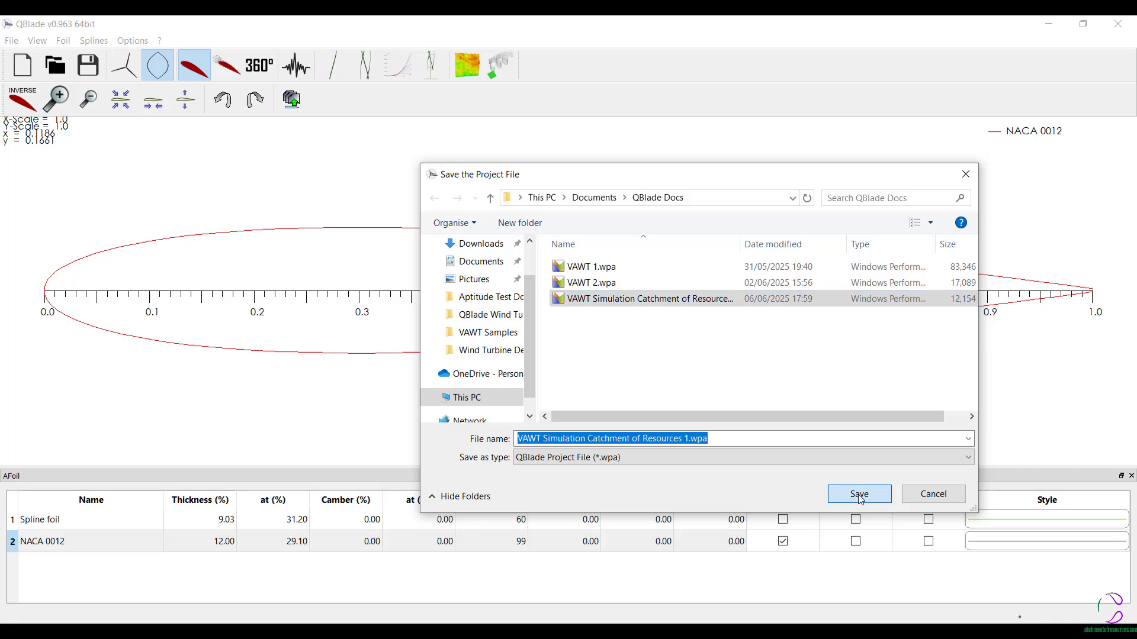
left_click(684, 335)
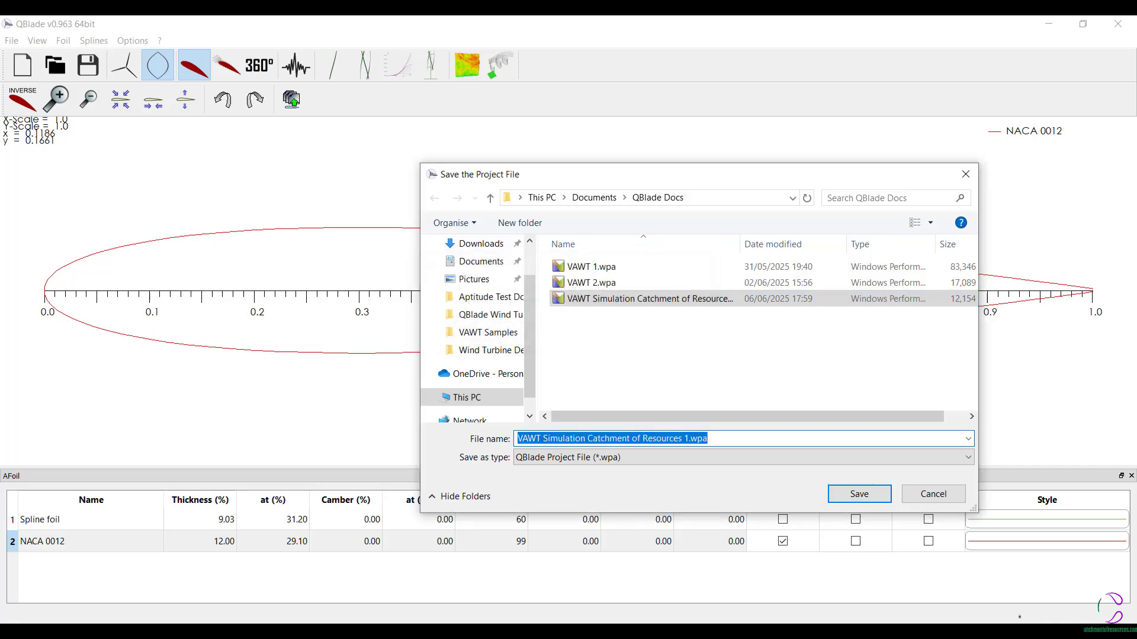
left_click(536, 439)
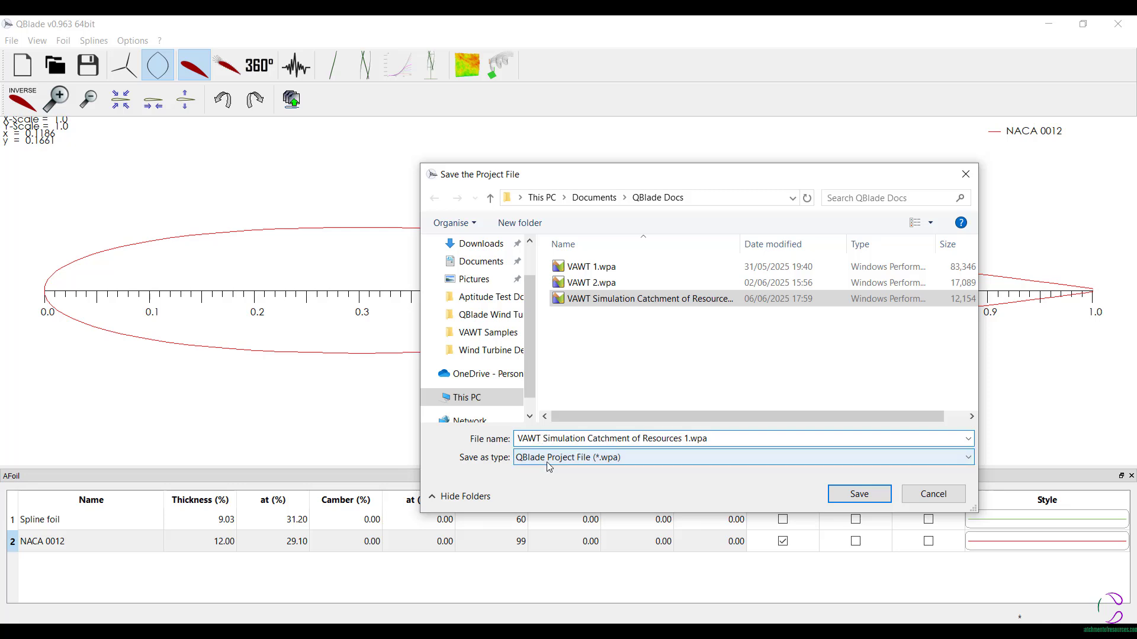
type("-")
key("BackSpace")
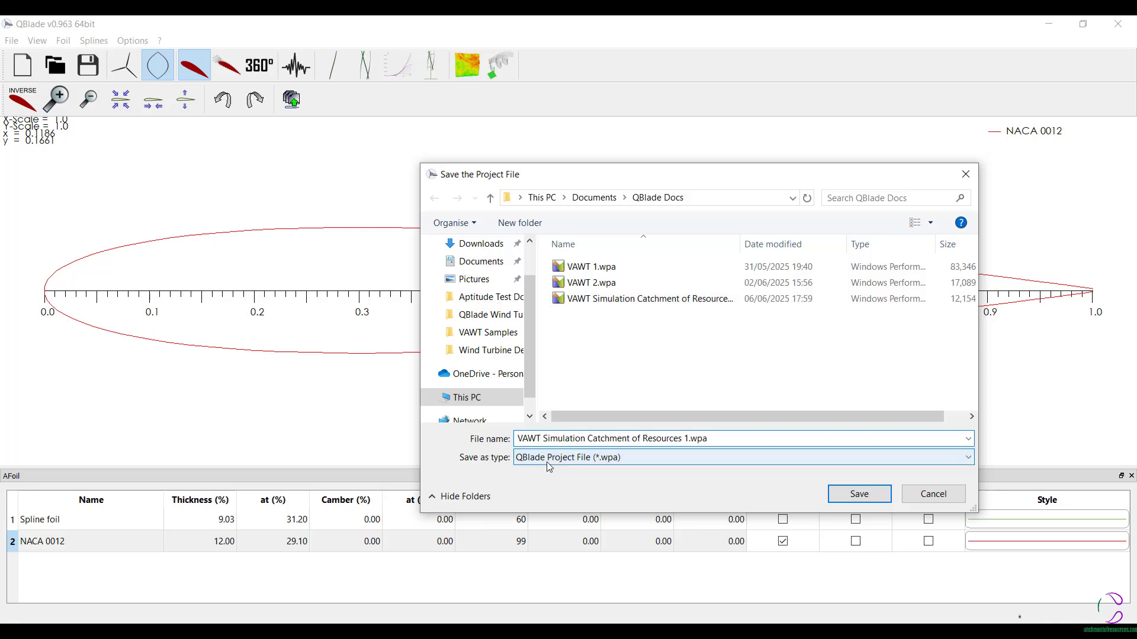
type("_")
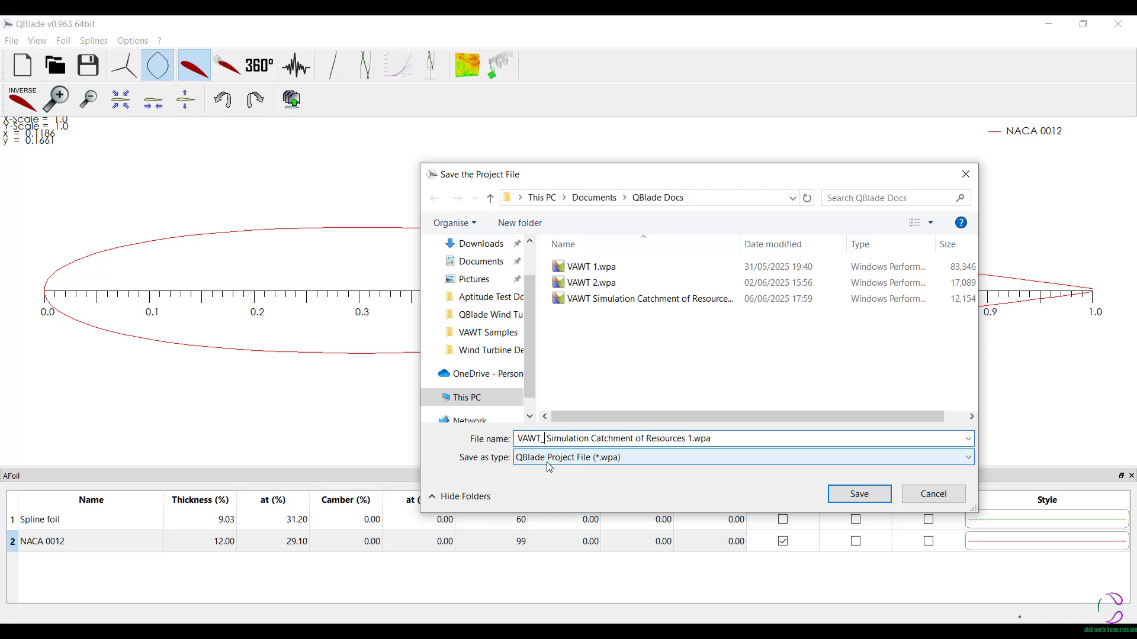
type("H-")
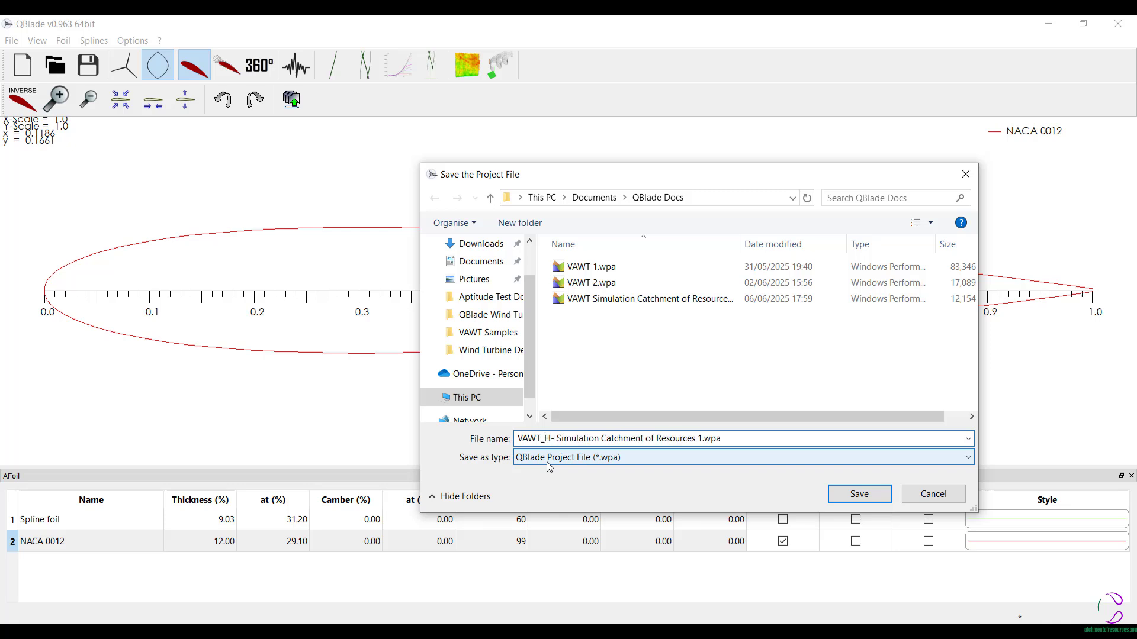
type("Roto")
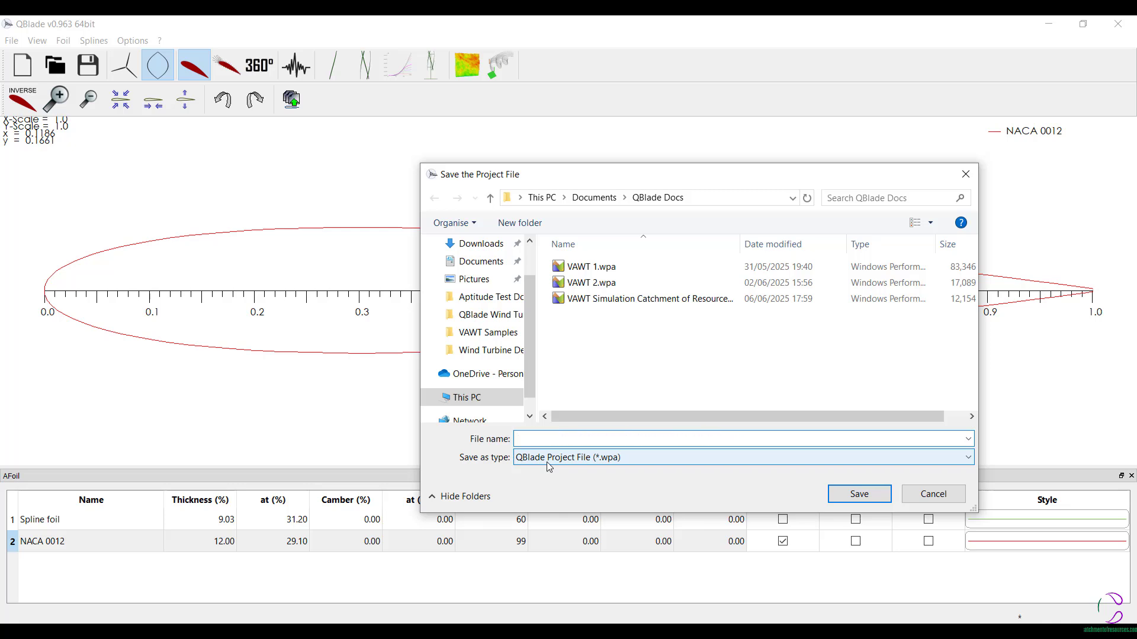
type("r")
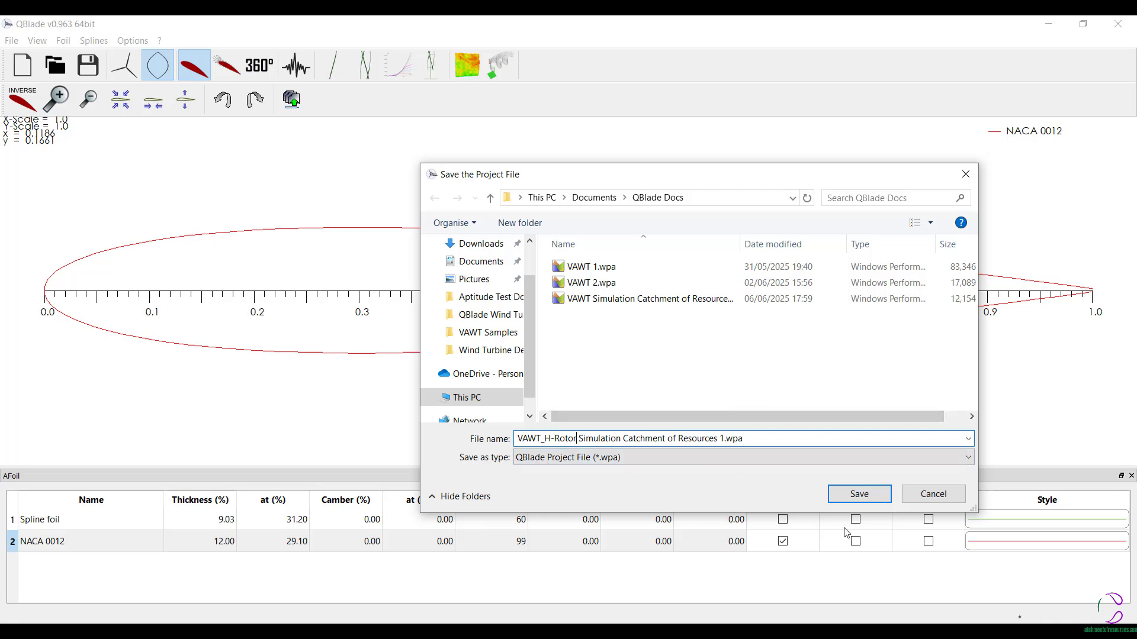
left_click(859, 494)
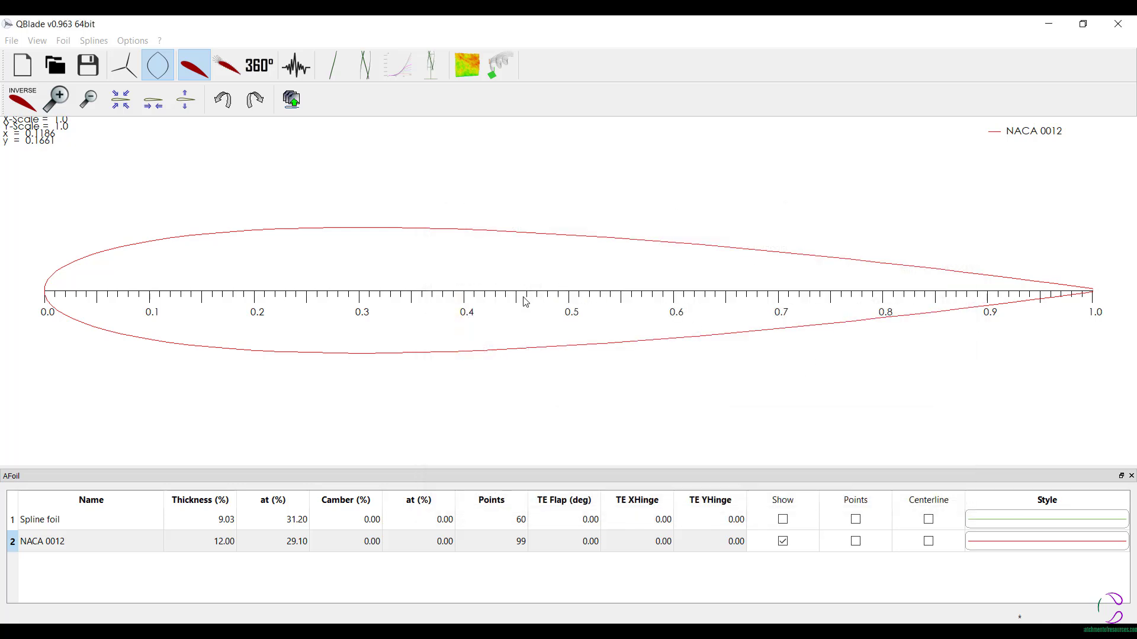
- Create an automatically named XFOIL polar for NACA 0012 at Reynolds 1000000 and Mach 0.02, and analyze it from -20 to 20 deg in 0.5 deg steps
left_click(226, 70)
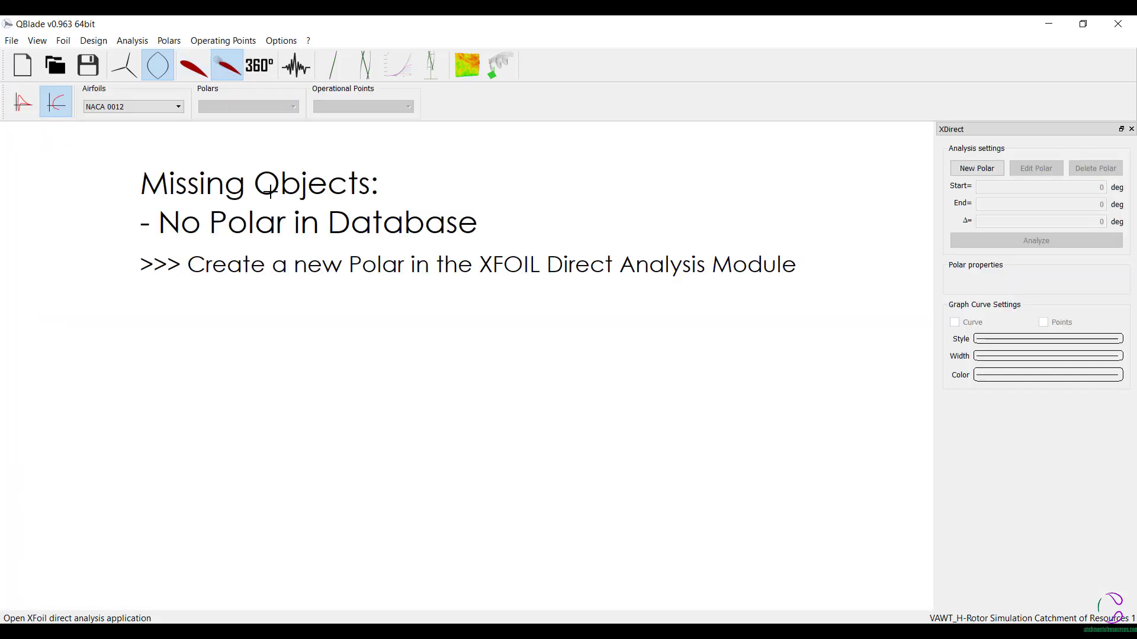
left_click(974, 169)
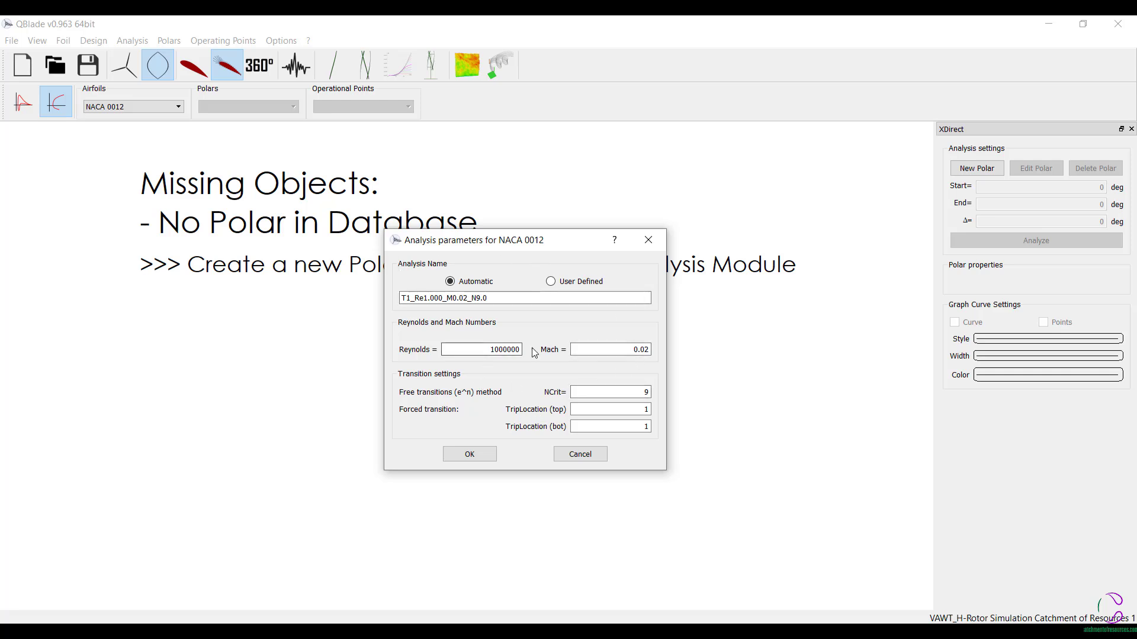
left_click(545, 283)
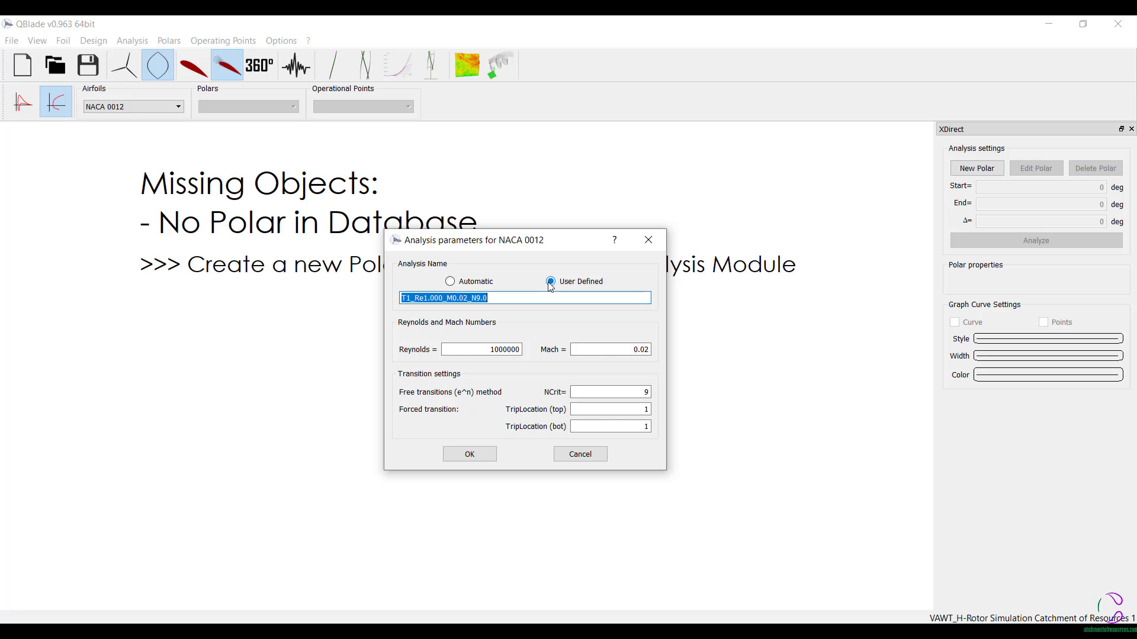
left_click(450, 282)
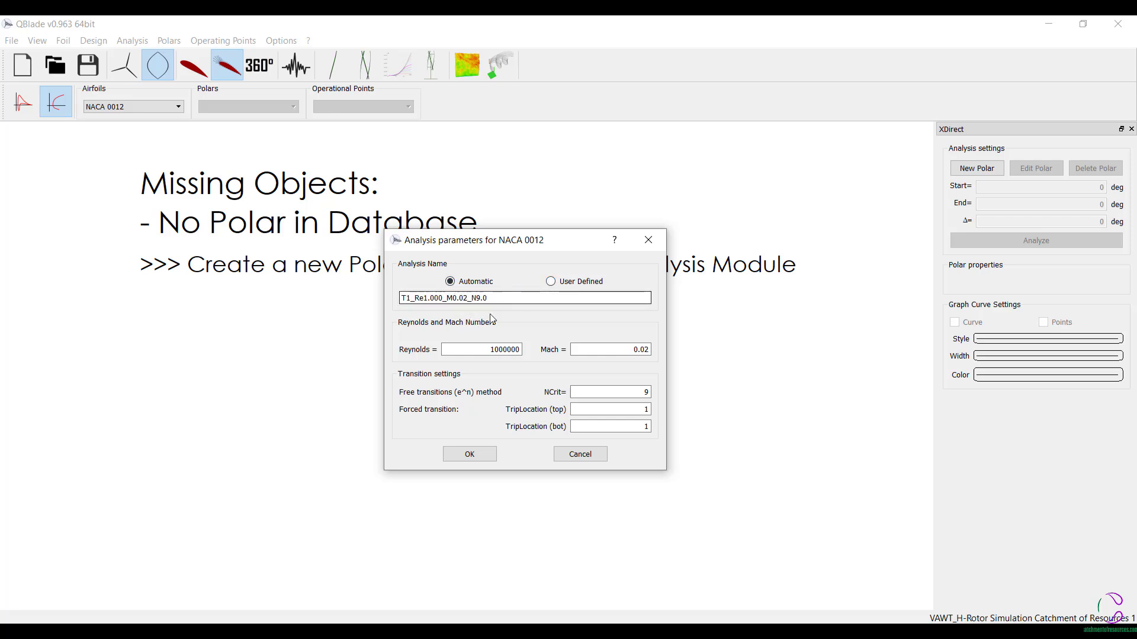
left_click(474, 458)
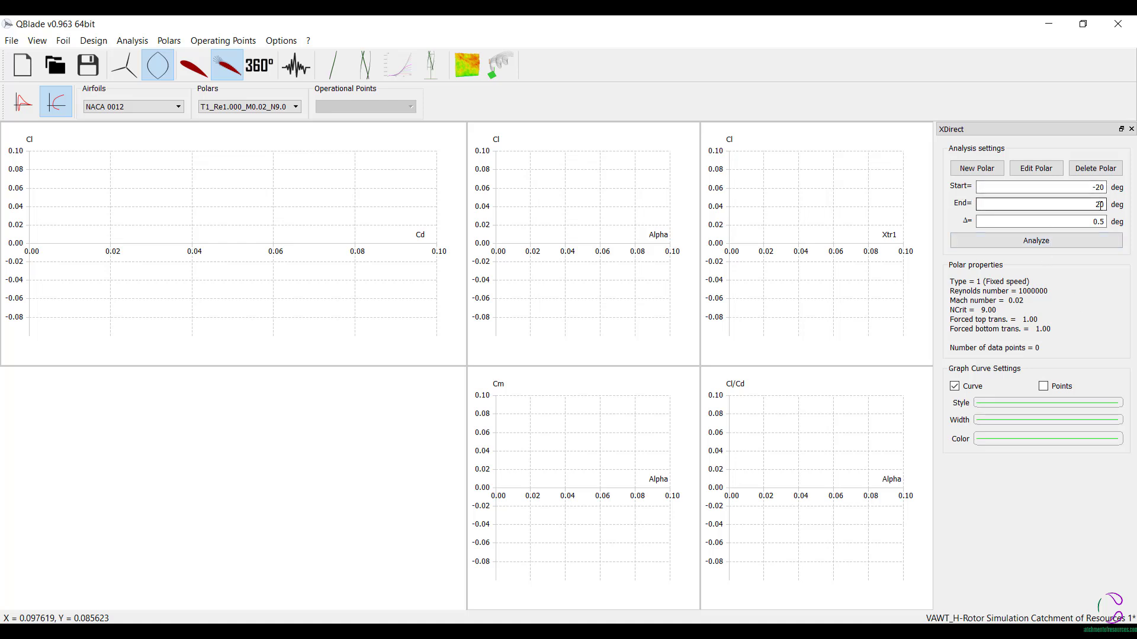
left_click(1014, 241)
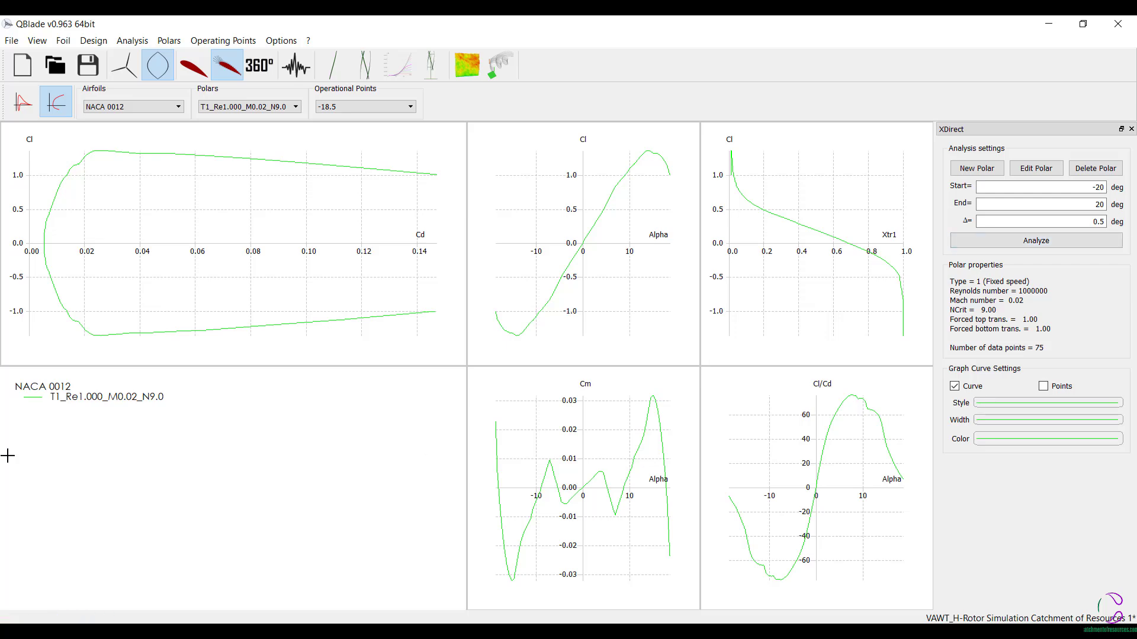
- Extrapolate the NACA 0012 polar to 360 degrees with the Montgomerie method, keep the 360 polar, and save the project
left_click(261, 65)
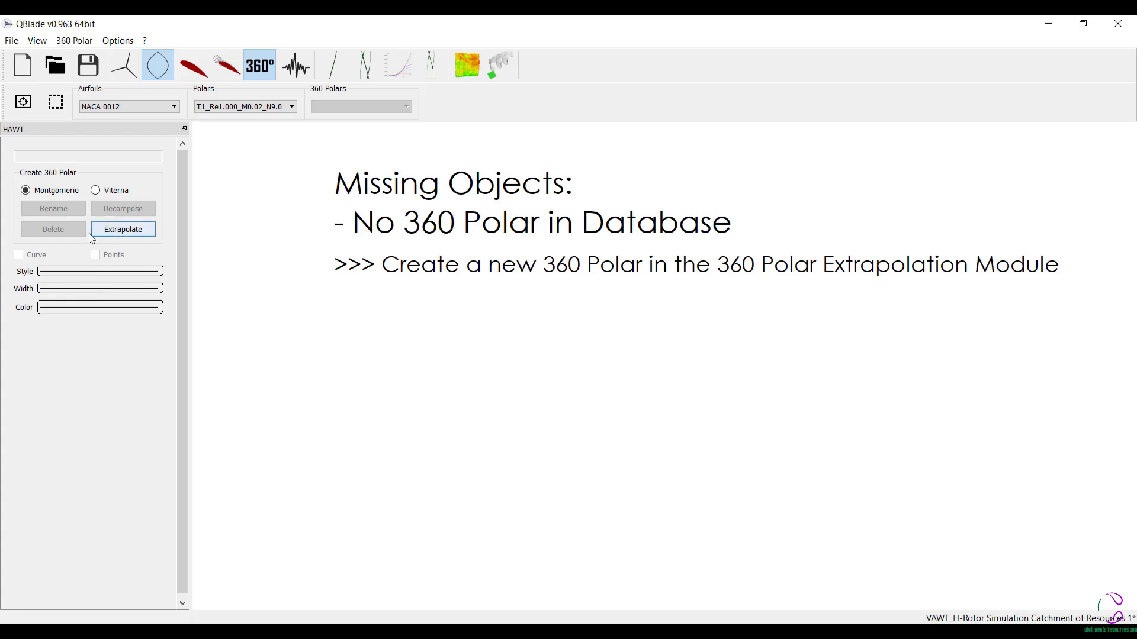
left_click(148, 232)
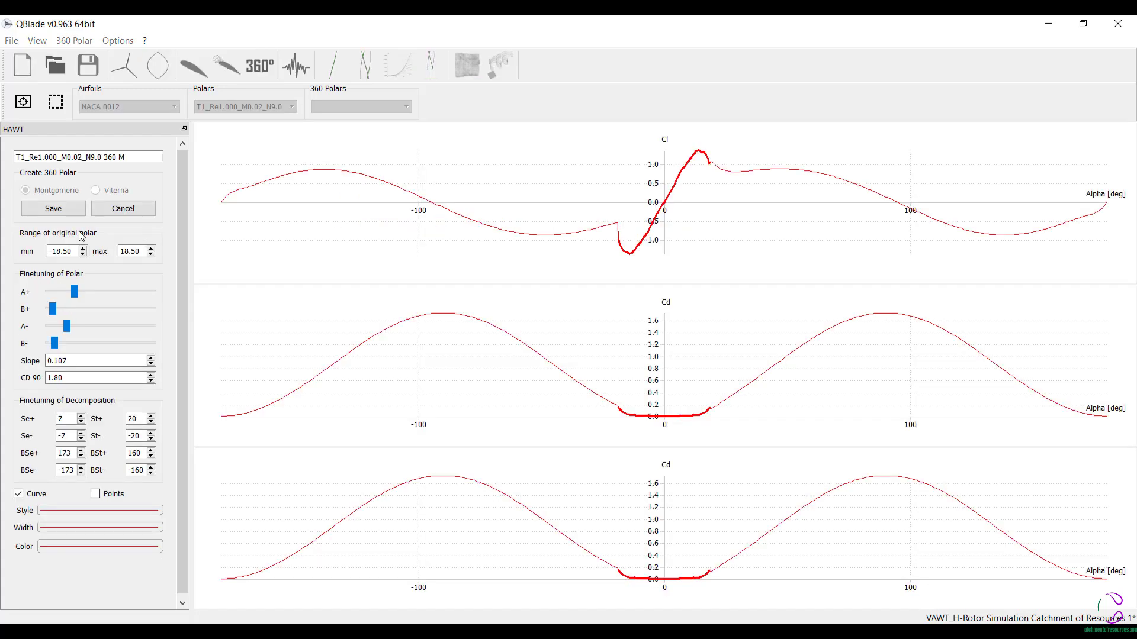
left_click(53, 208)
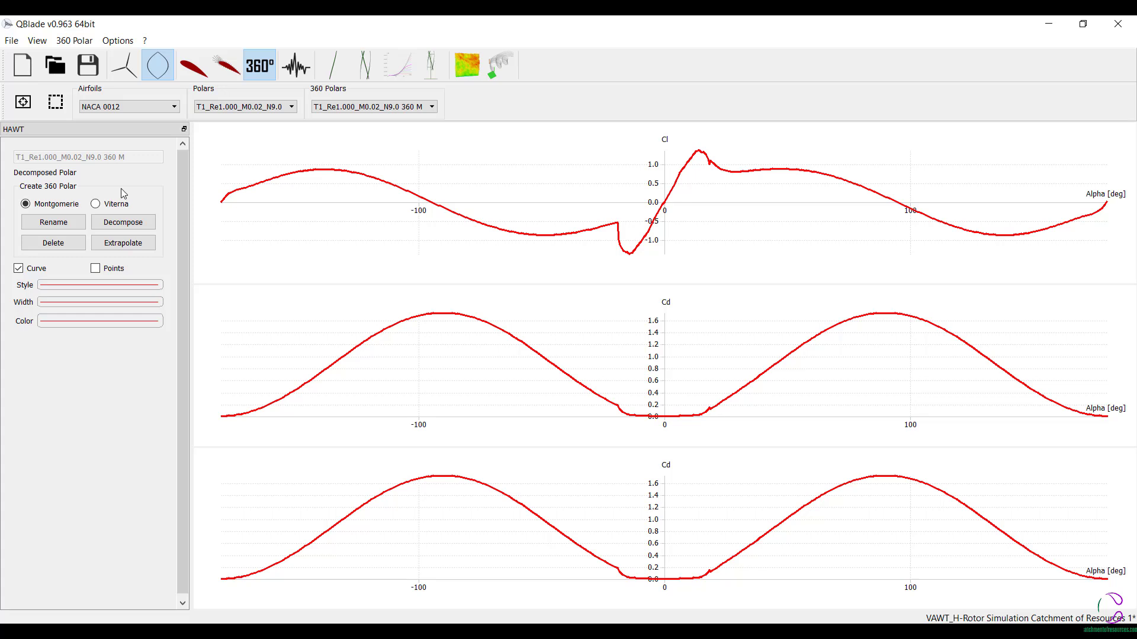
left_click(89, 65)
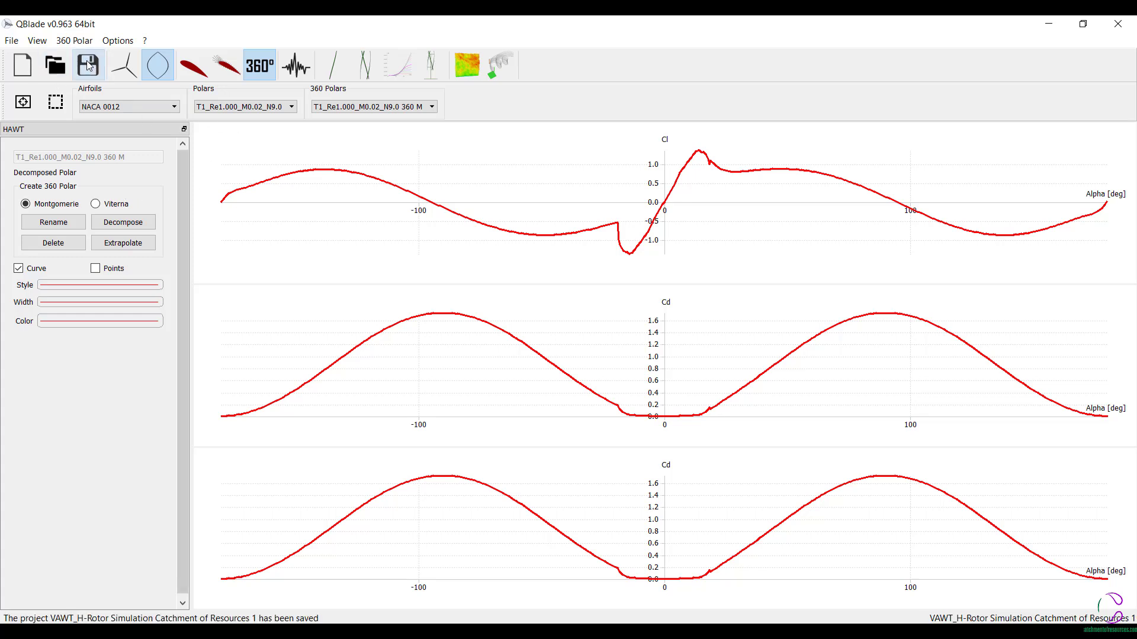
- Start a new 2D noise simulation and try to create it with the default parameters and no operational points selected
left_click(295, 64)
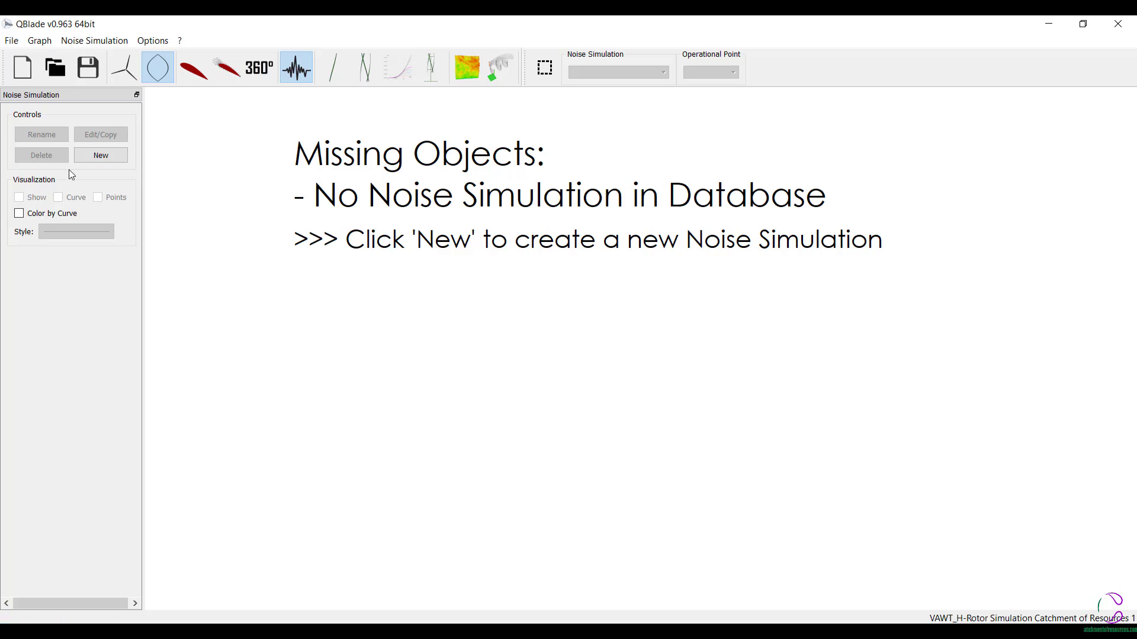
left_click(99, 156)
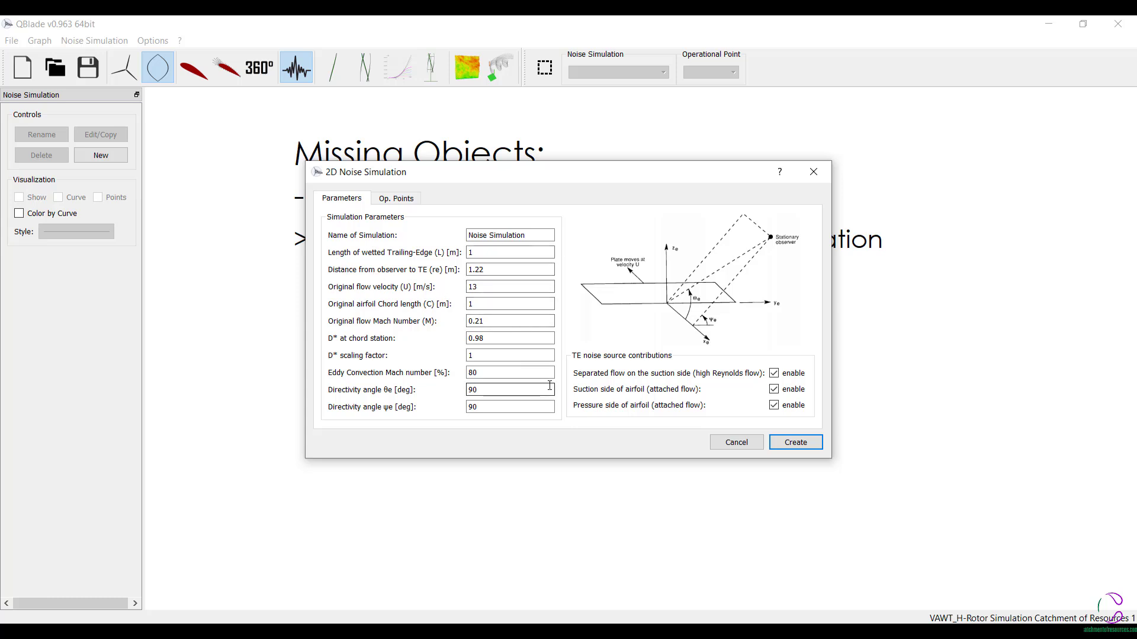
left_click(795, 443)
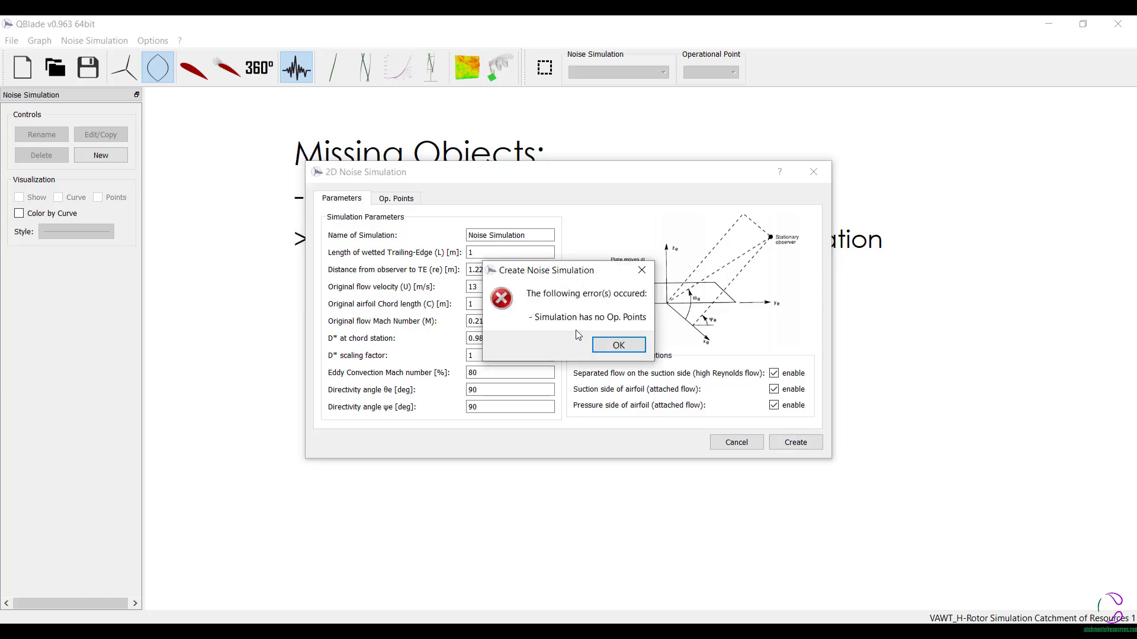
left_click(618, 347)
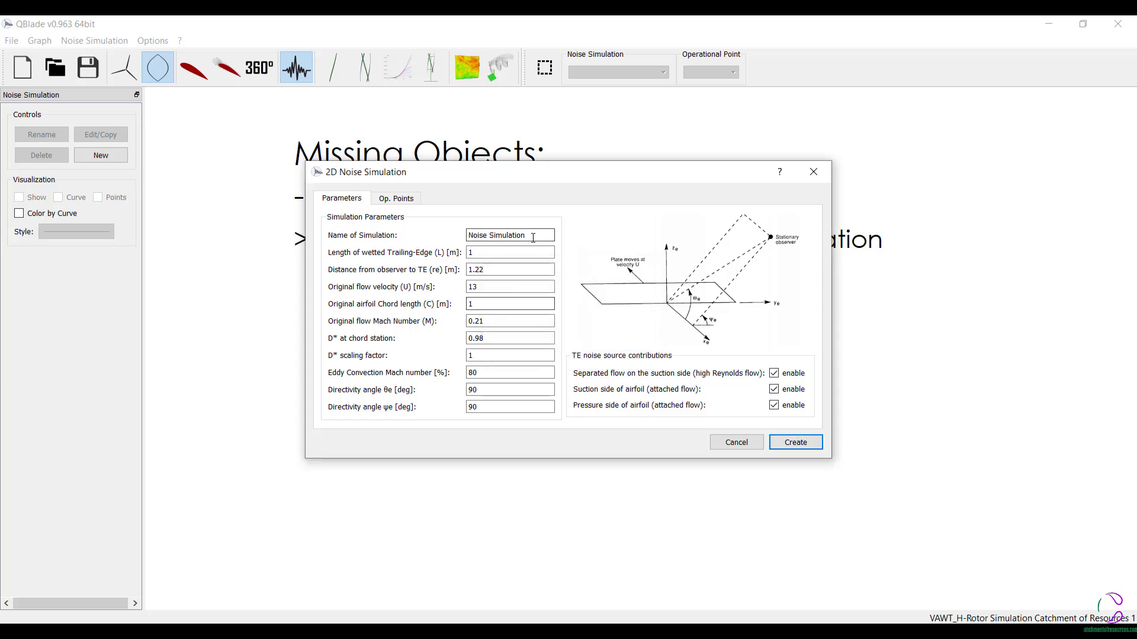
- Select all operational points of the NACA 0012 polar T1_Re1.000_M0.02_N9.0 and create the noise simulation from this polar
left_click(411, 201)
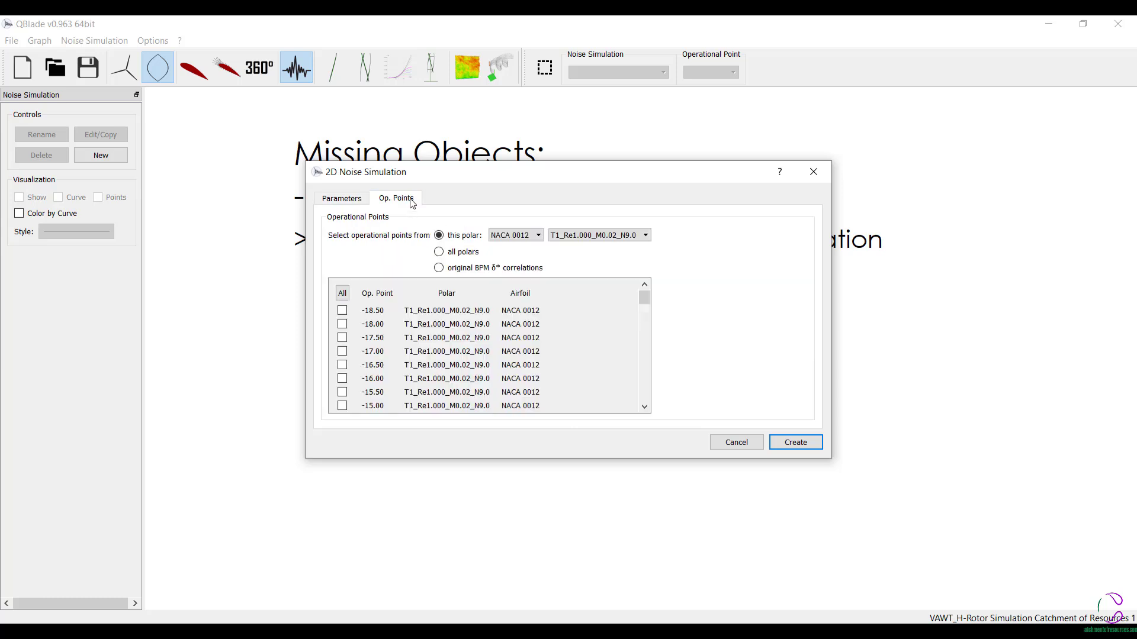
left_click(438, 252)
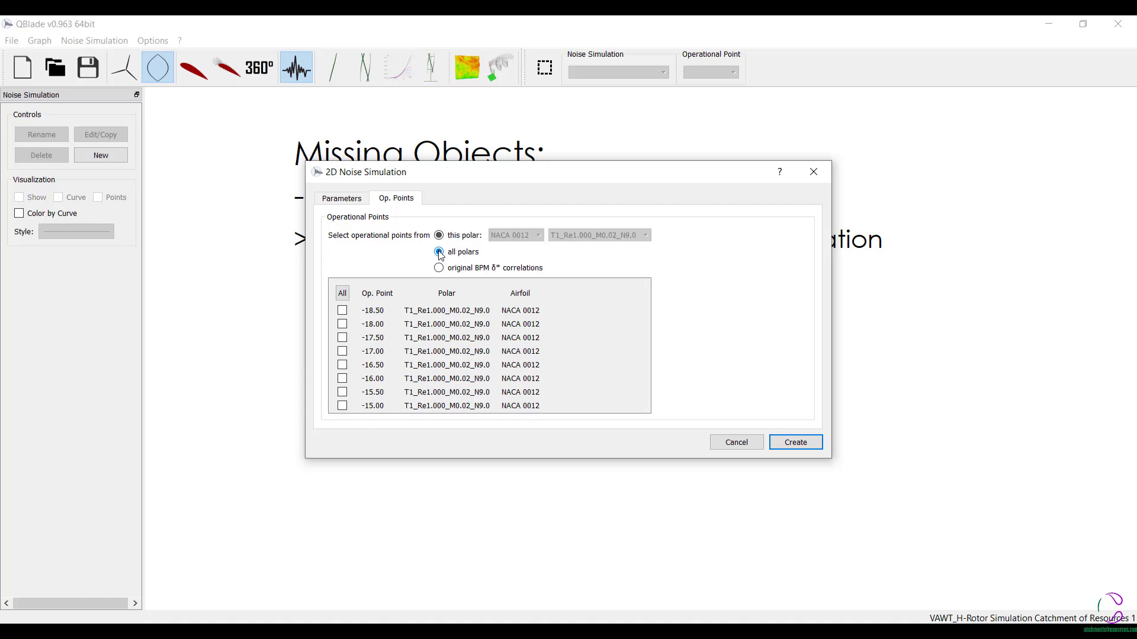
left_click(342, 294)
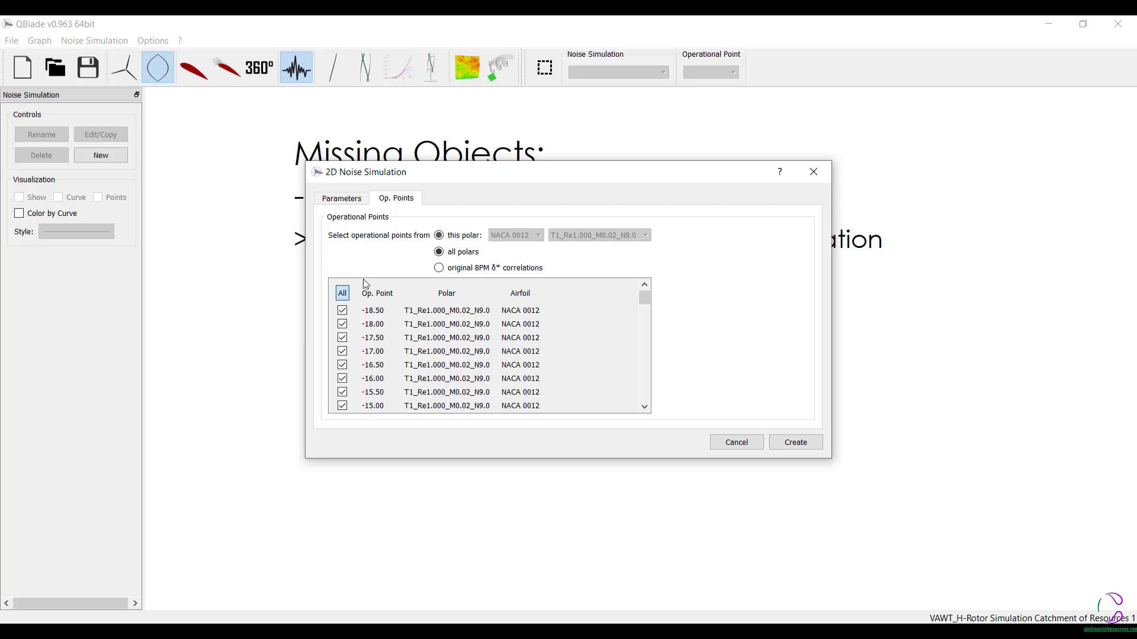
left_click(438, 235)
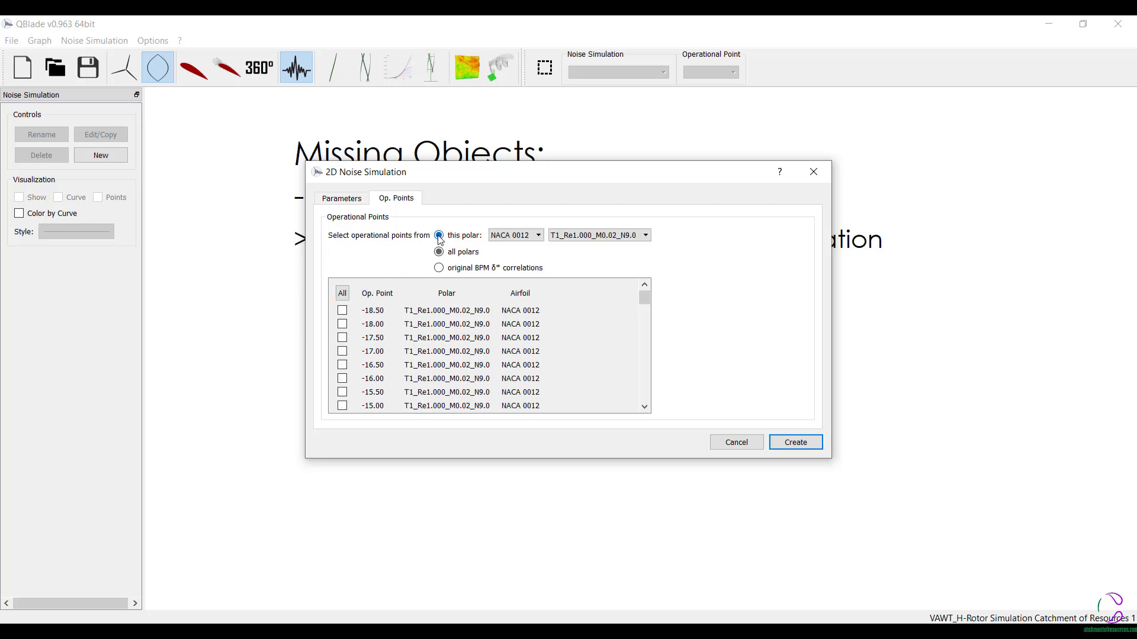
left_click(341, 294)
left_click(791, 444)
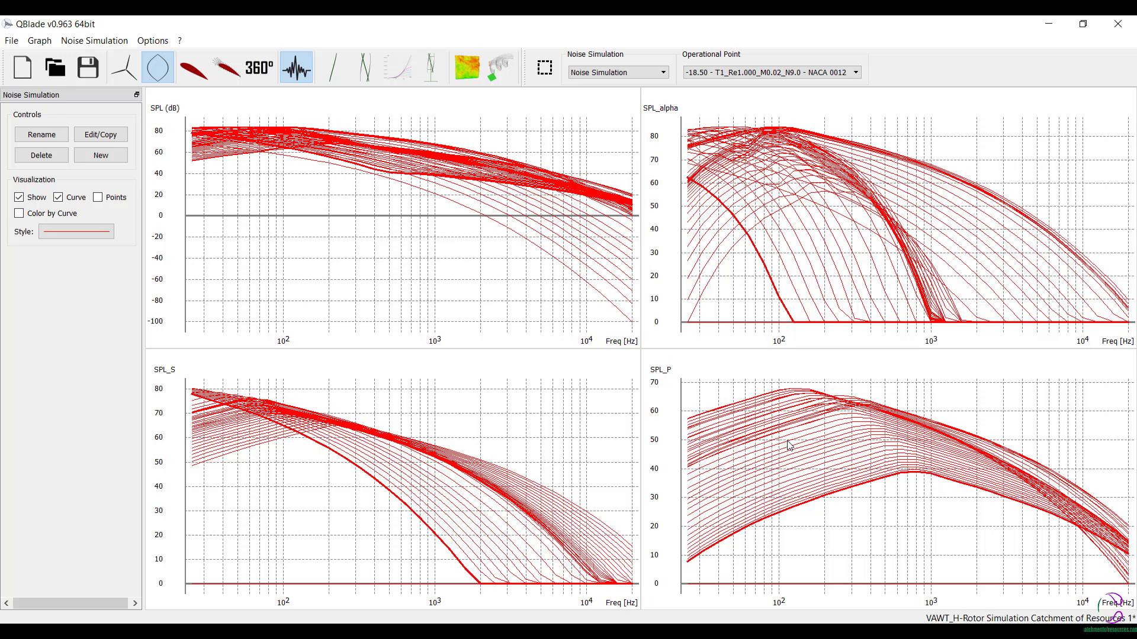
- Create a new VAWT rotor blade and add a third section after section 2 at a height of 1 m
left_click(337, 71)
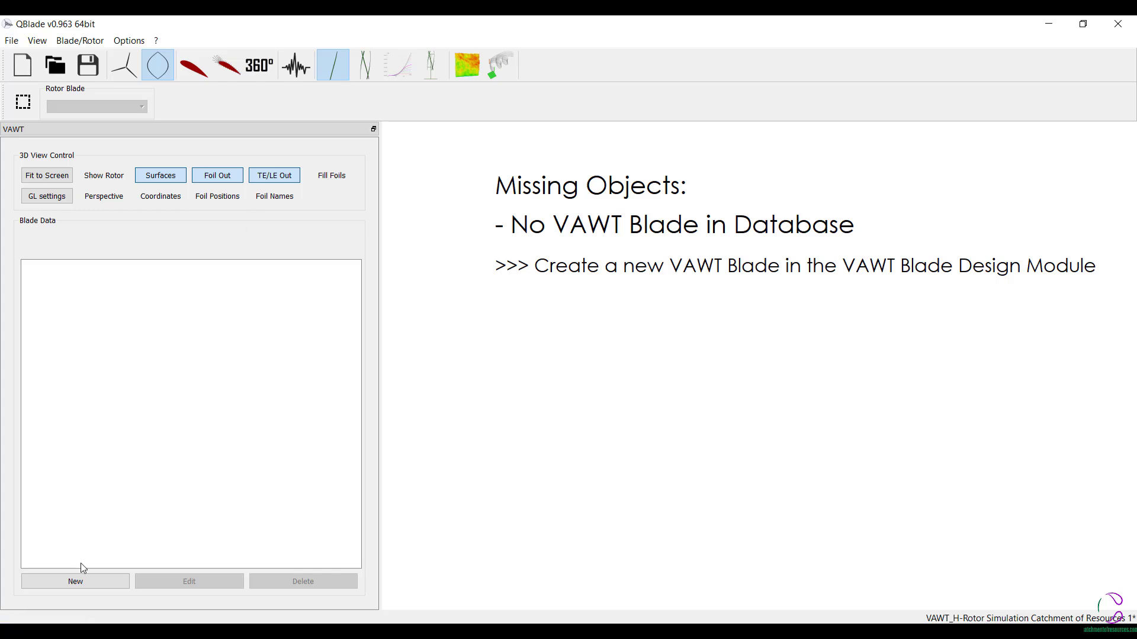
left_click(91, 583)
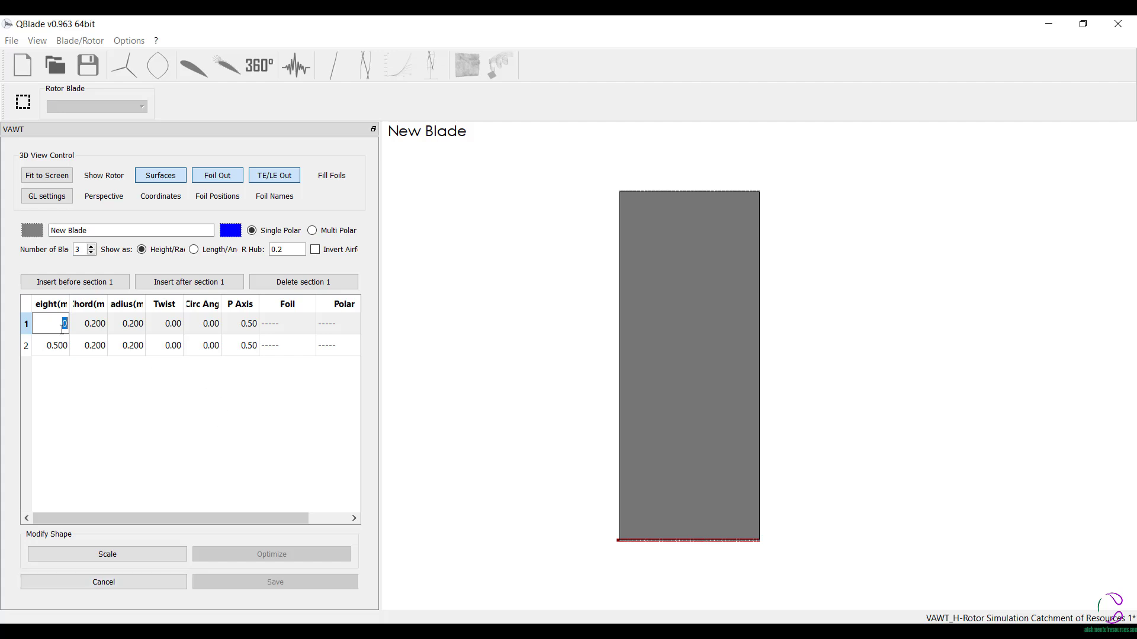
left_click(67, 347)
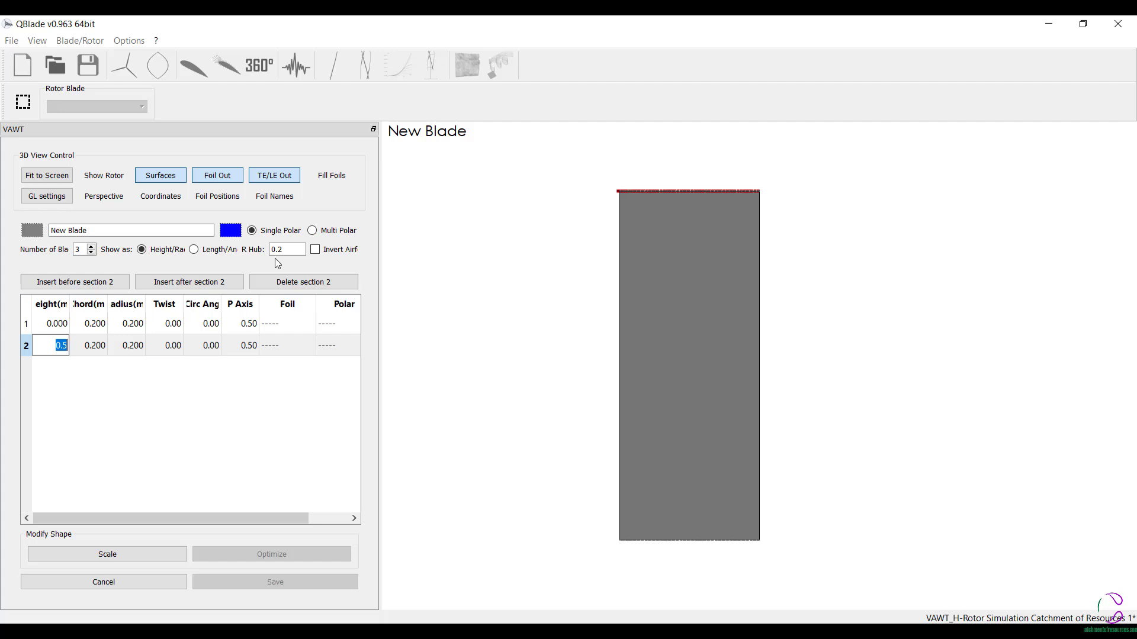
left_click(239, 285)
left_click(56, 368)
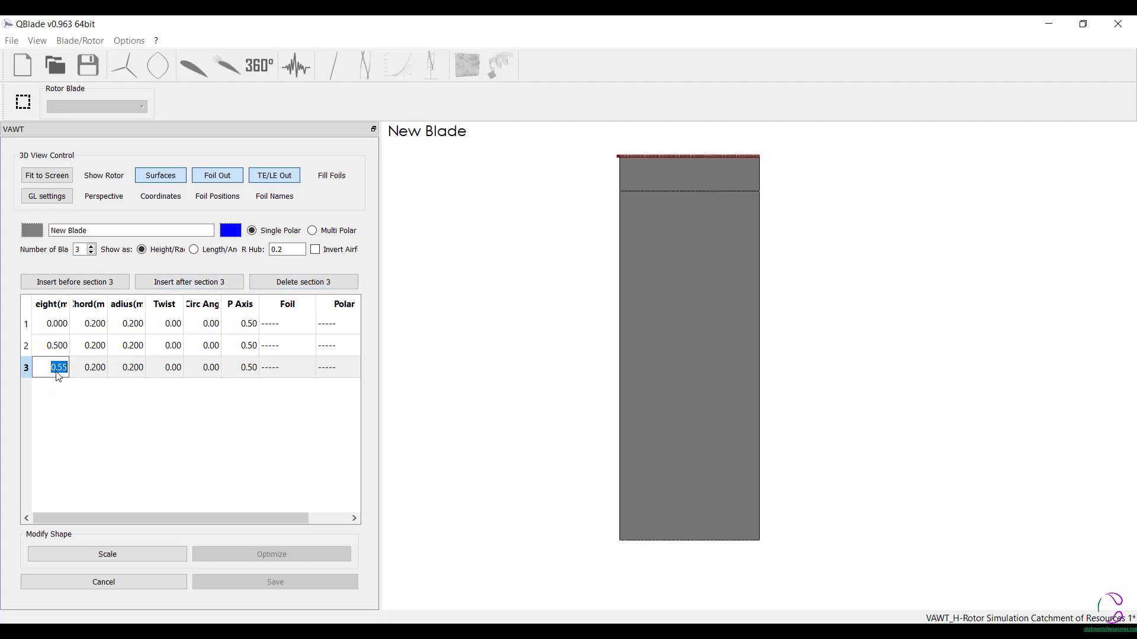
type("1")
- Append sections 4 and 5 to the blade at heights of 1.5 m and 2 m
left_click(197, 282)
left_click(58, 390)
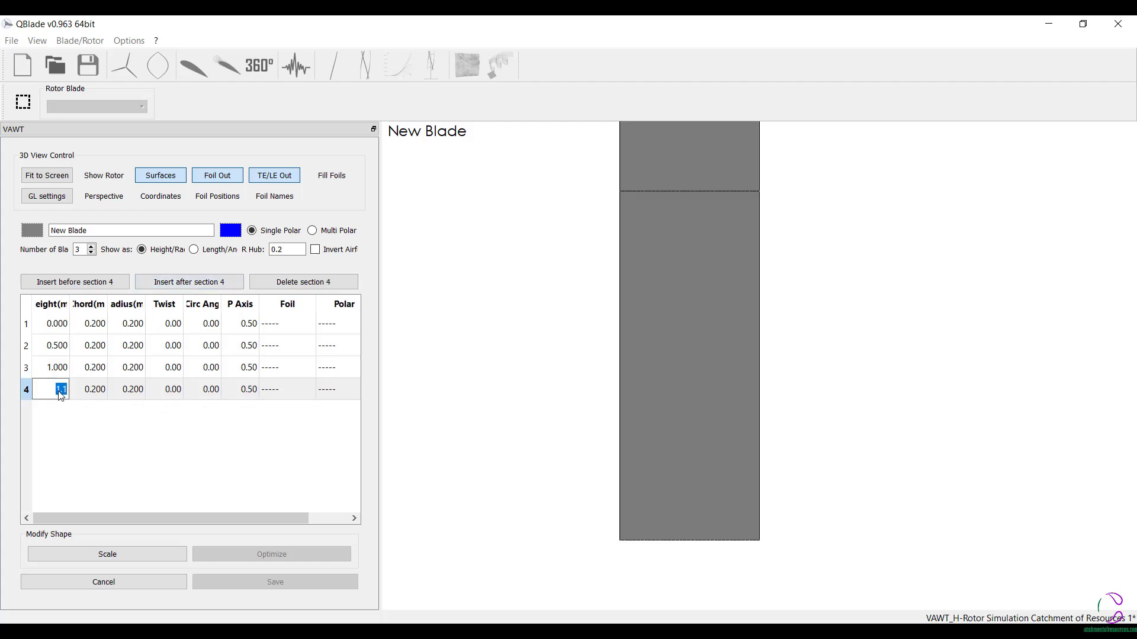
type("1.5")
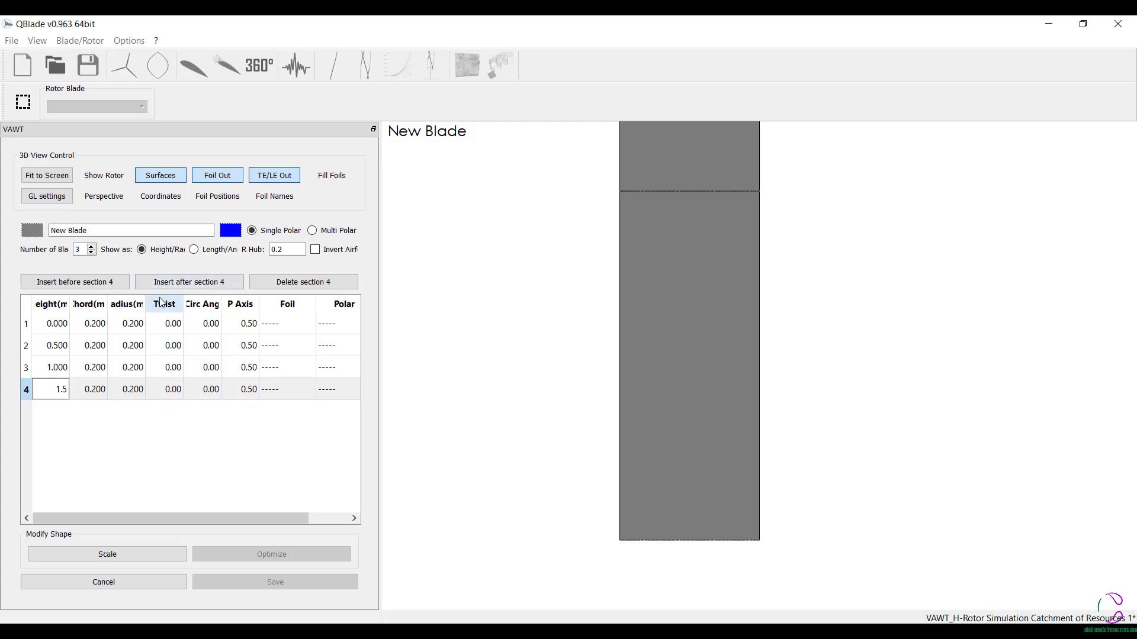
left_click(179, 282)
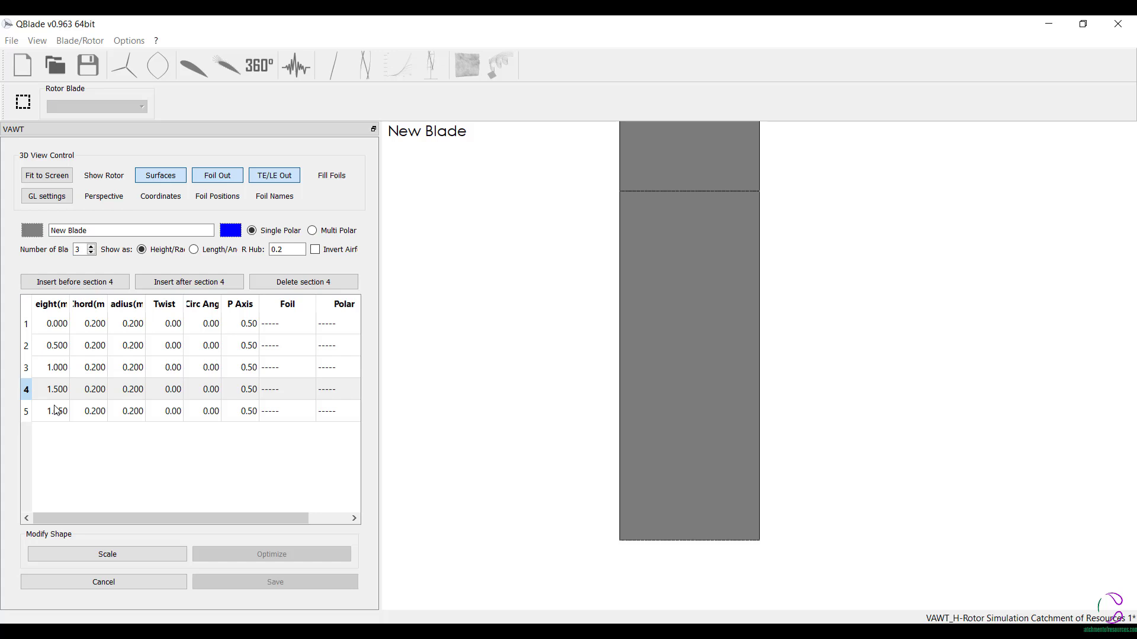
double_click(52, 418)
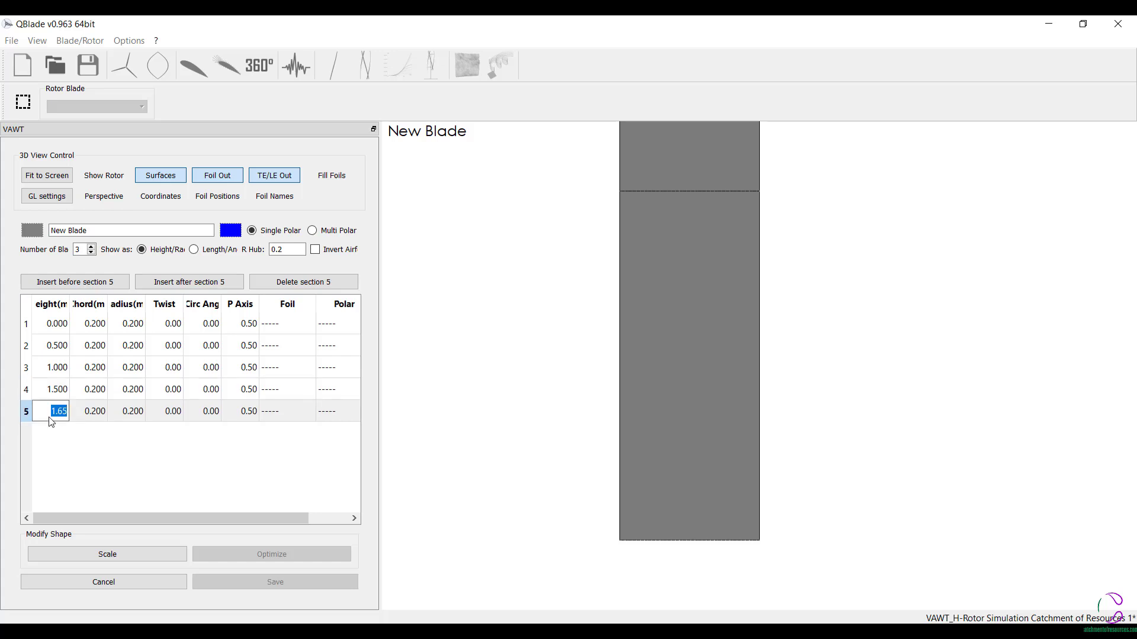
type("2")
- Append sections 6 and 7 to the blade at heights of 2.5 m and 3 m
left_click(231, 283)
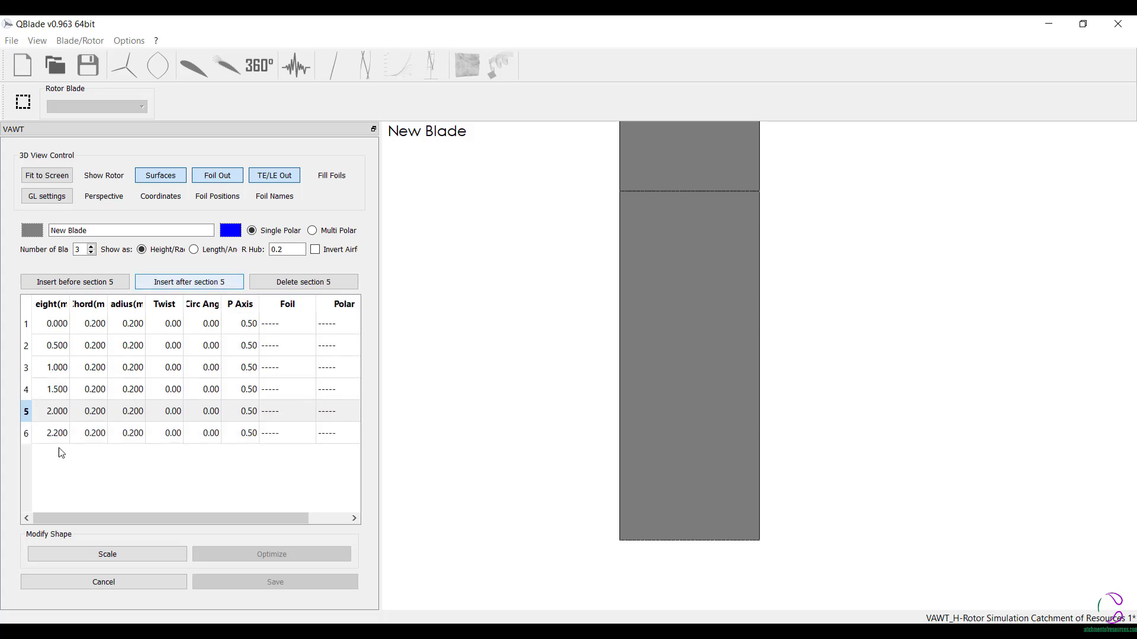
double_click(59, 439)
type("2.")
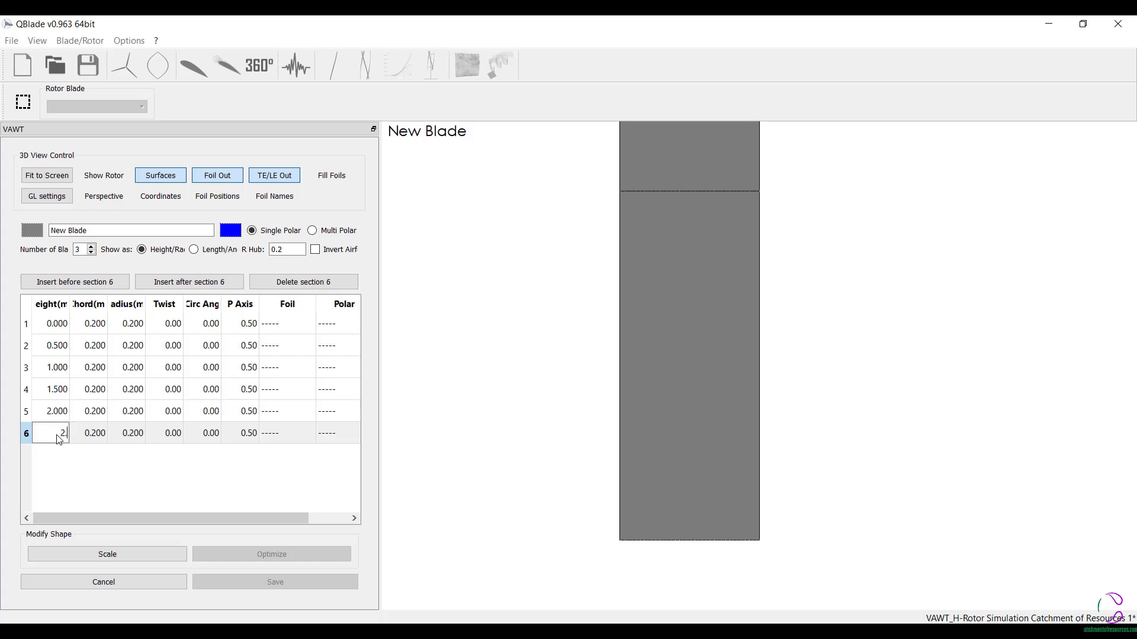
type("5")
left_click(193, 283)
double_click(59, 456)
type("3")
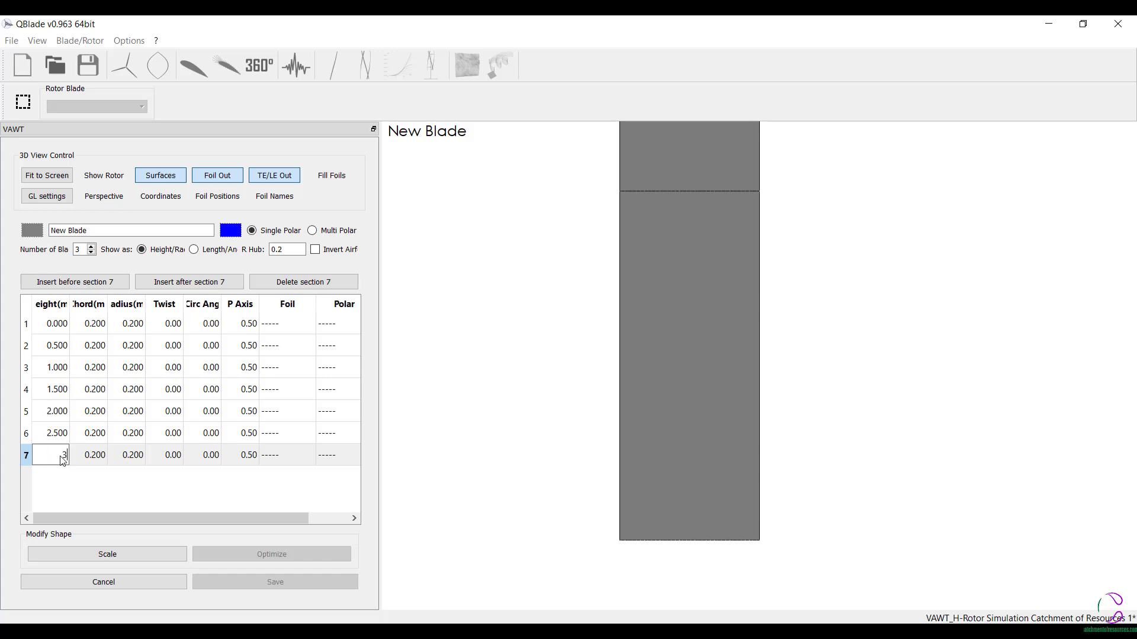
key("Return")
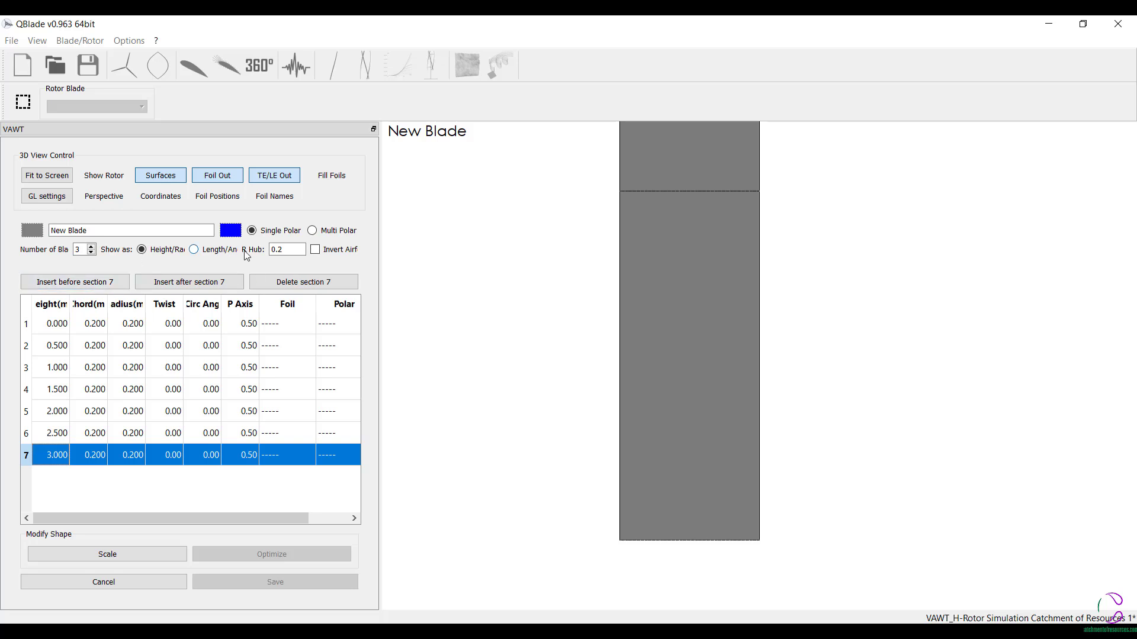
- Show the blade sections as length and angle, and widen the Length and Chord columns to make their headings readable
left_click(194, 250)
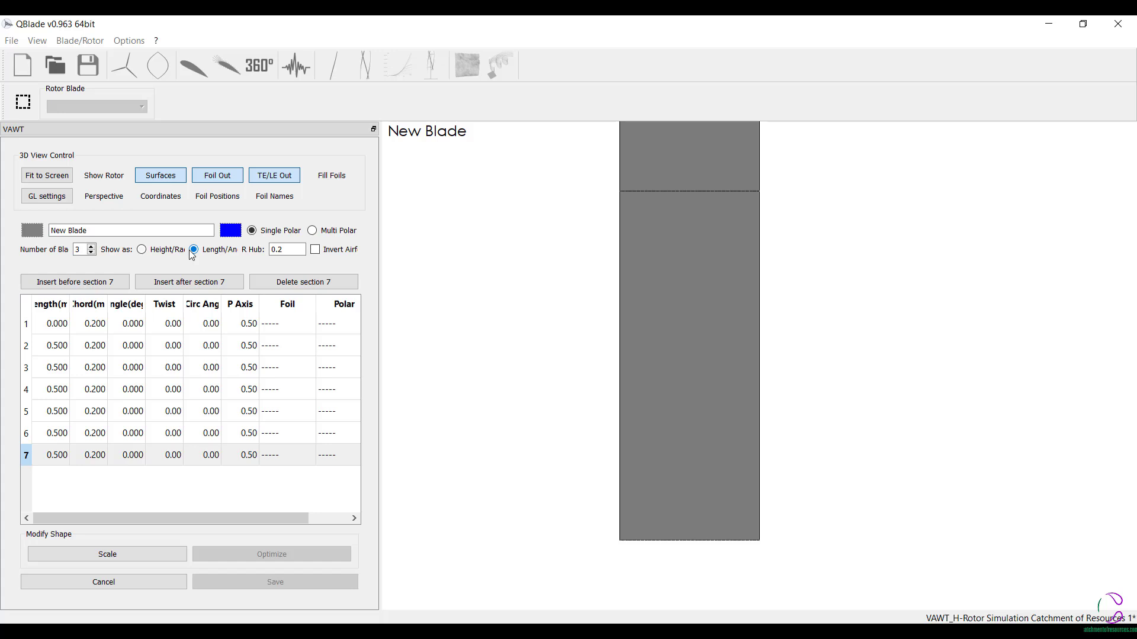
left_click(122, 516)
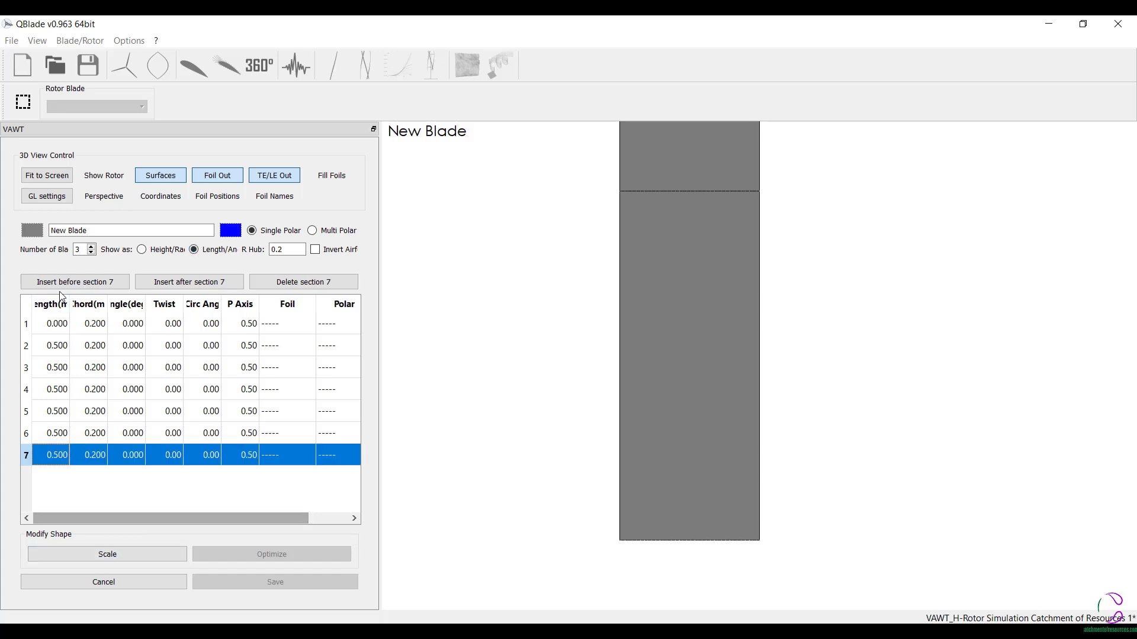
left_click_drag(70, 305, 97, 309)
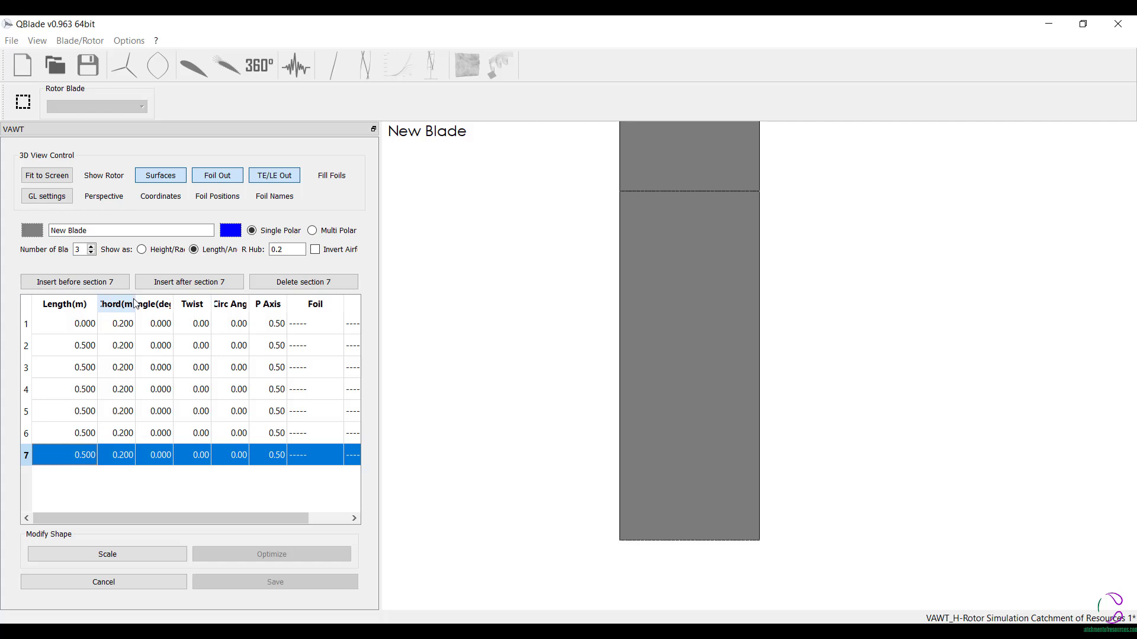
left_click_drag(135, 304, 170, 300)
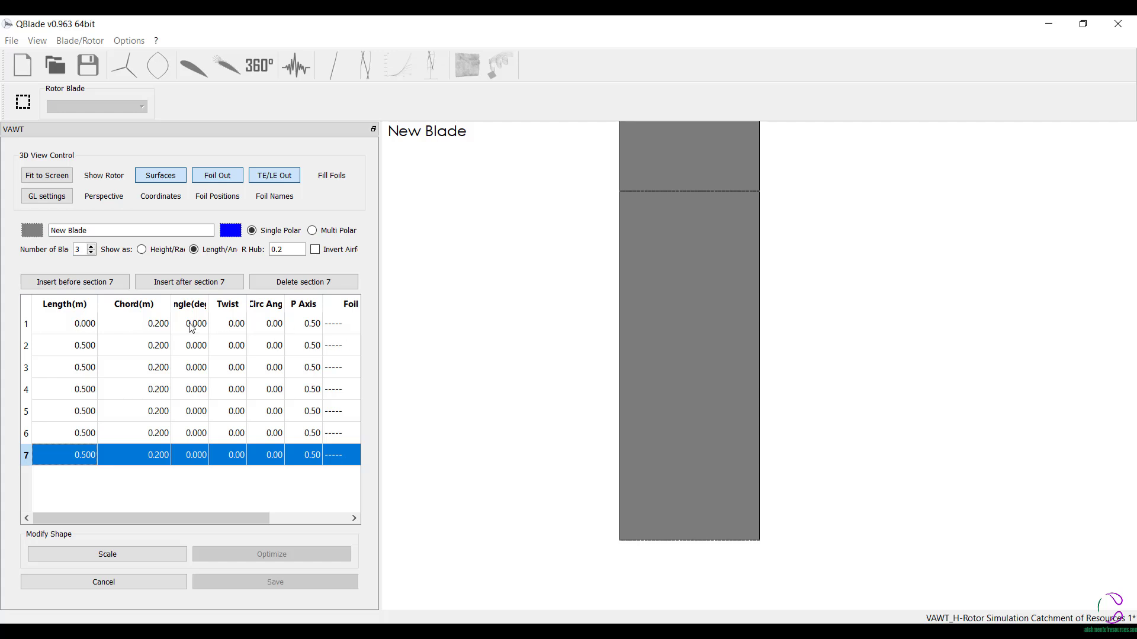
- Set the length of blade section 3 to 1 m and of section 4 to 1.5 m
double_click(81, 324)
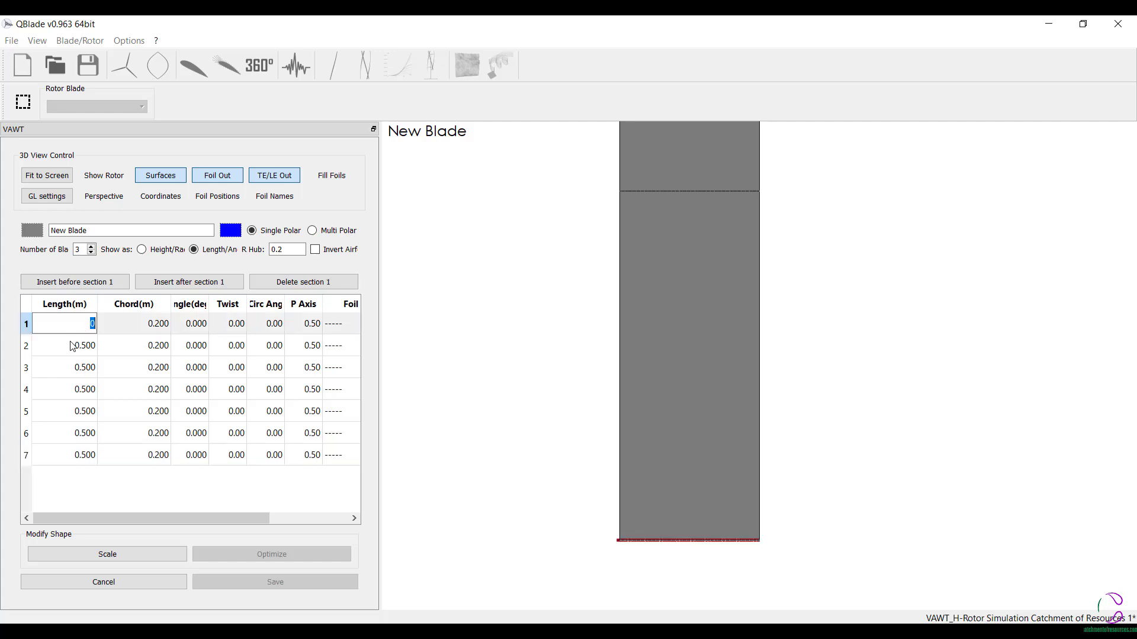
double_click(71, 375)
type("1")
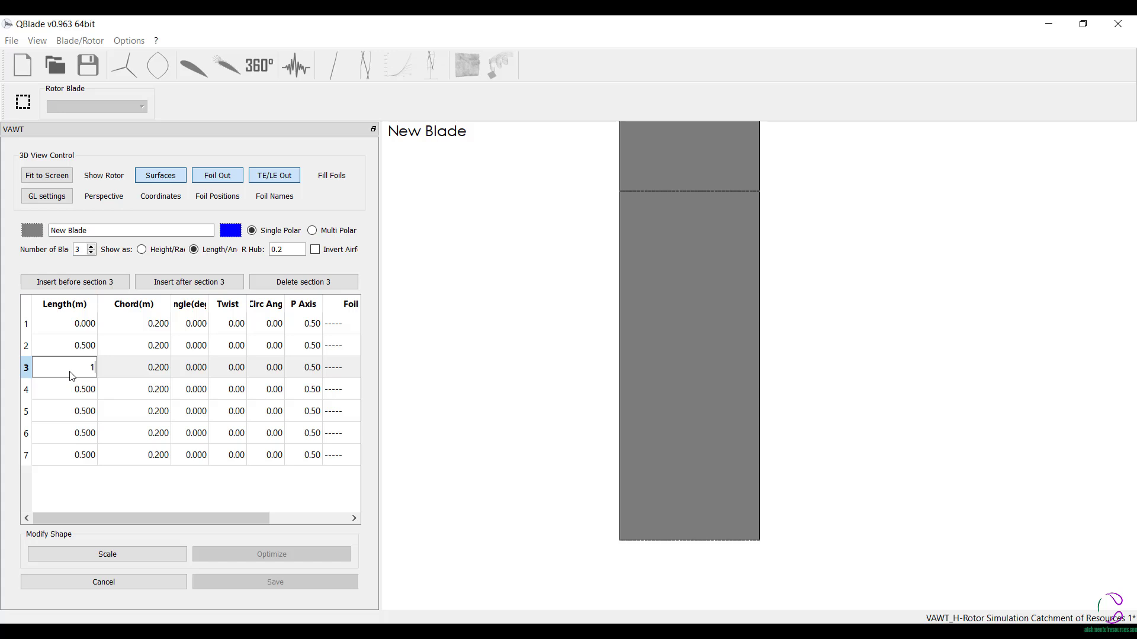
double_click(81, 396)
type("1")
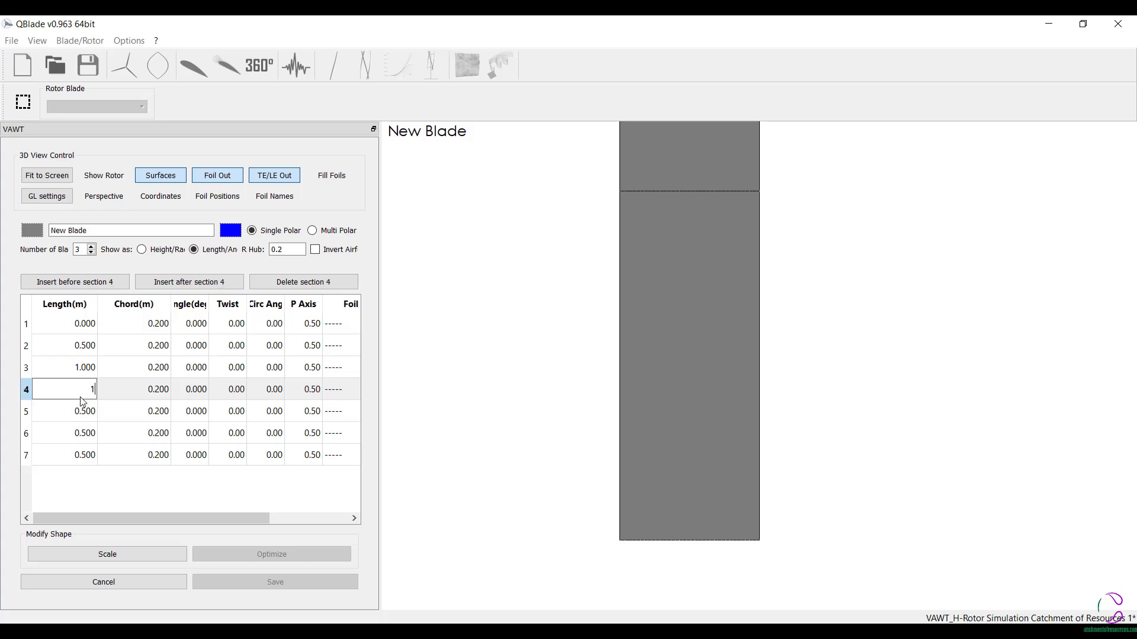
type(".5")
- Set the lengths of blade sections 5, 6 and 7 to 2 m, 2.5 m and 3 m
double_click(83, 414)
type("2")
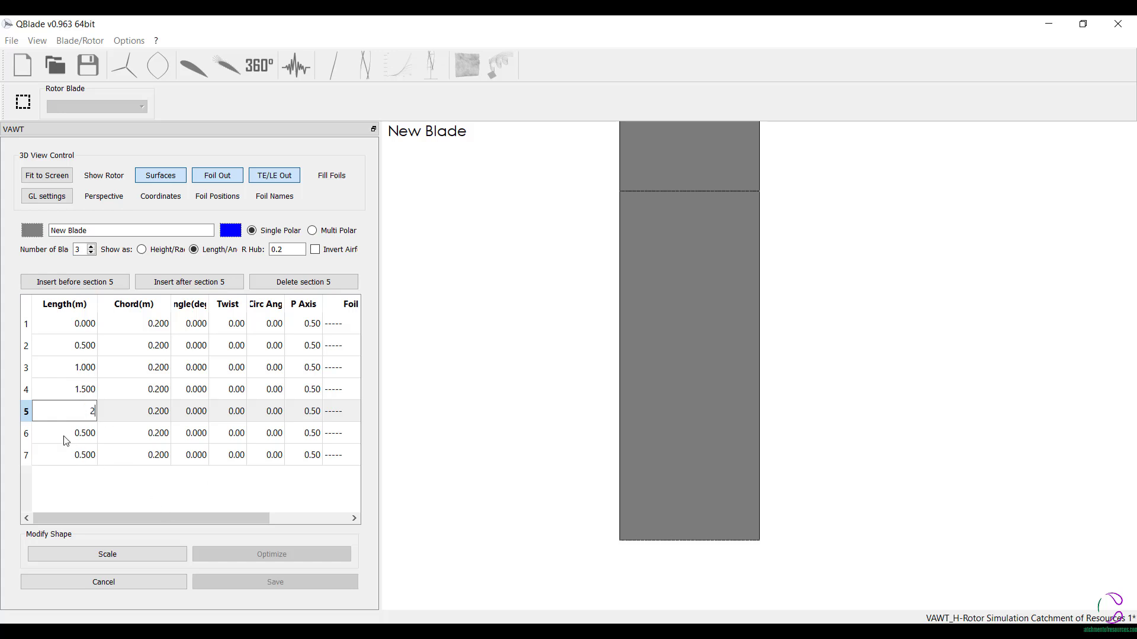
double_click(66, 436)
type("2.5")
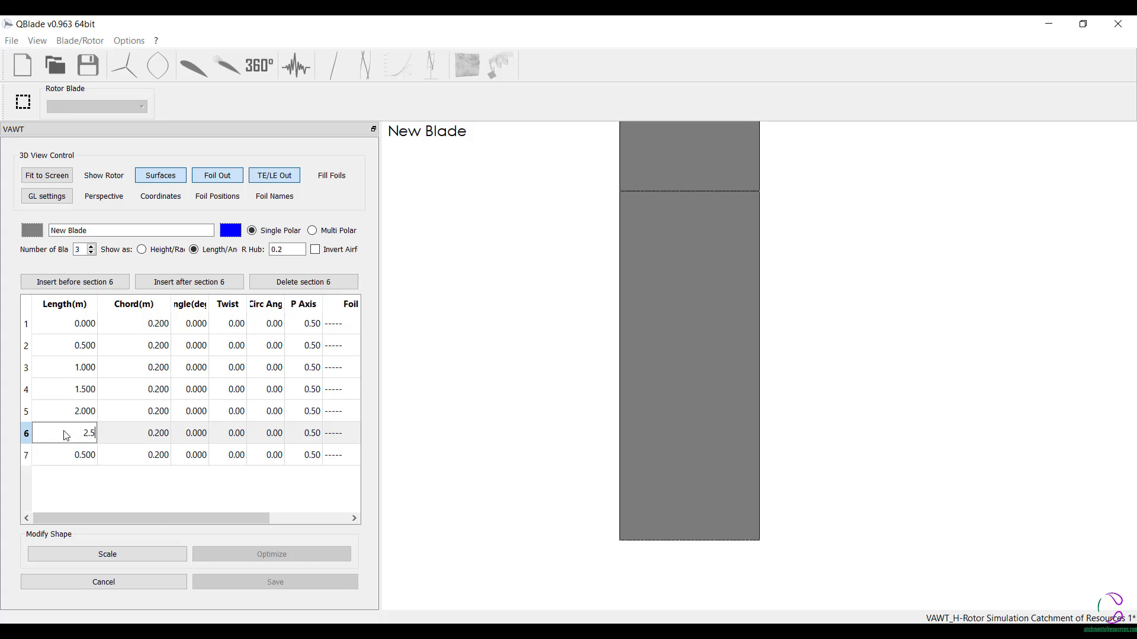
double_click(64, 457)
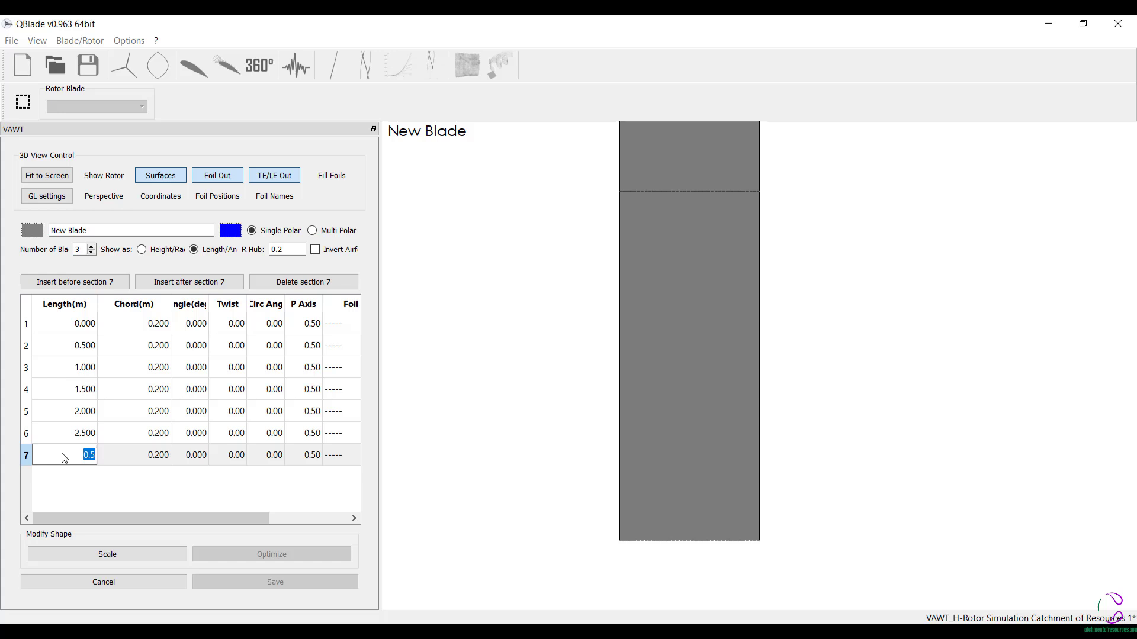
type("3")
key("Return")
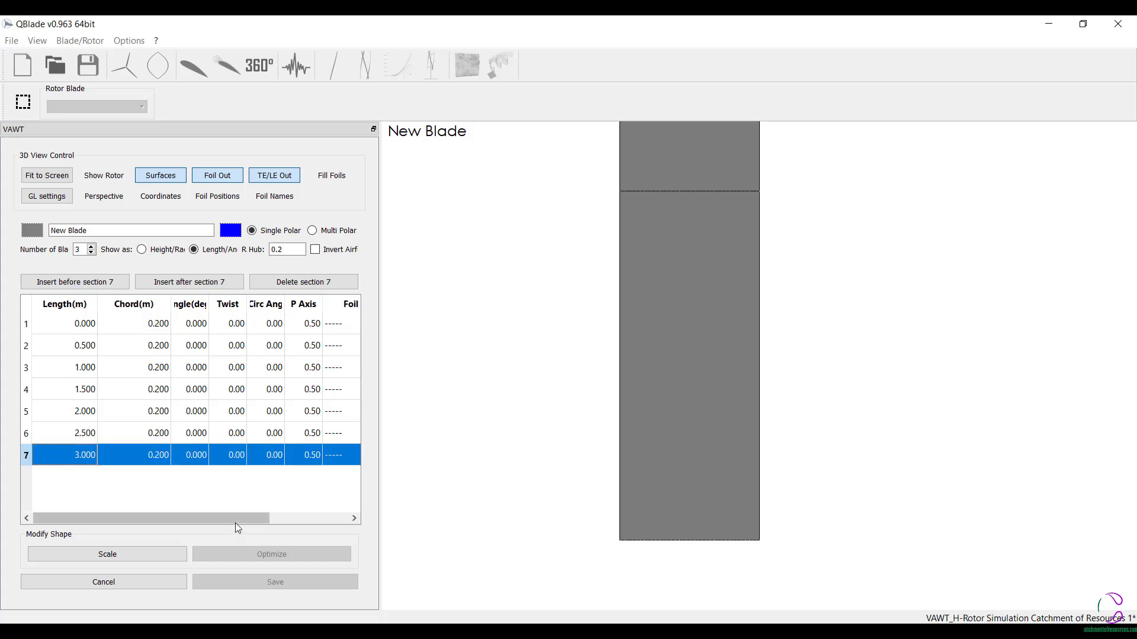
- Assign the NACA 0012 foil and its T1_Re1.000 polar to all seven blade sections
left_click_drag(235, 523, 301, 521)
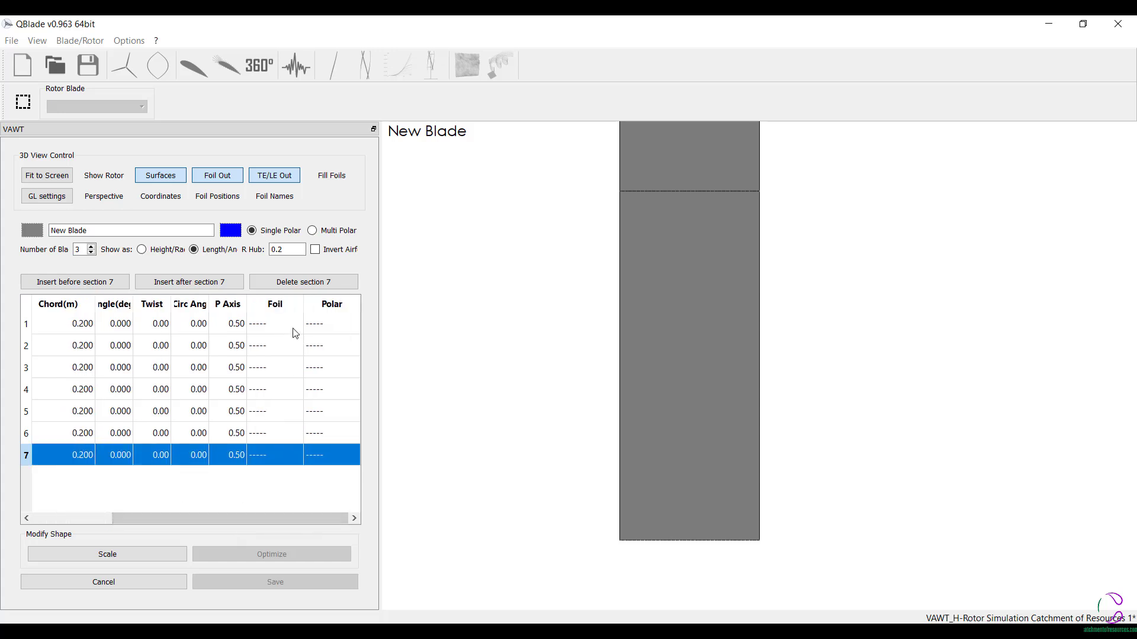
double_click(292, 328)
double_click(328, 326)
double_click(284, 346)
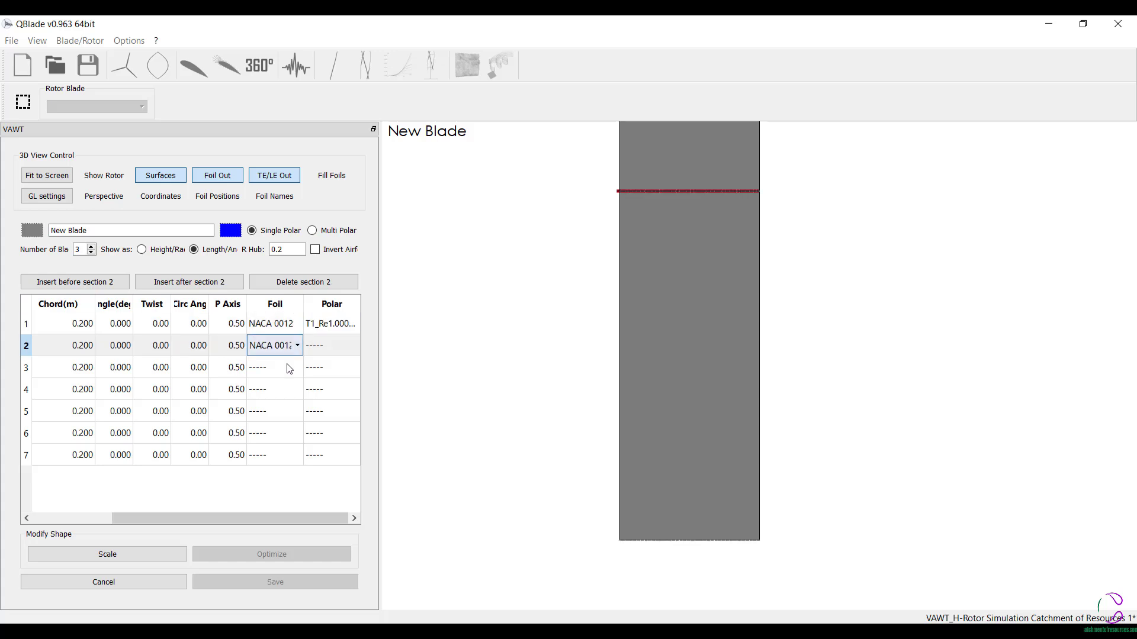
double_click(289, 368)
double_click(287, 390)
double_click(287, 411)
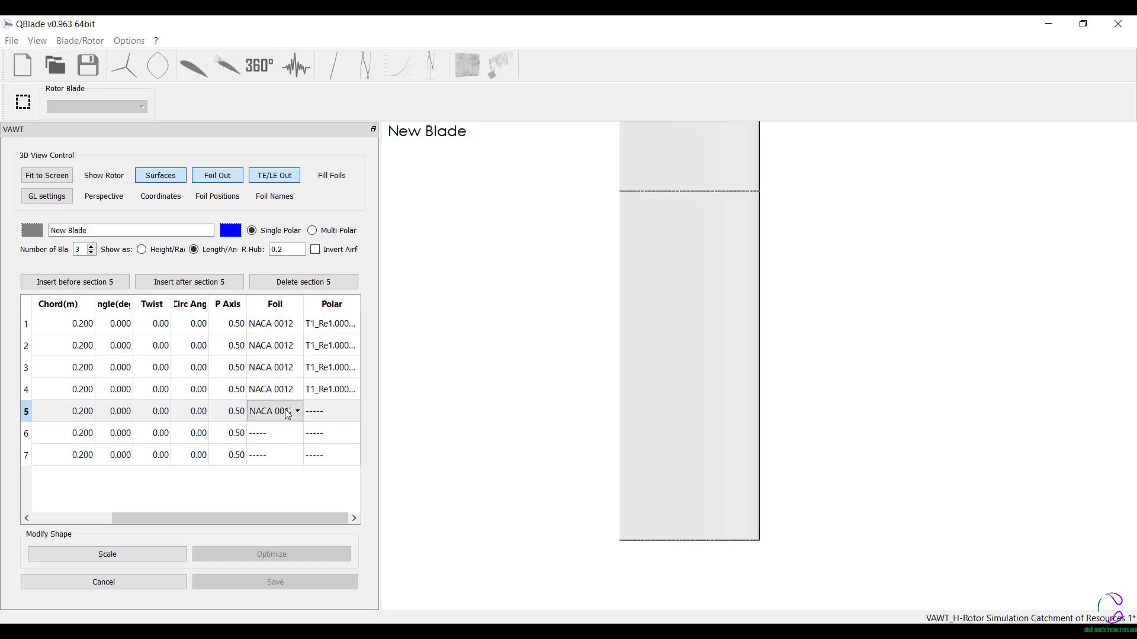
double_click(281, 433)
double_click(281, 455)
double_click(323, 455)
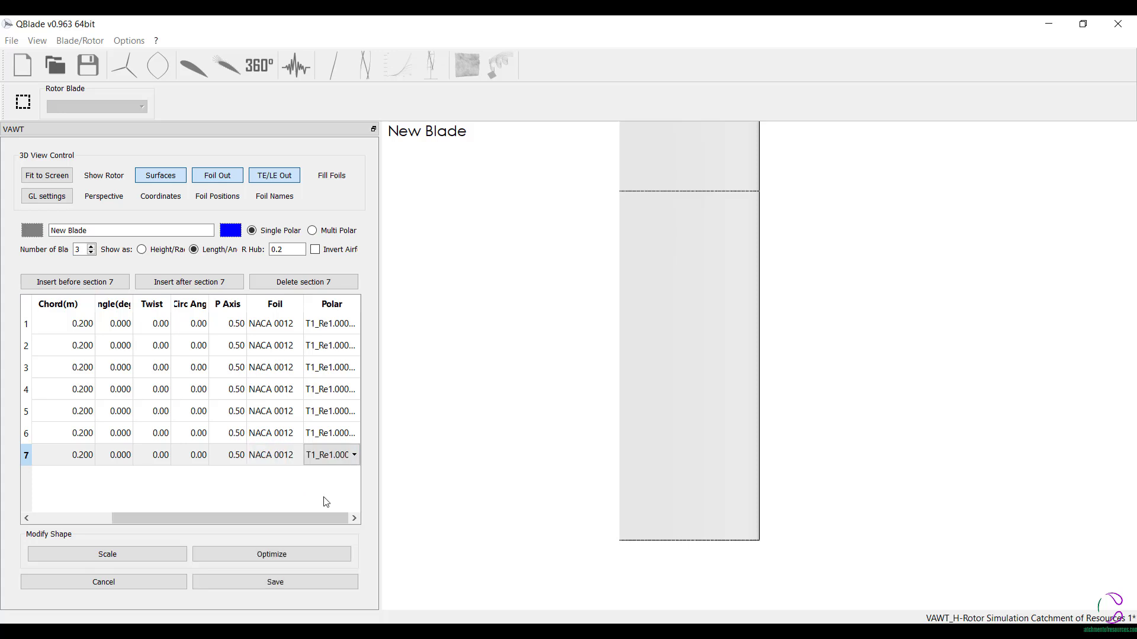
left_click_drag(210, 514, 8, 517)
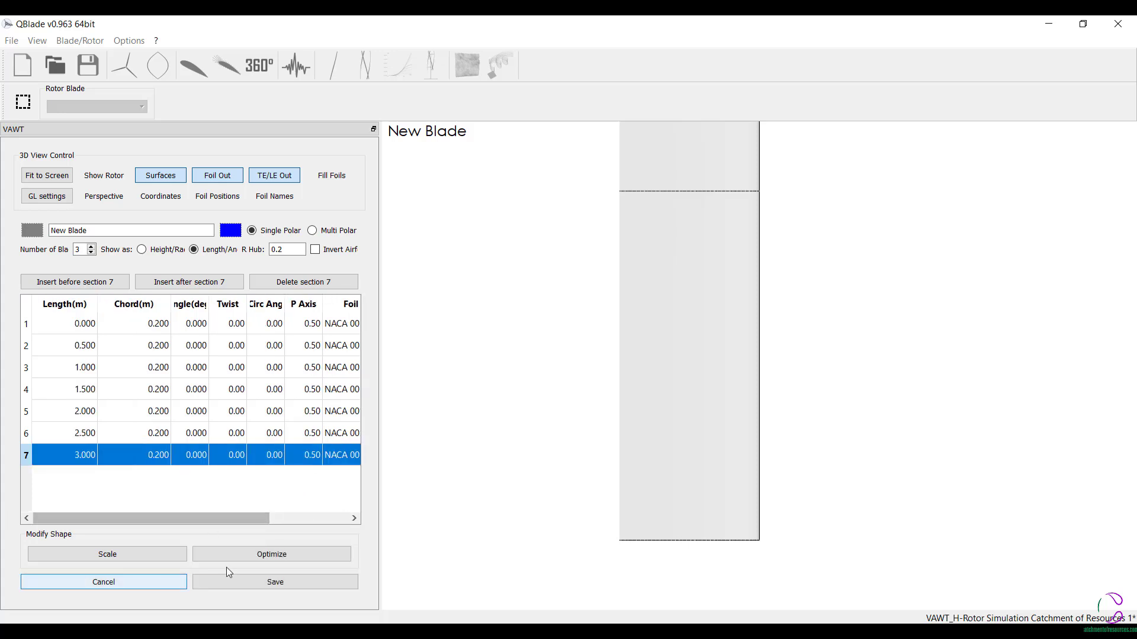
left_click(292, 556)
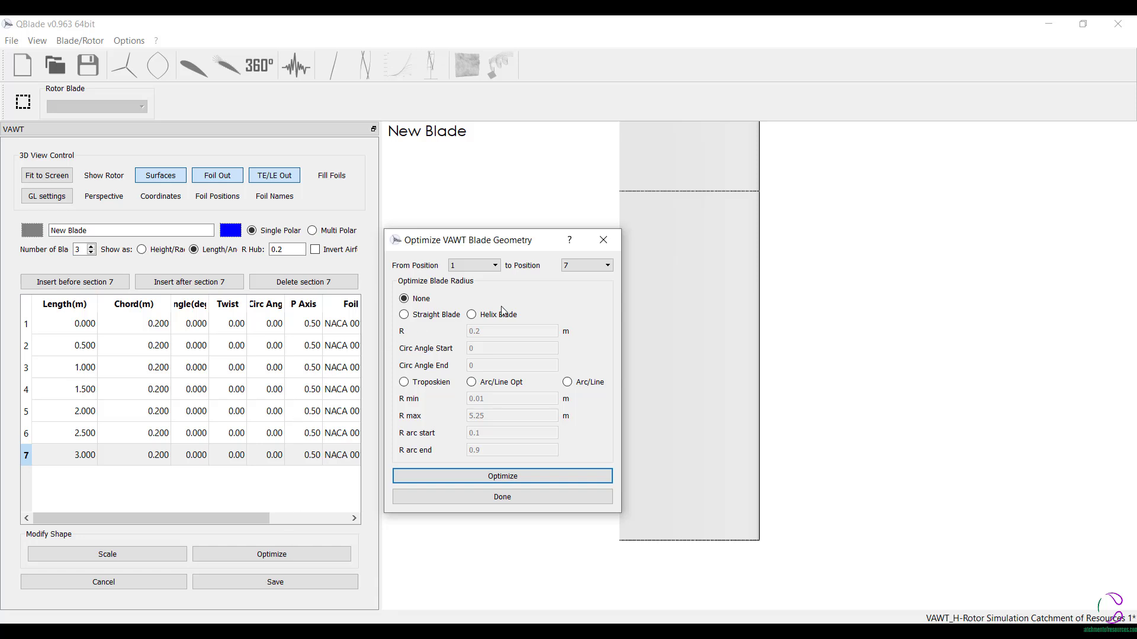
left_click(408, 316)
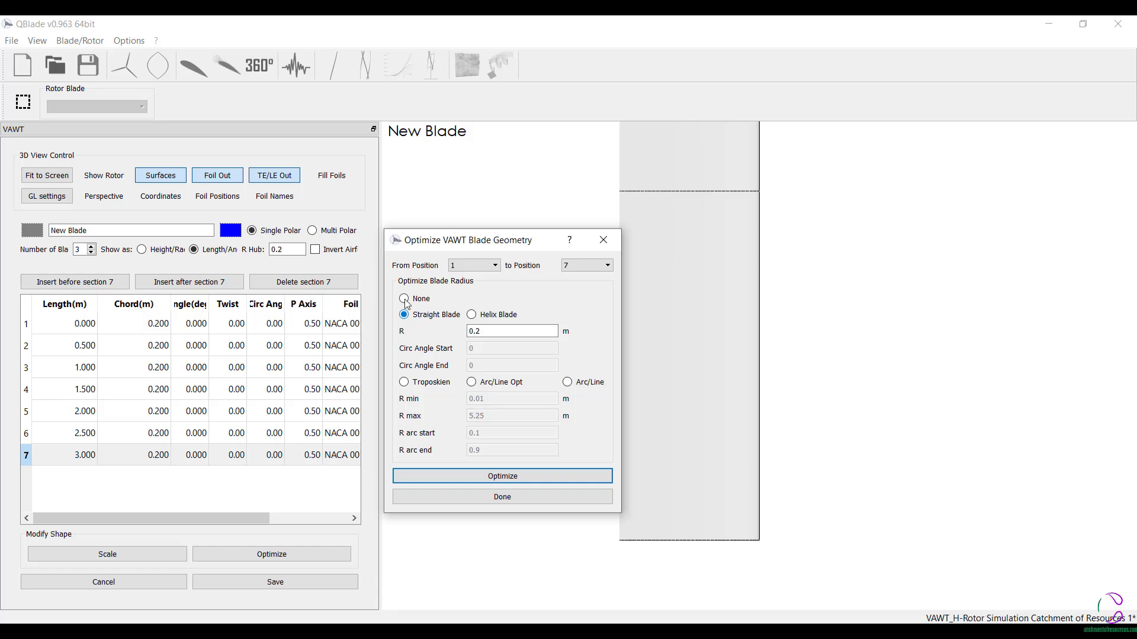
left_click(406, 301)
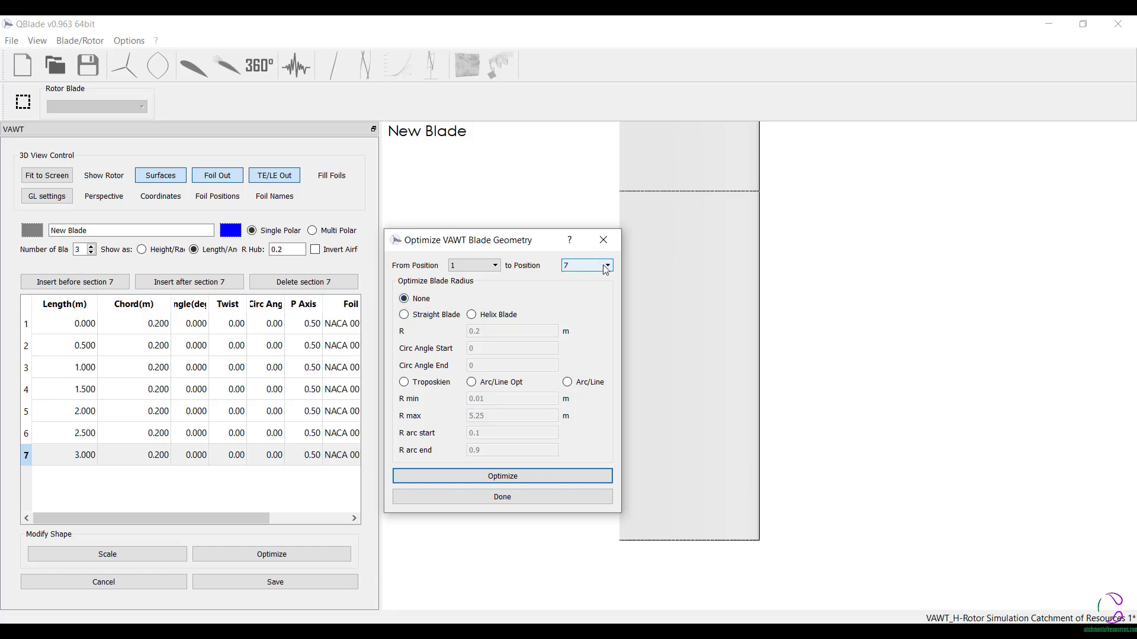
left_click(499, 500)
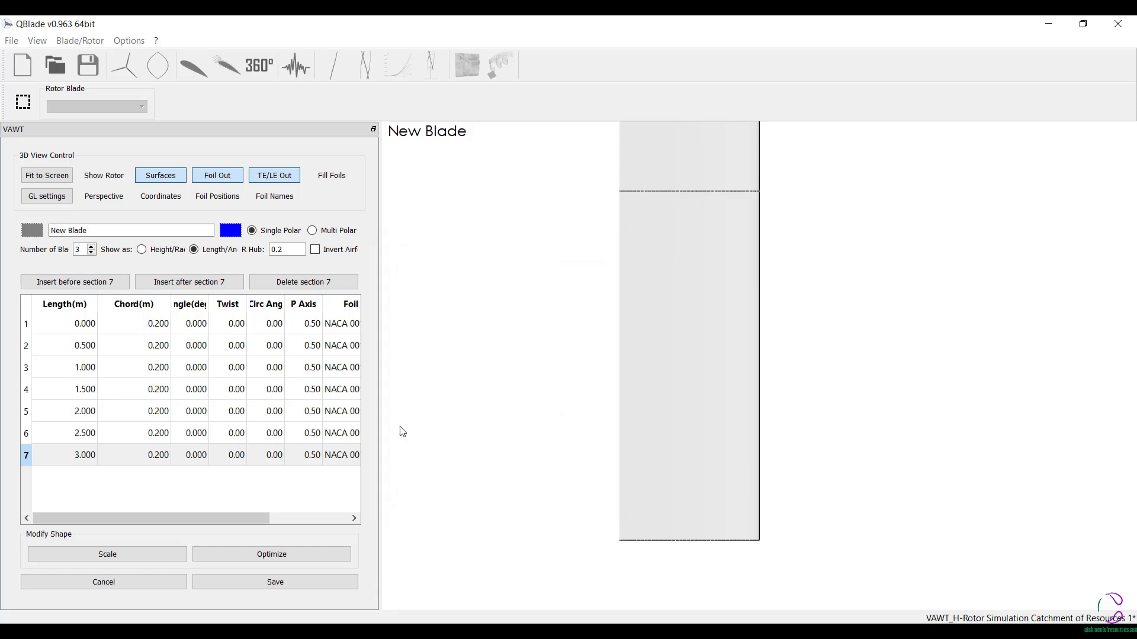
- Save the blade and run a DMS rotor simulation with Tip Loss and Variable Induction Factors enabled
left_click(278, 582)
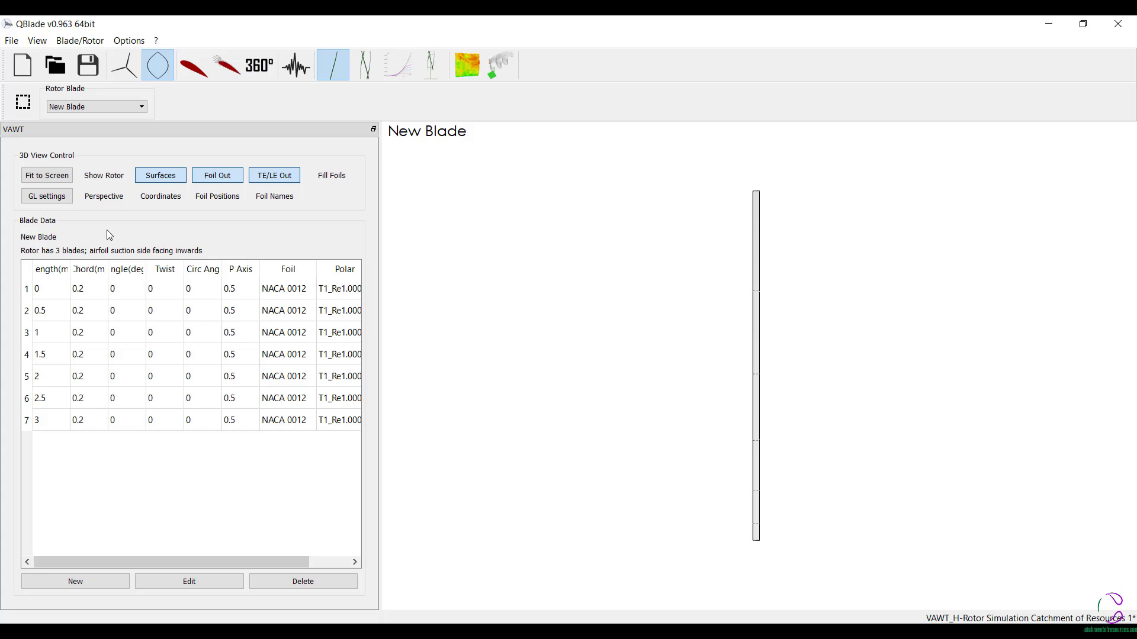
left_click(365, 64)
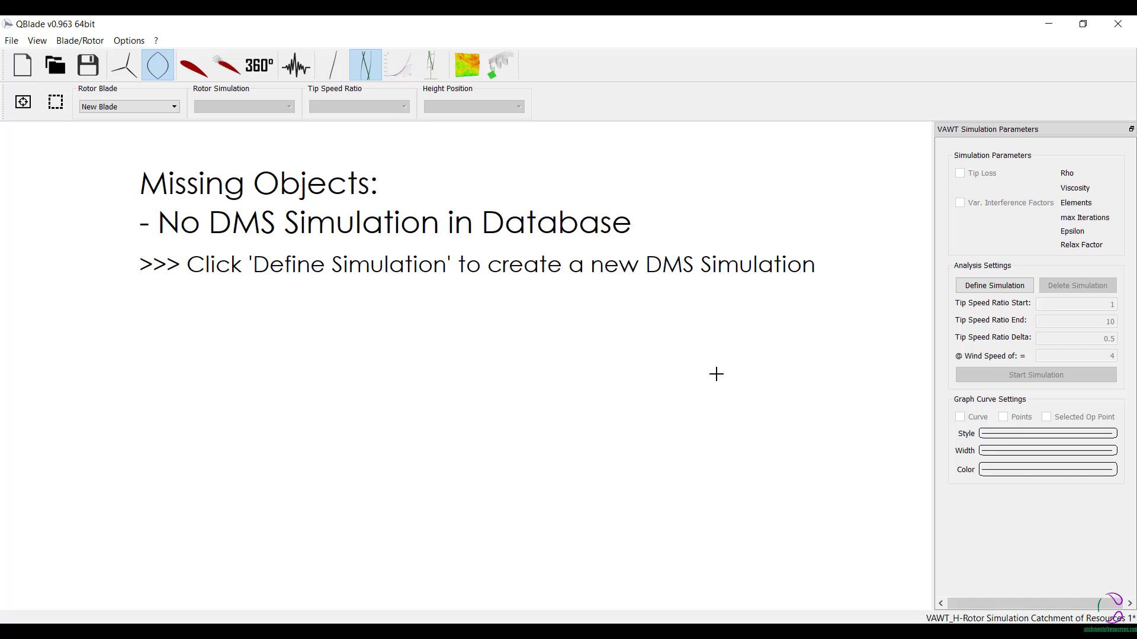
left_click(999, 284)
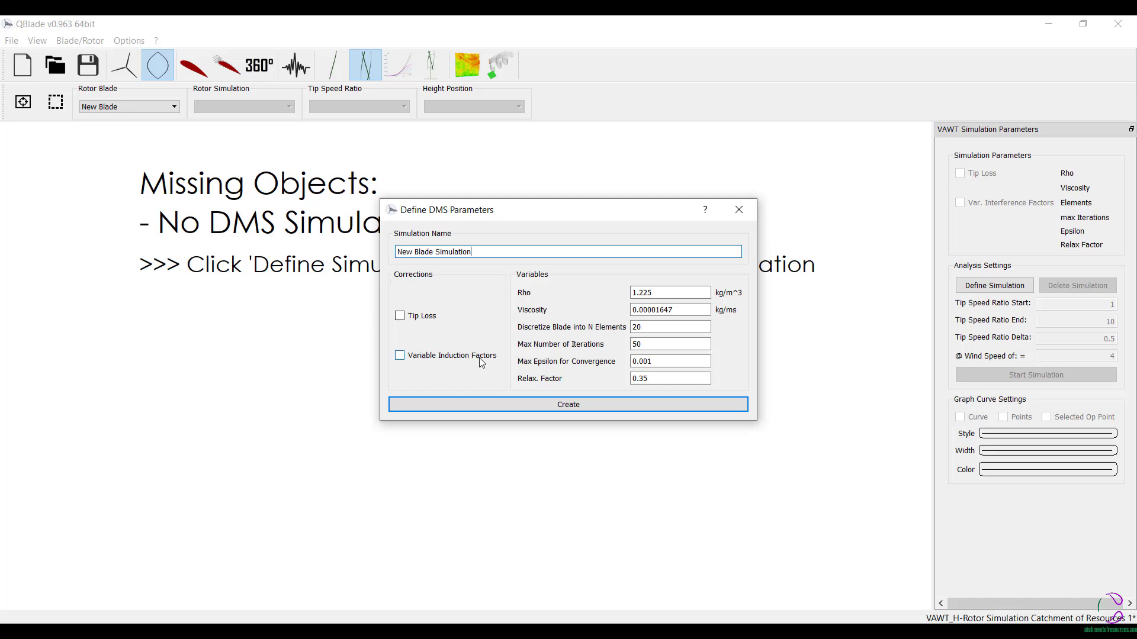
left_click(399, 316)
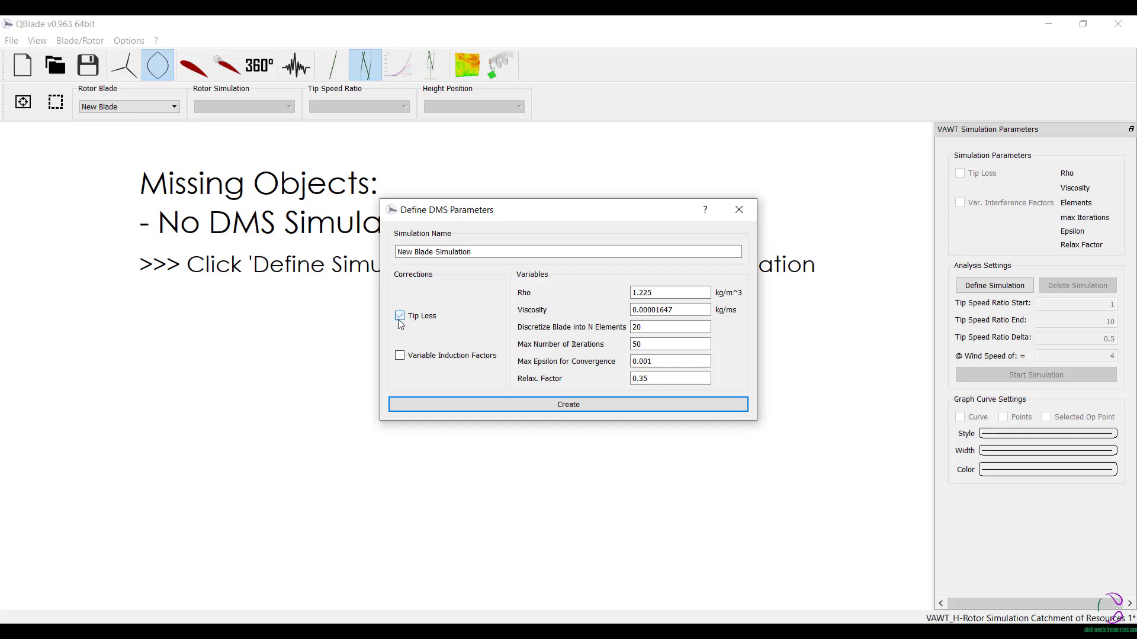
left_click(400, 355)
left_click(569, 405)
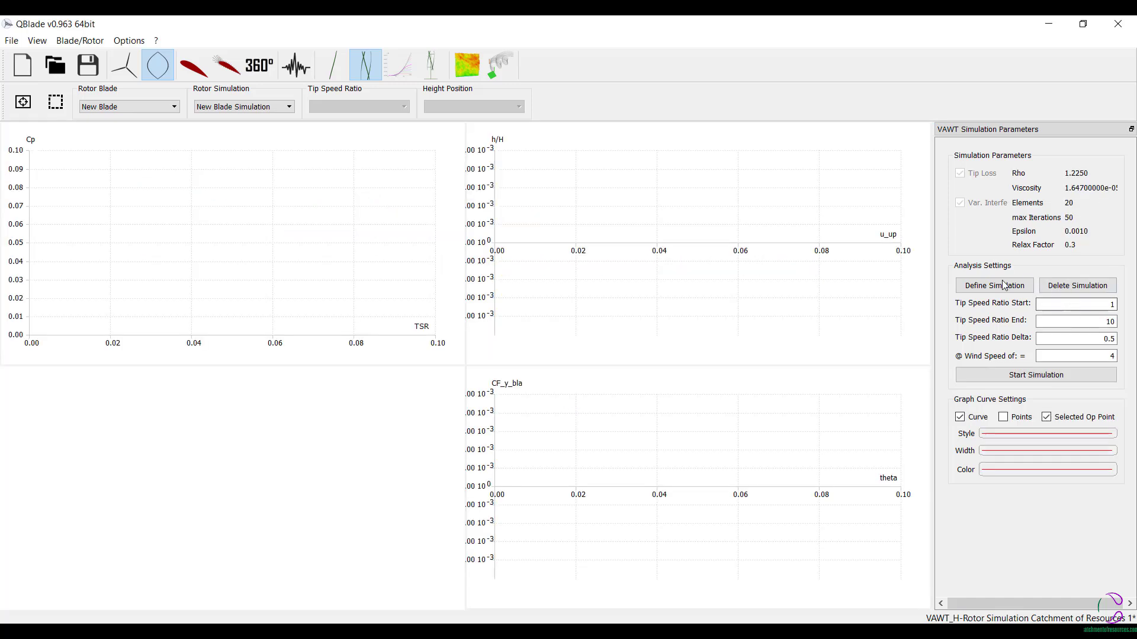
left_click(1028, 379)
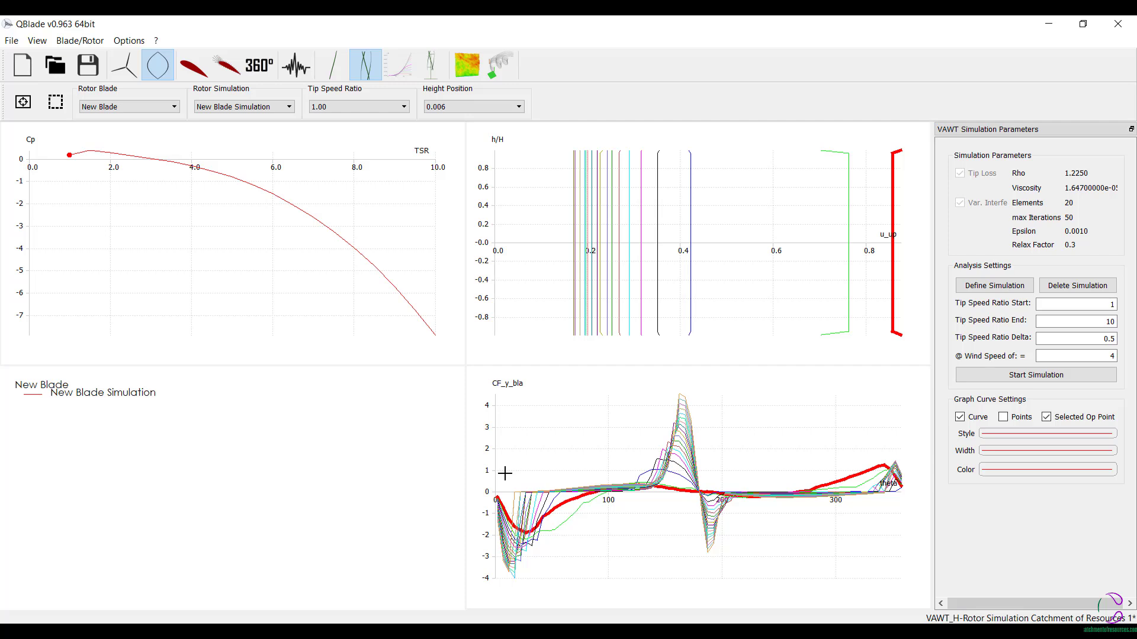
- Create and run a multi-parameter DMS simulation of the blade with the default wind speed, rotational speed and pitch ranges
left_click(397, 60)
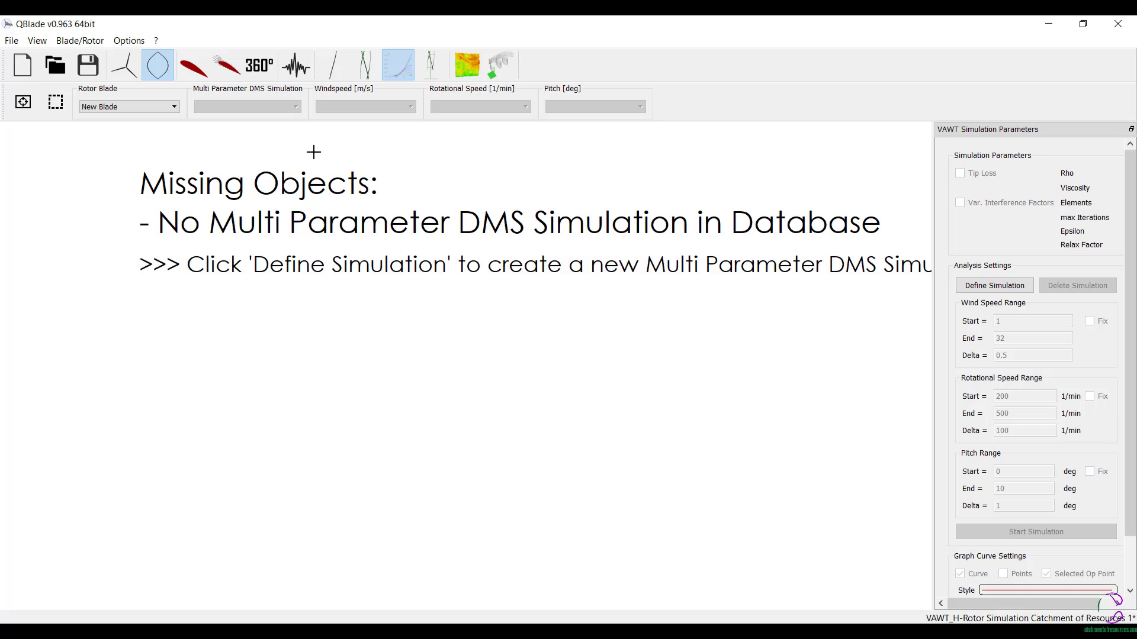
left_click(997, 290)
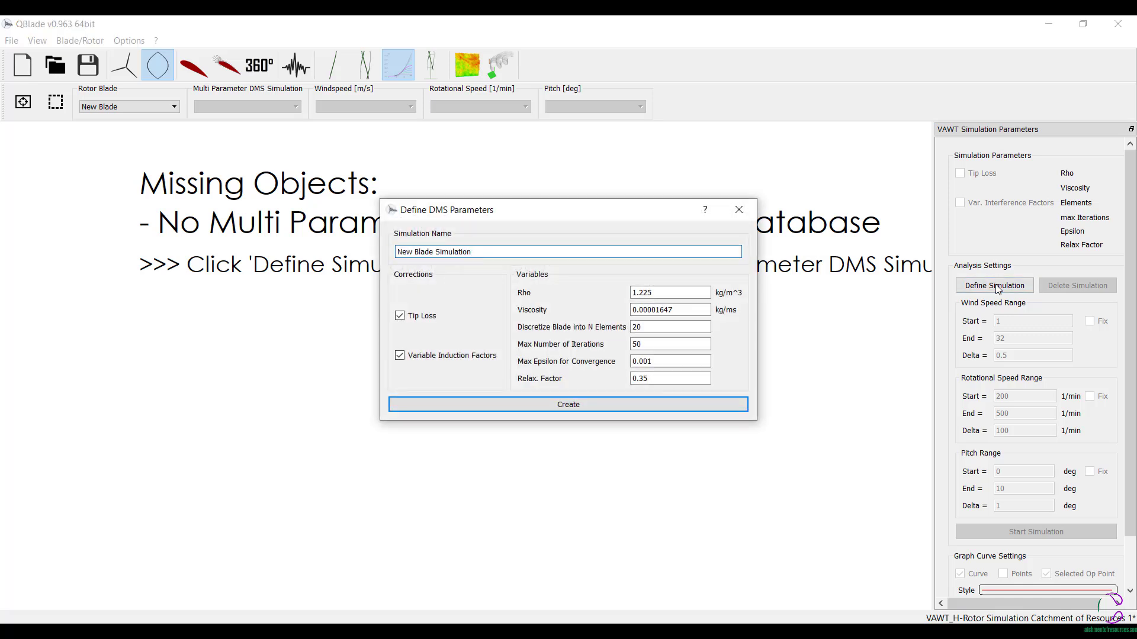
left_click(569, 405)
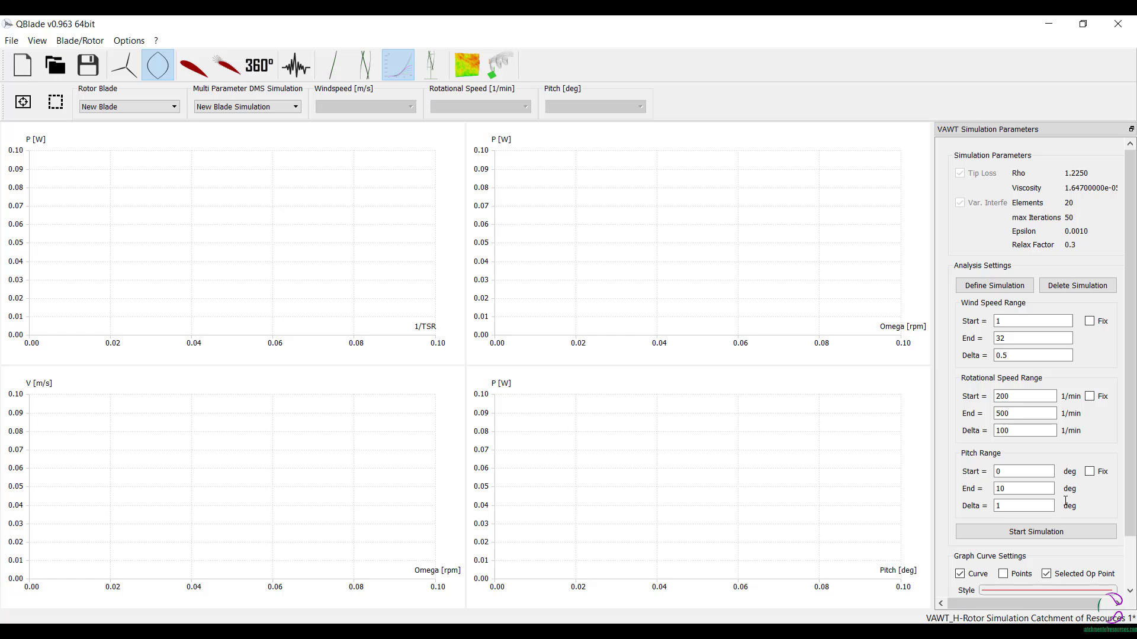
left_click(1054, 536)
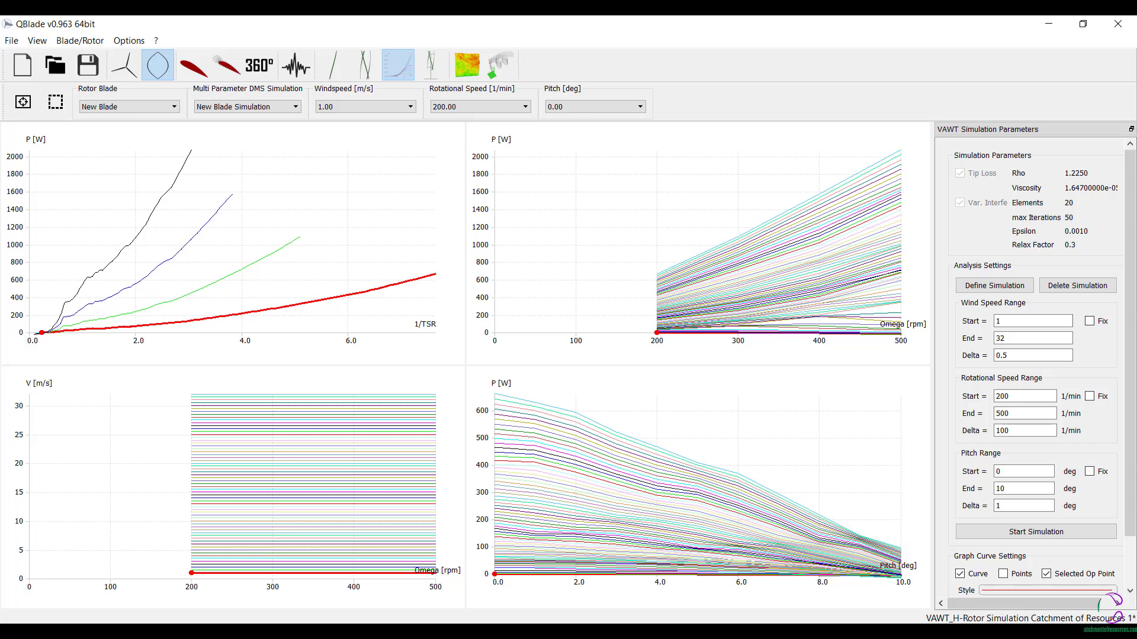
scroll(1029, 356, "down", 2)
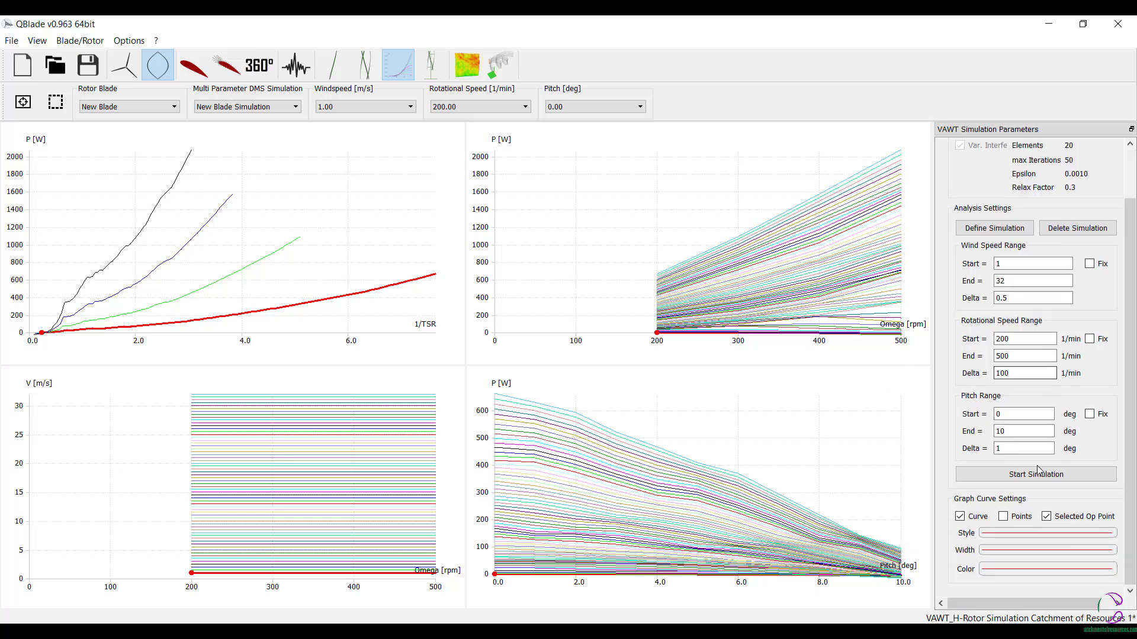
scroll(968, 336, "up", 2)
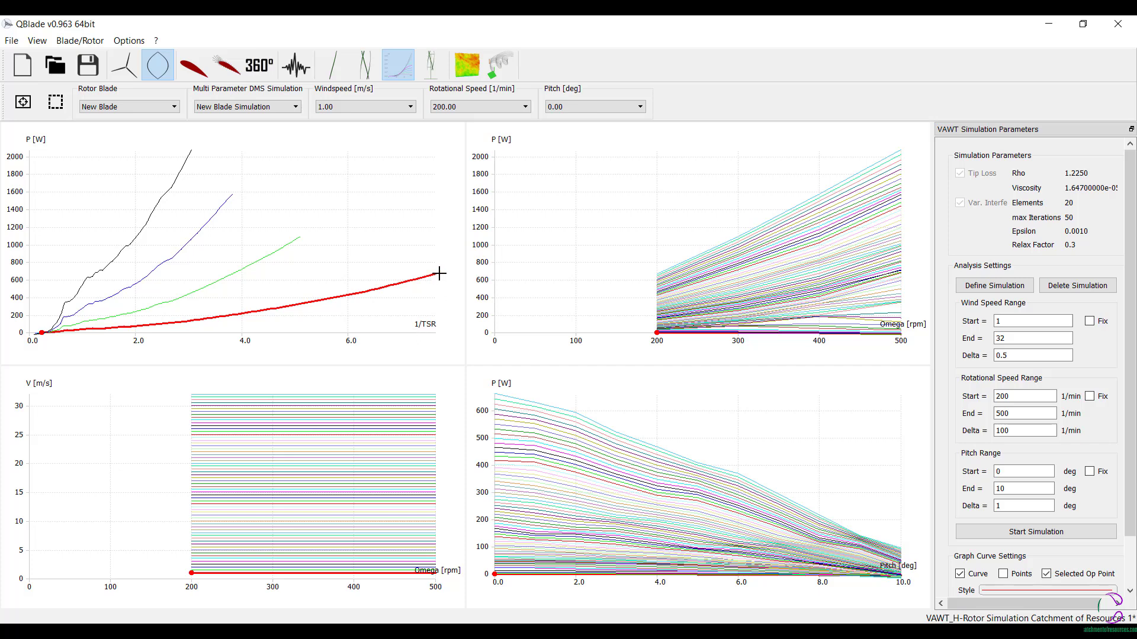
mouse_move(435, 274)
left_mouse_down()
mouse_move(320, 310)
mouse_move(418, 251)
mouse_move(417, 280)
left_mouse_up()
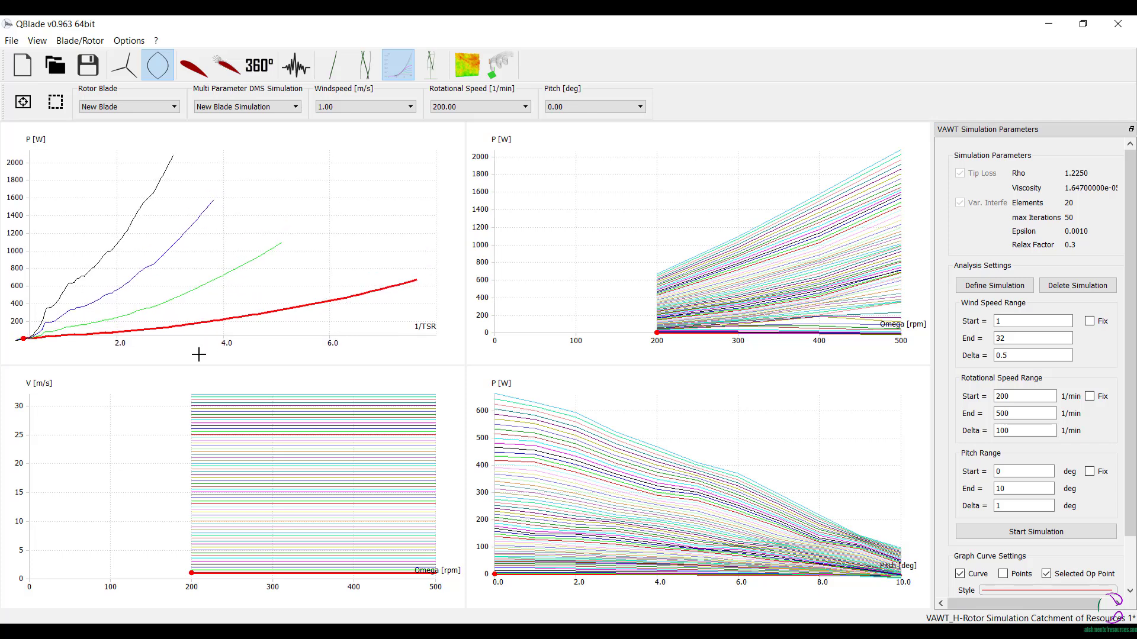
scroll(101, 296, "down", 2)
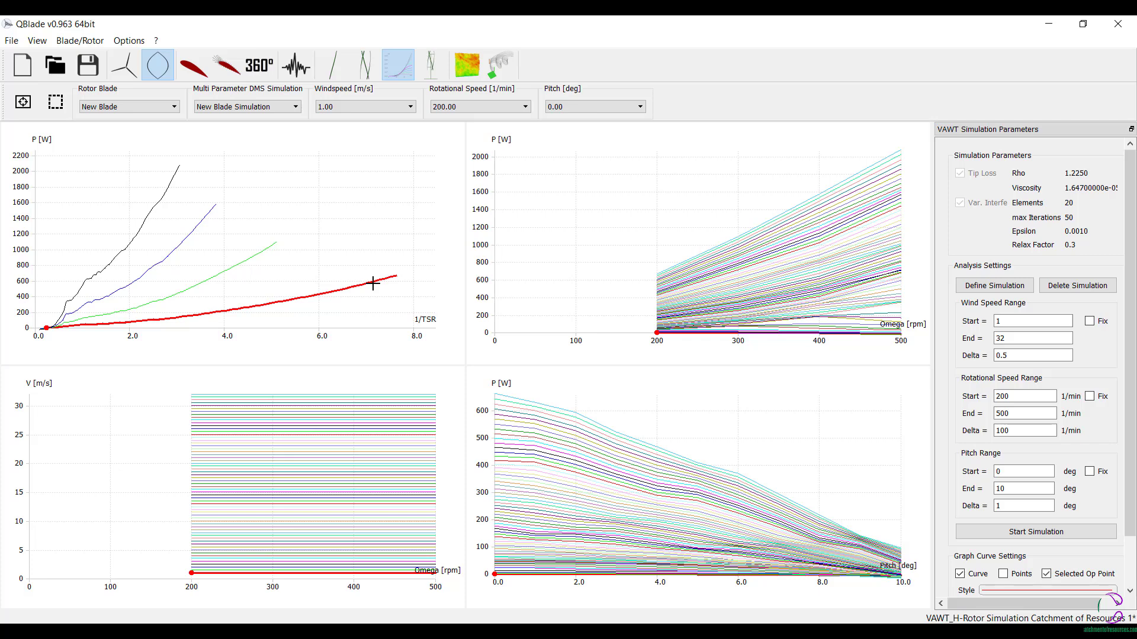
- Define a new single-speed turbine using New Blade, with a cut-in speed of 1.5 m/s and a cut-out speed of 15 m/s
left_click(431, 65)
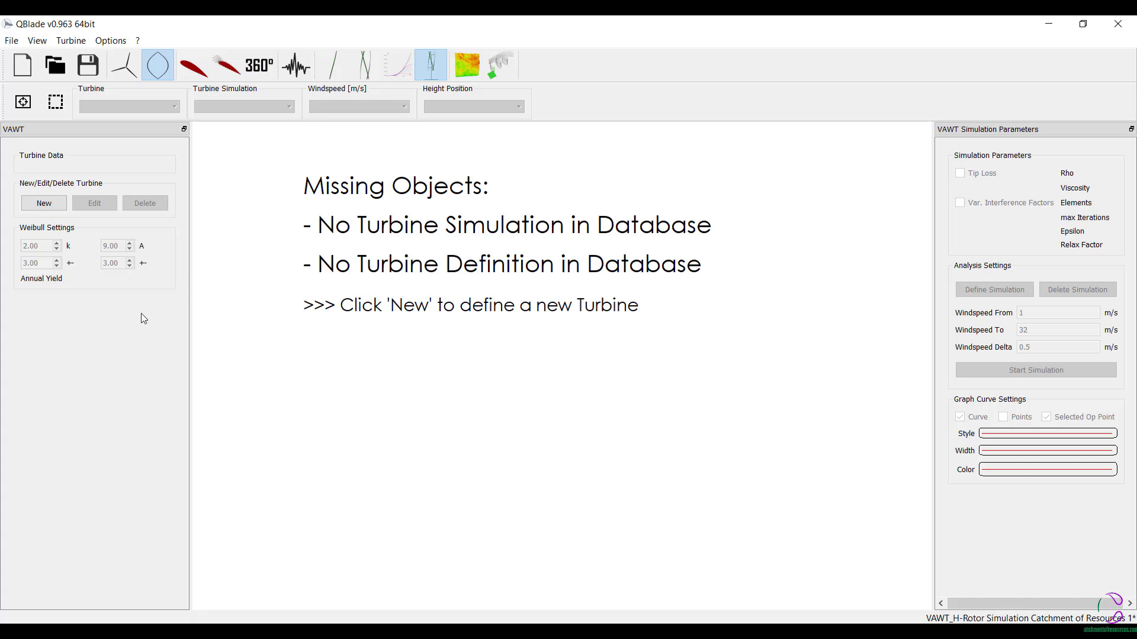
left_click(44, 204)
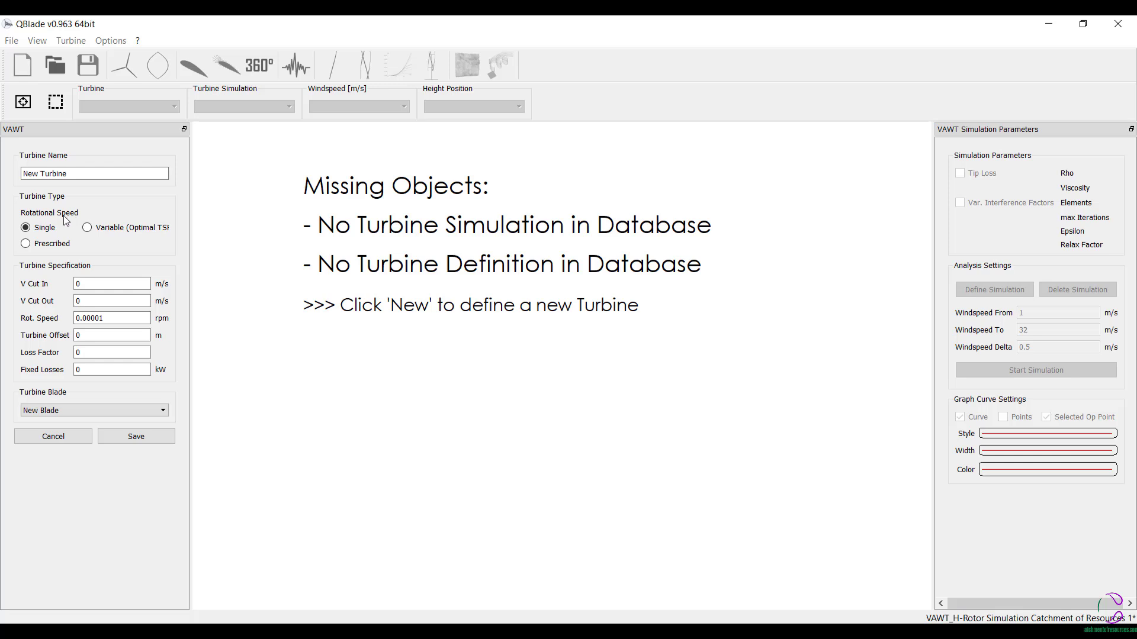
double_click(79, 284)
type("1.5")
left_click(88, 299)
type("14")
type("5")
left_click(132, 439)
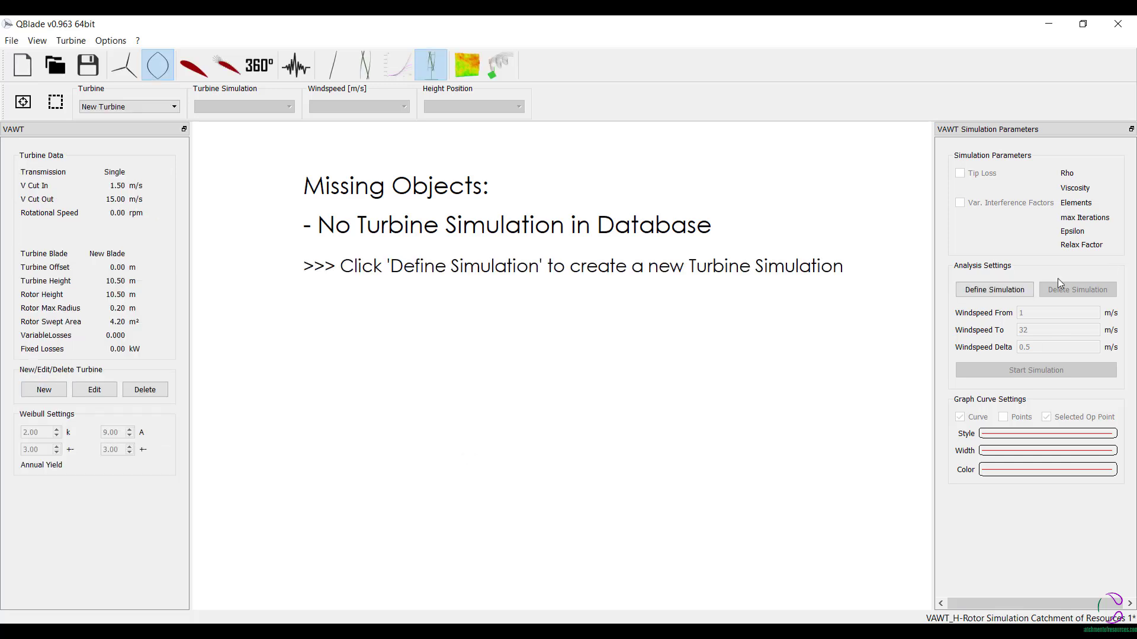
- Create a DMS simulation for the new turbine and run it from 1 to 32 m/s in 0.5 m/s increments
left_click(995, 290)
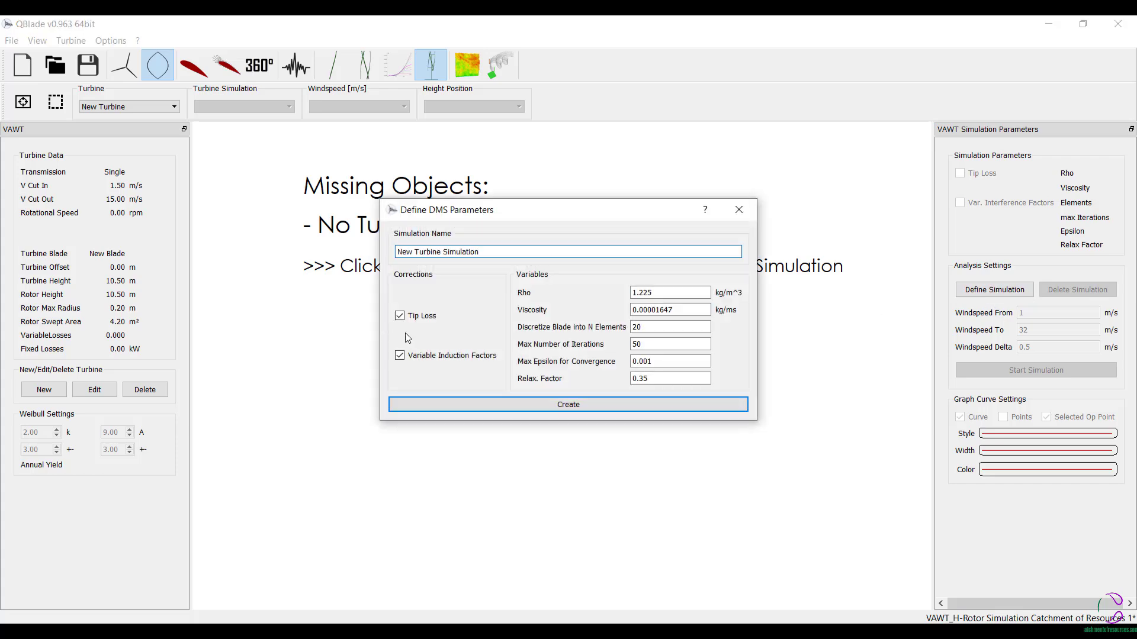
left_click(584, 404)
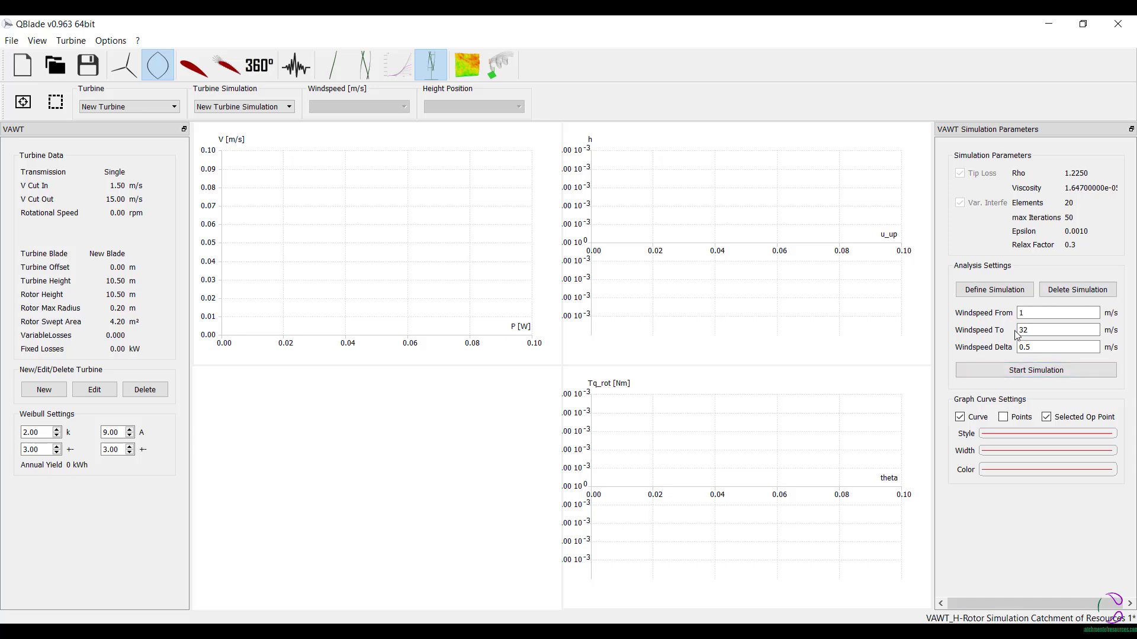
left_click(1042, 331)
left_click(1033, 372)
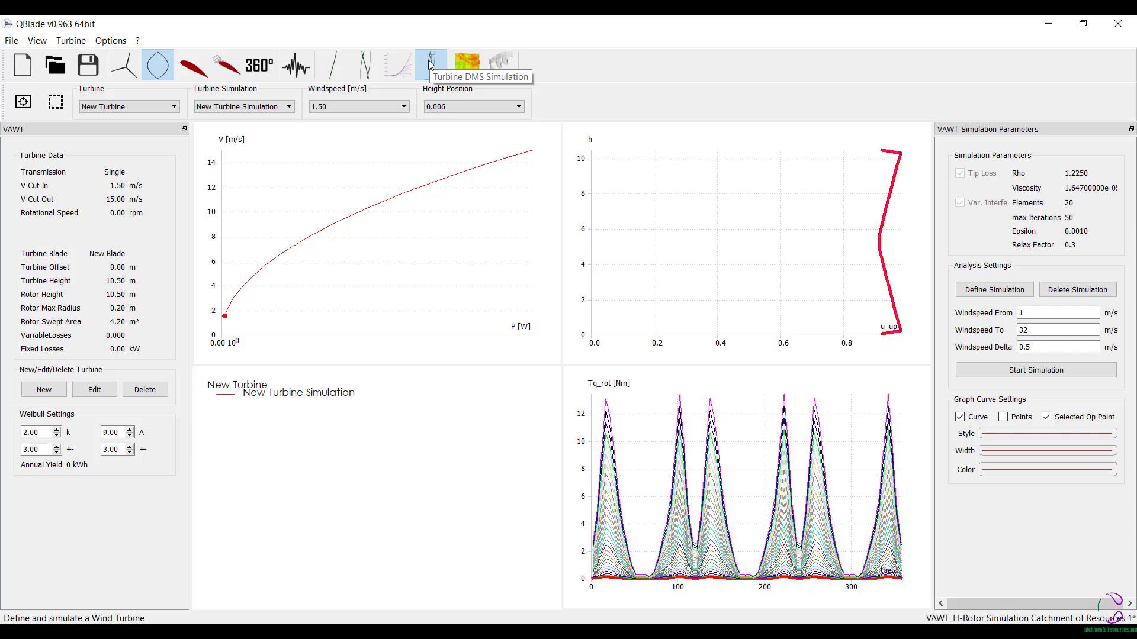
- Start a new turbulent windfield and set its rotor radius to 0.9 m
left_click(467, 64)
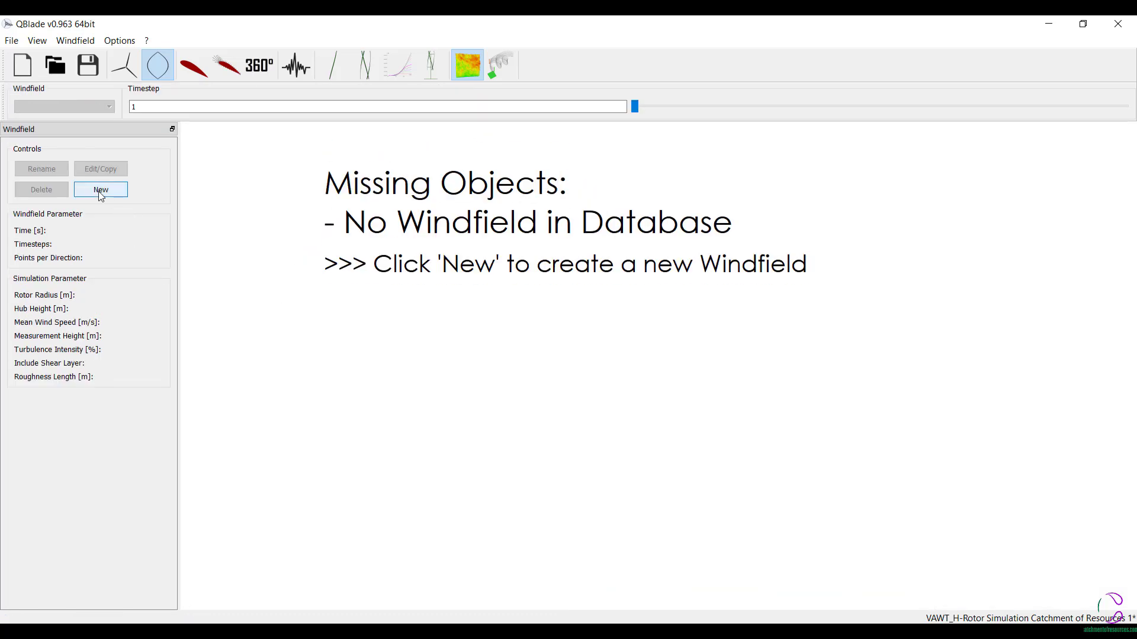
left_click(100, 190)
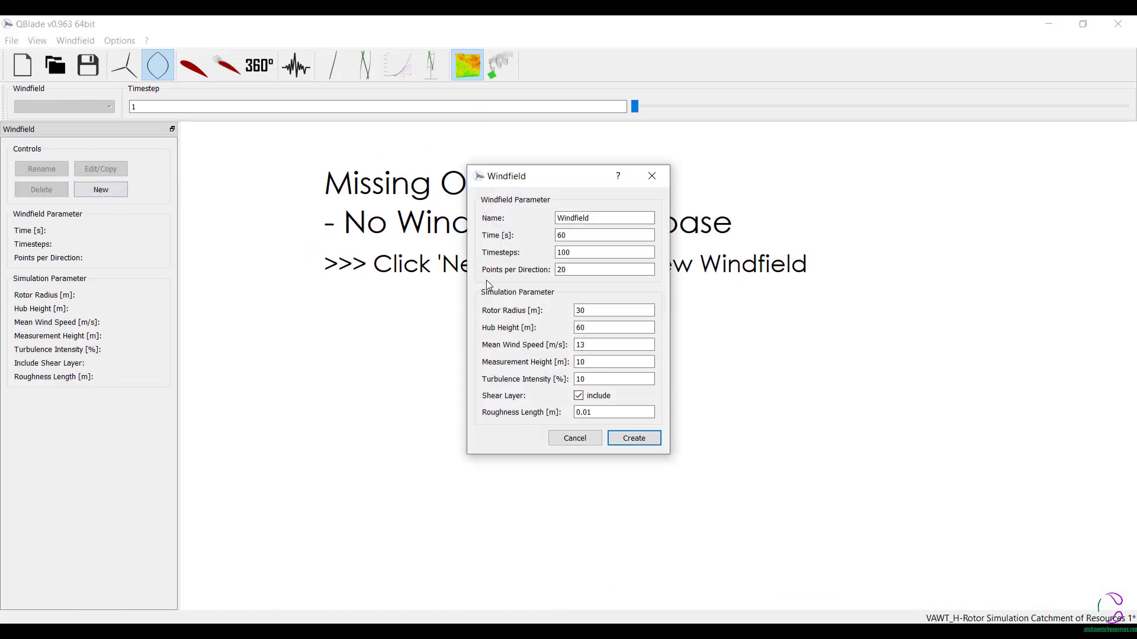
left_click(622, 311)
key("BackSpace")
key("BackSpace")
type("1.8")
key("BackSpace")
key("BackSpace")
key("BackSpace")
type("0.9")
- Set the windfield's hub height to 0 m, mean wind speed to 4 m/s and measurement height to 3 m
left_click(618, 329)
key("BackSpace")
key("BackSpace")
type("0")
left_click(626, 350)
key("BackSpace")
key("BackSpace")
left_click(609, 363)
key("BackSpace")
key("BackSpace")
type("3")
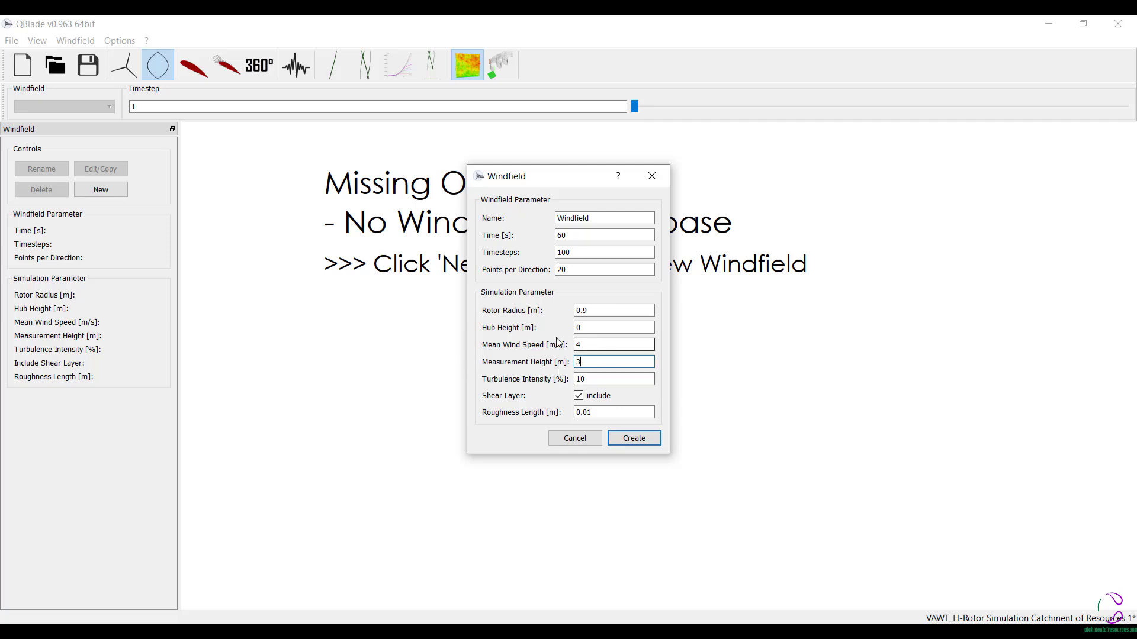
- Try to create the windfield with a hub height of 0 m
key("shift+Tab")
key("shift+Tab")
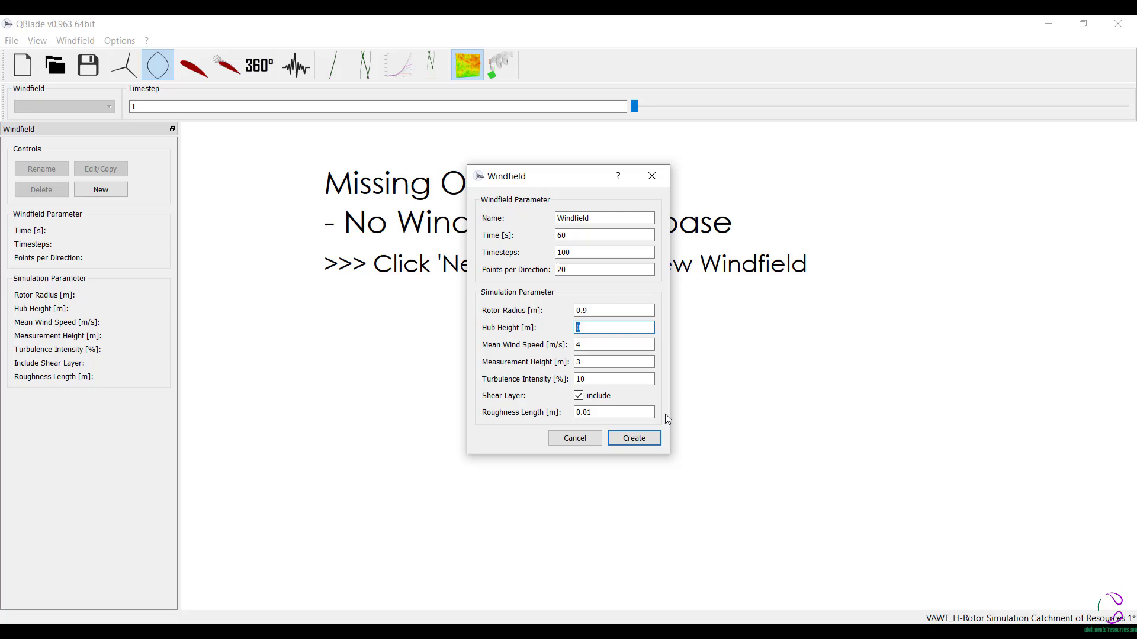
left_click(637, 441)
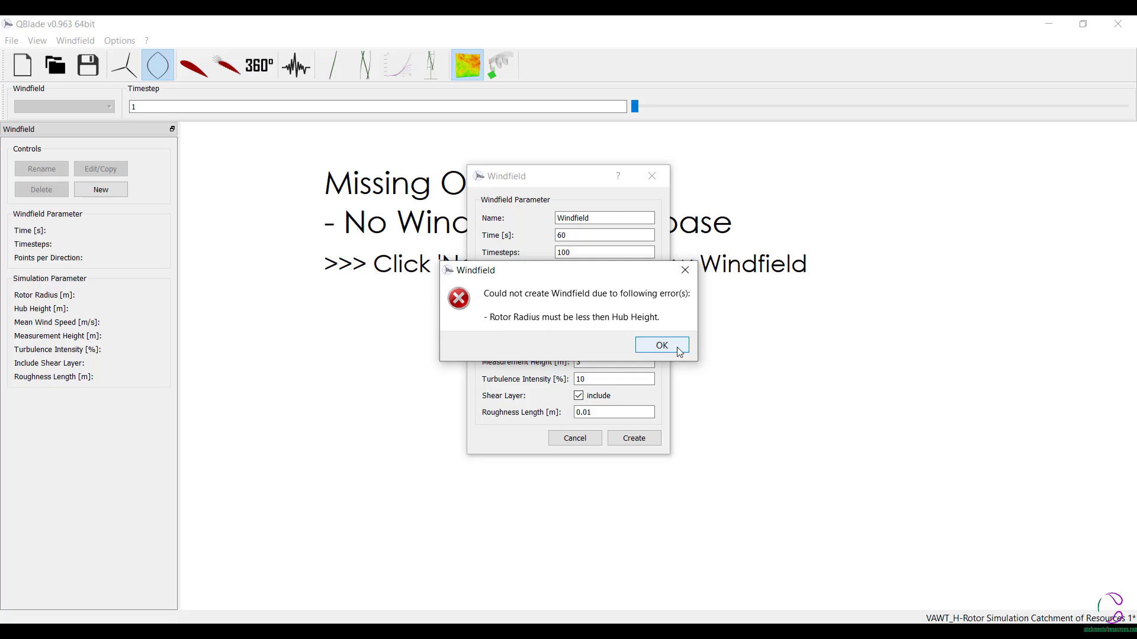
left_click(661, 345)
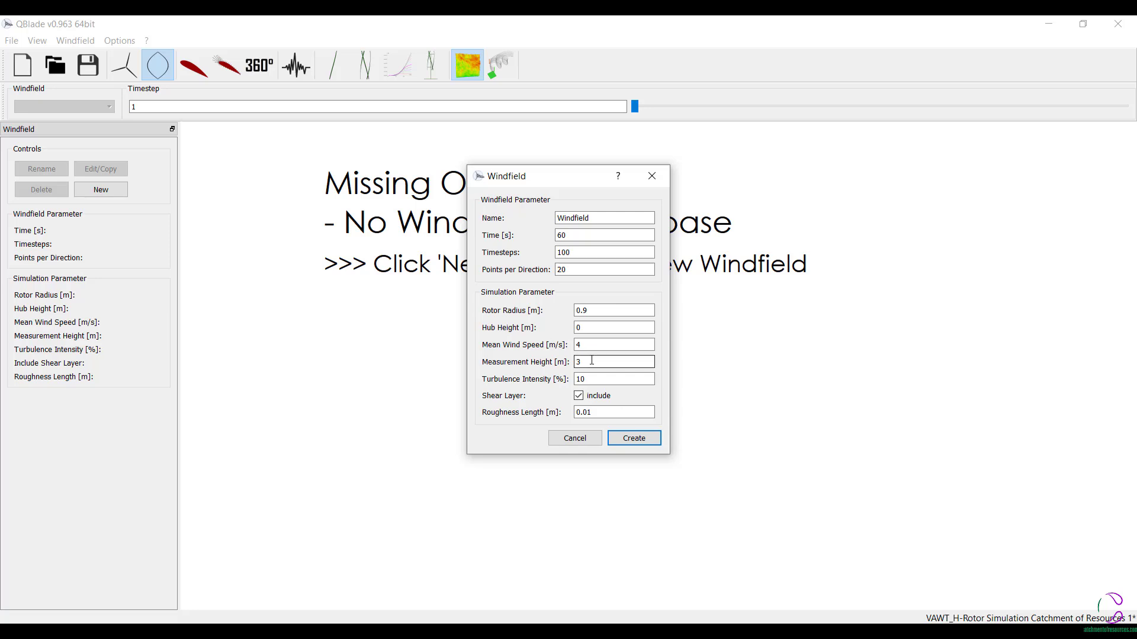
- Set the windfield's hub height to 2 m and create the windfield
left_click(592, 328)
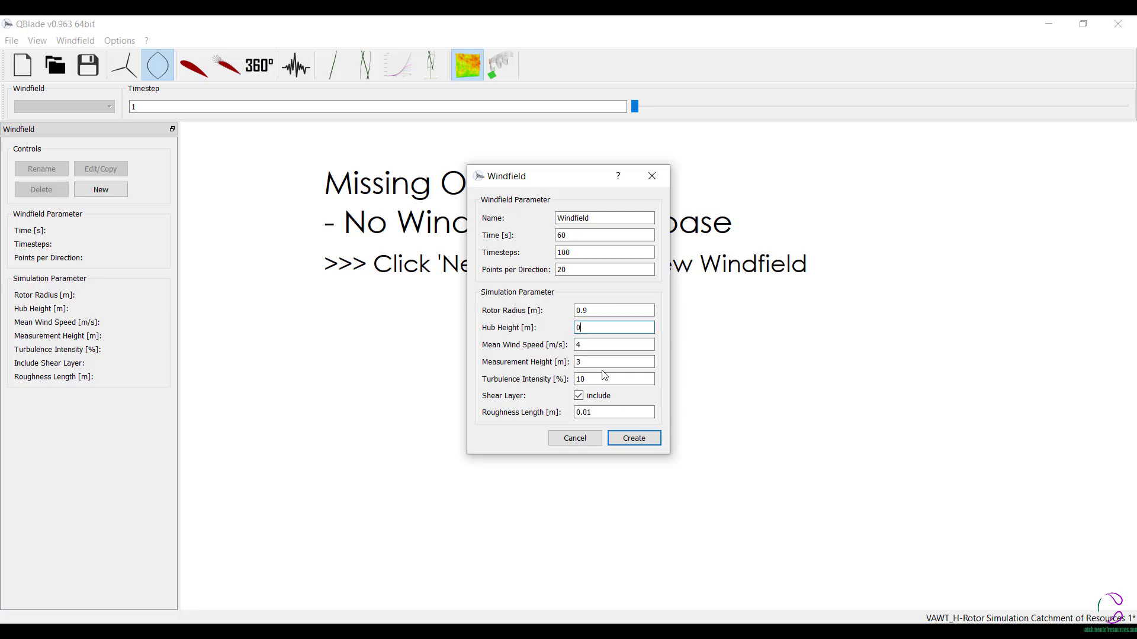
key("BackSpace")
left_click(629, 441)
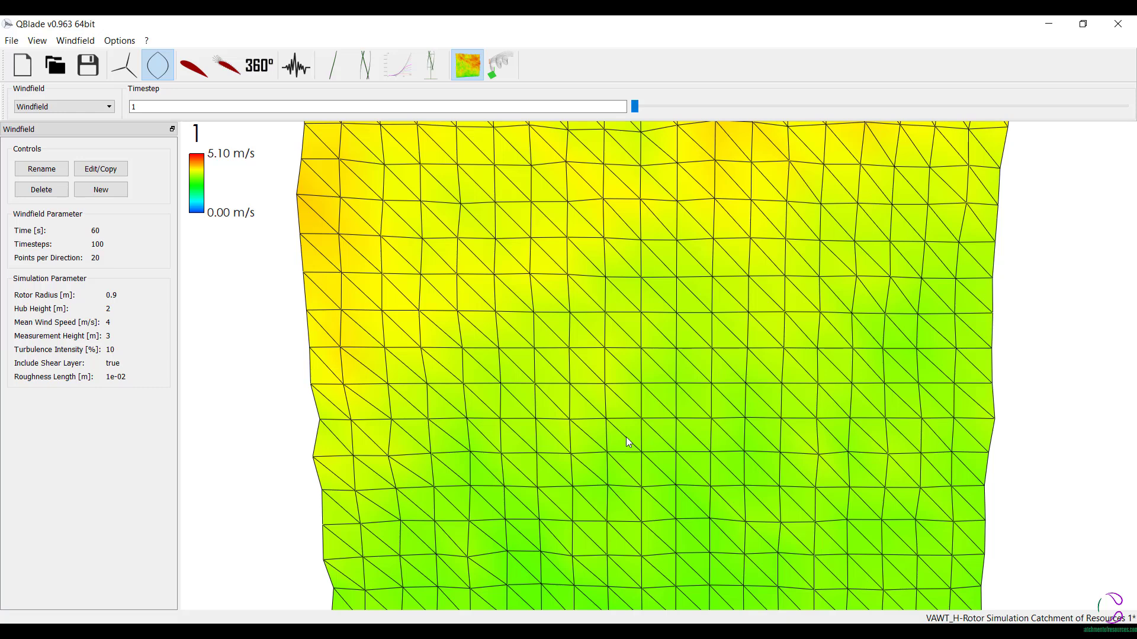
scroll(638, 430, "down", 5)
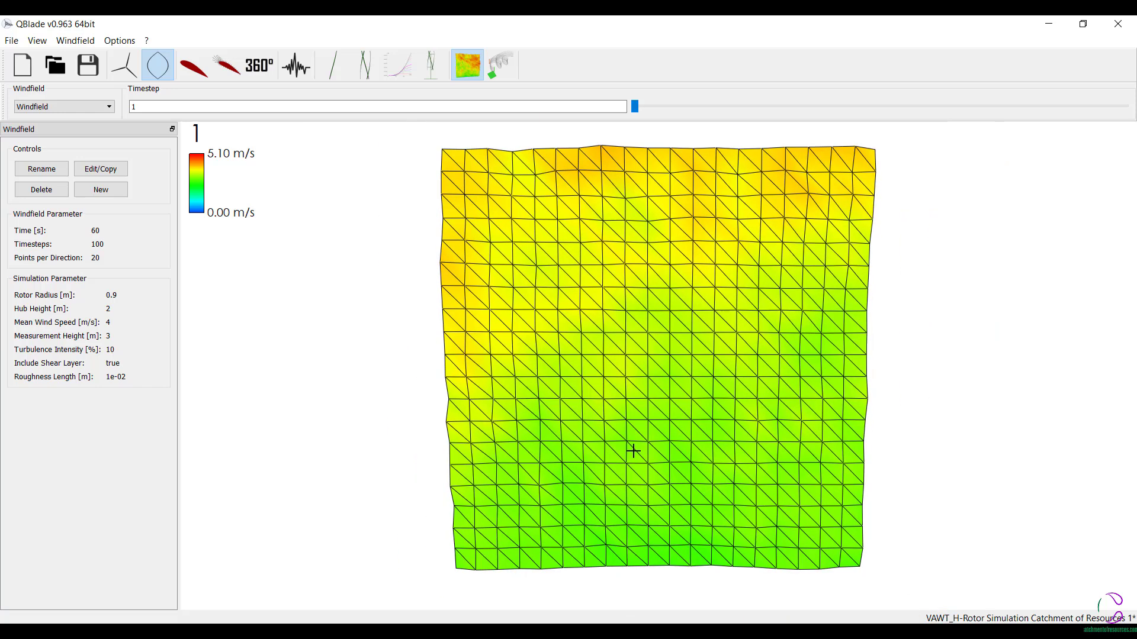
- Edit the windfield to a measurement height of 7 m and recreate it under the same name, Windfield
left_click(112, 173)
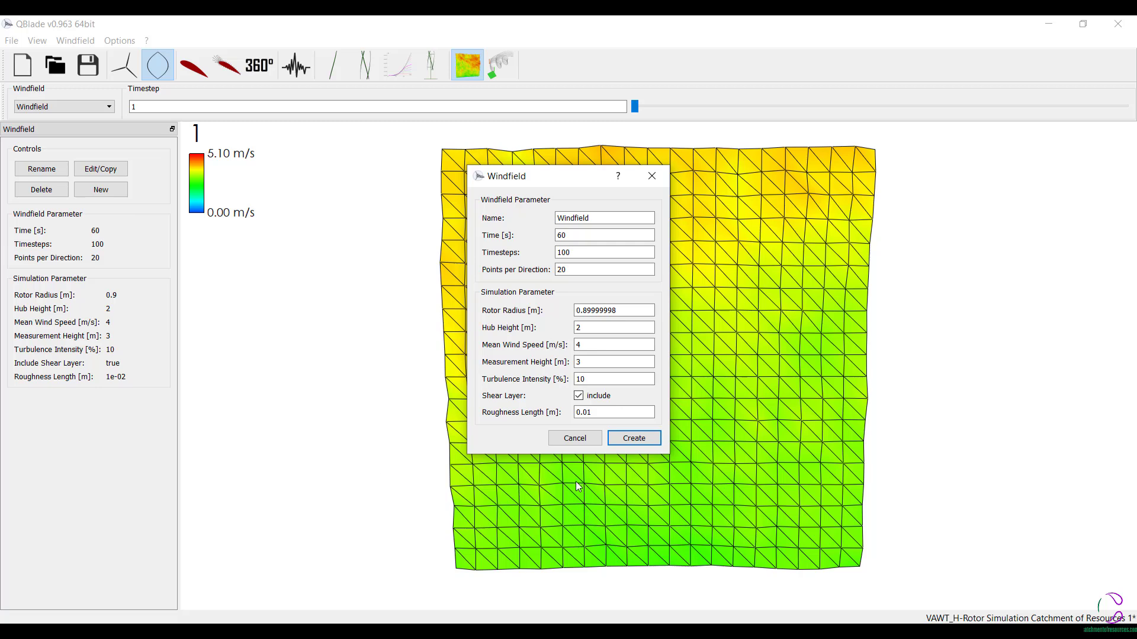
left_click(602, 362)
key("BackSpace")
type("7")
left_click(651, 443)
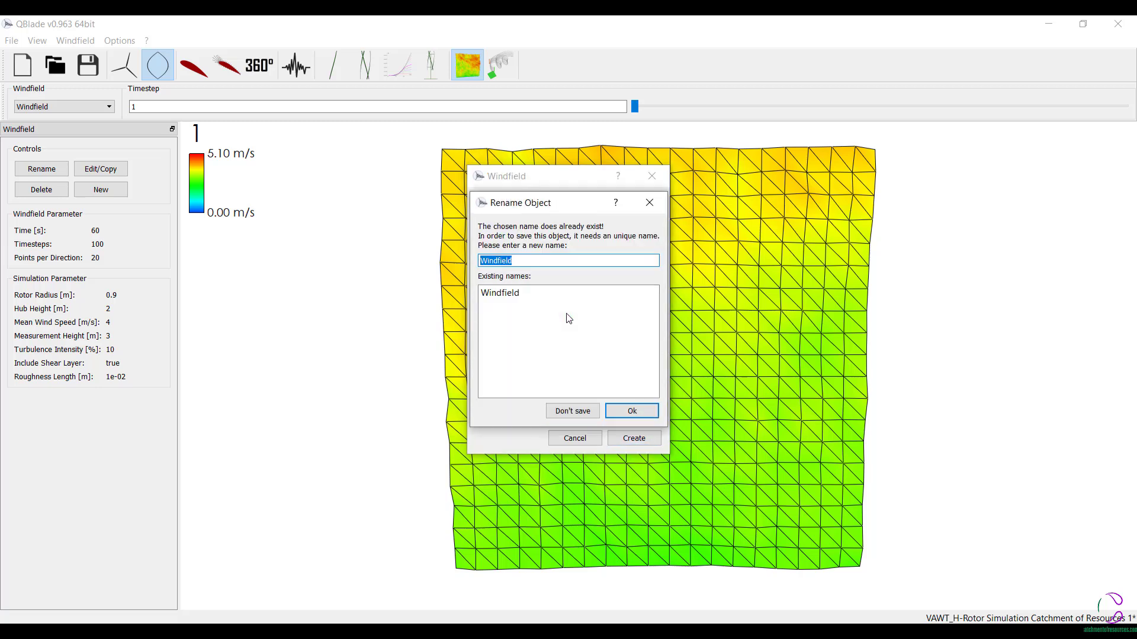
left_click(621, 411)
left_click(580, 340)
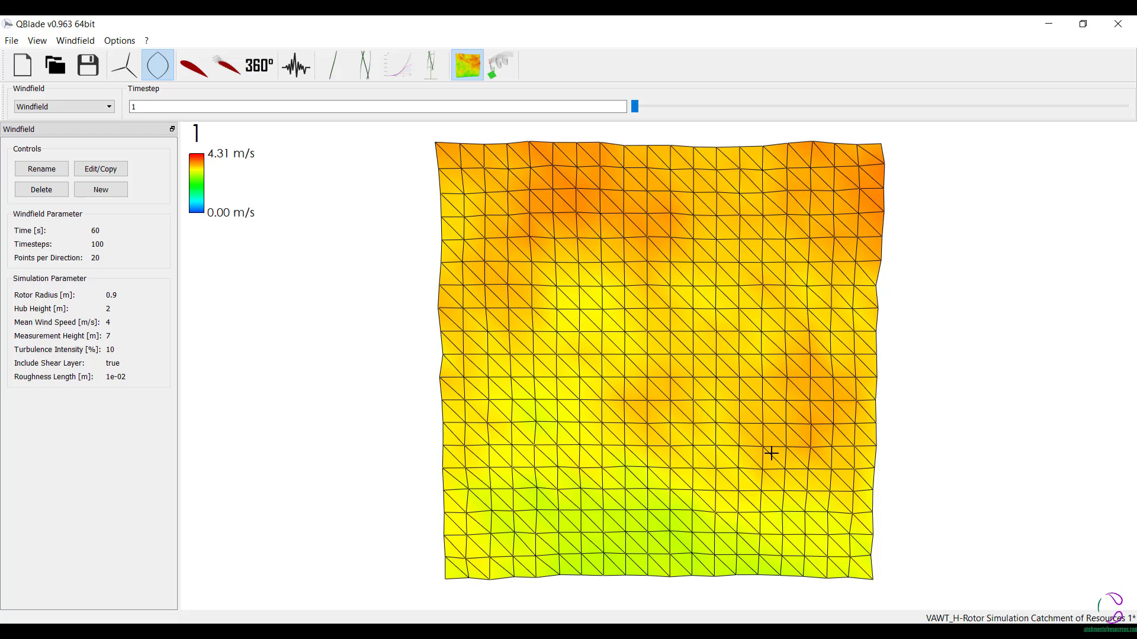
- Open the nonlinear lifting line module and begin a new LLT simulation with an inflow speed of 4 m/s
left_click(509, 64)
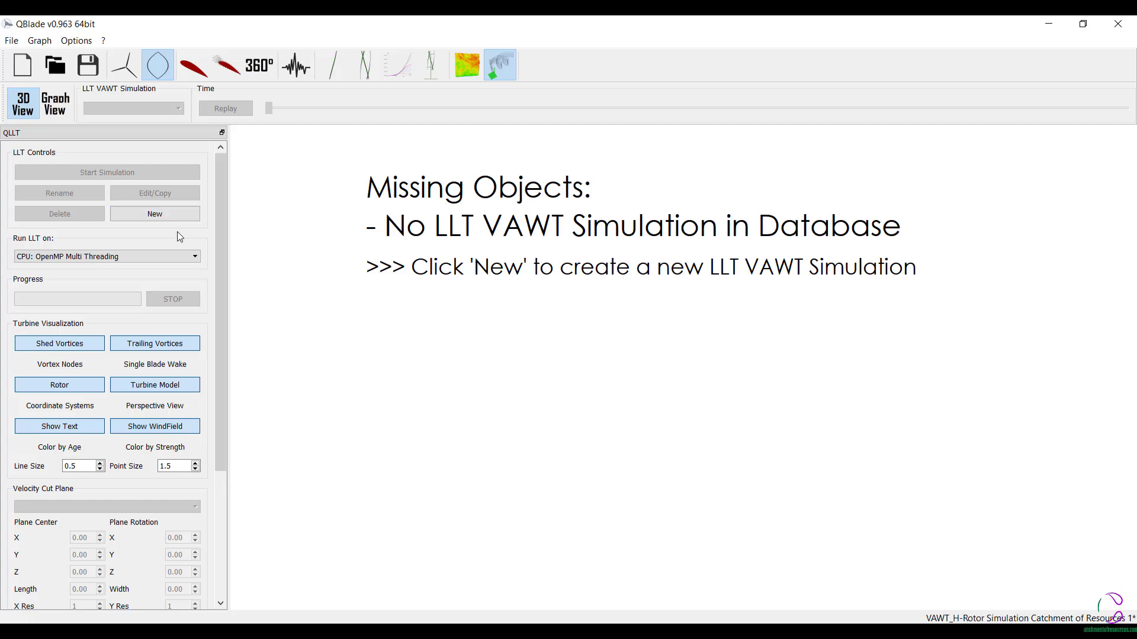
left_click(175, 216)
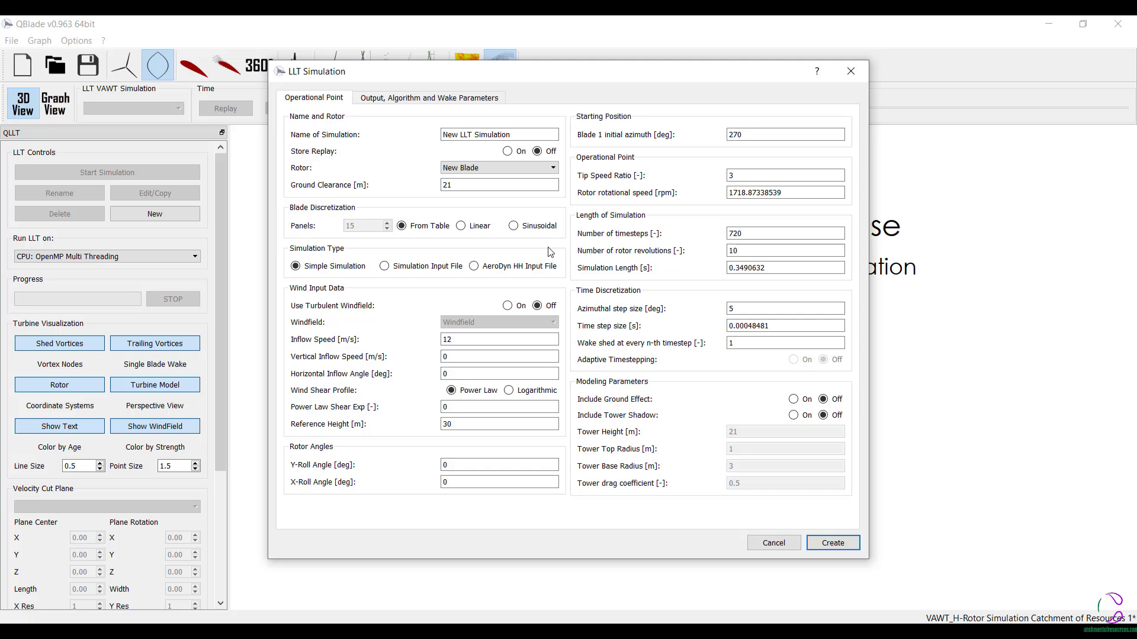
left_click(473, 342)
key("BackSpace")
key("BackSpace")
type("4")
left_click_drag(480, 338, 337, 340)
- Set the LLT simulation's wind reference height to 3 m
left_click(445, 426)
key("Delete")
key("Delete")
type("3")
key("BackSpace")
type("10")
key("BackSpace")
key("BackSpace")
type("3")
- Set the tip speed ratio to 2 and create the LLT simulation
left_click(746, 175)
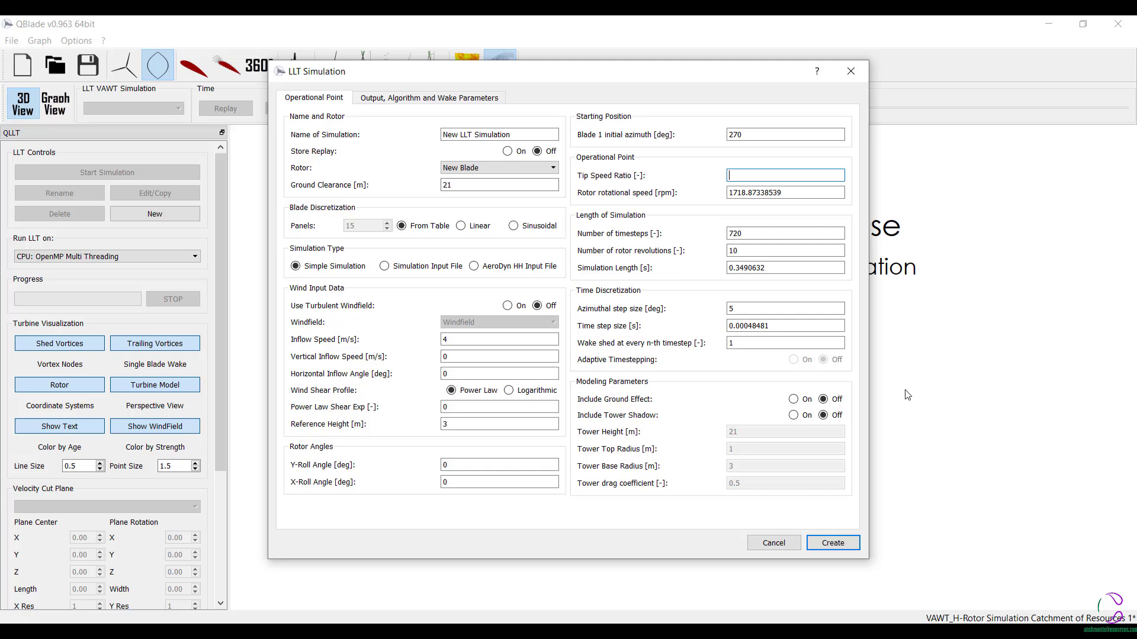
type("2")
left_click(837, 552)
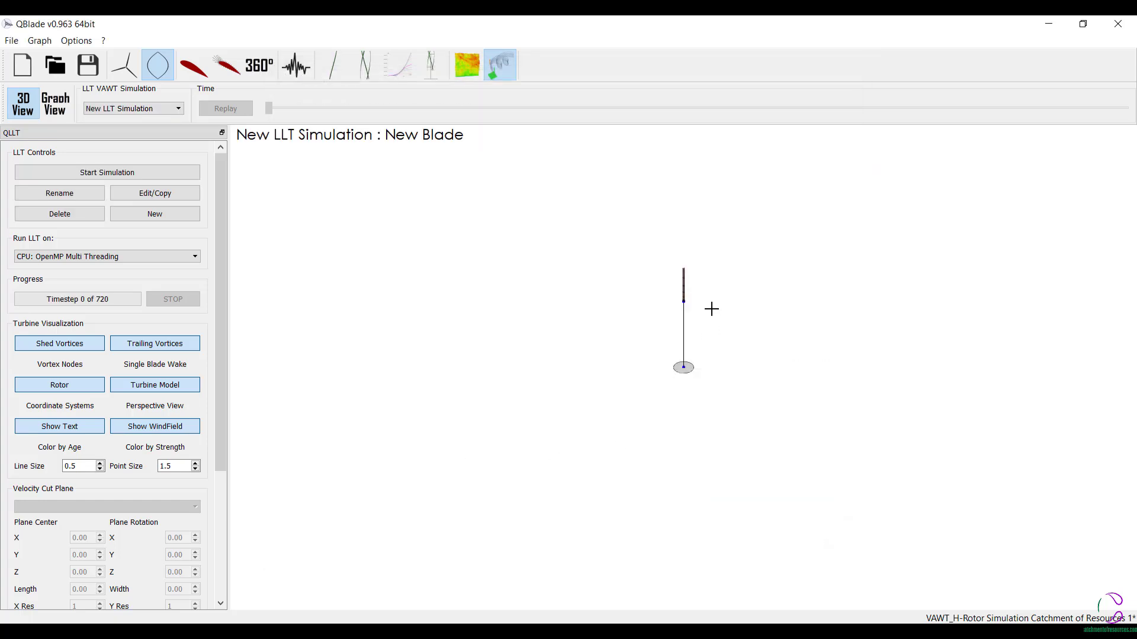
- Enlarge the rotor in the 3D view and start the LLT simulation
left_click_drag(712, 309, 855, 221)
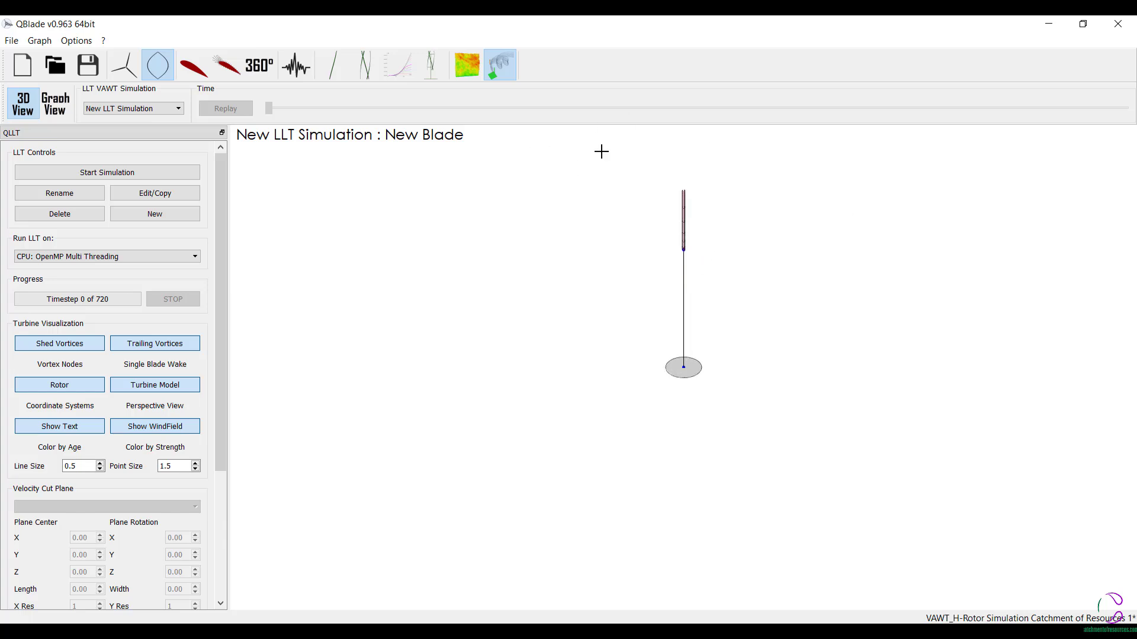
scroll(728, 135, "up", 1)
scroll(163, 269, "down", 1)
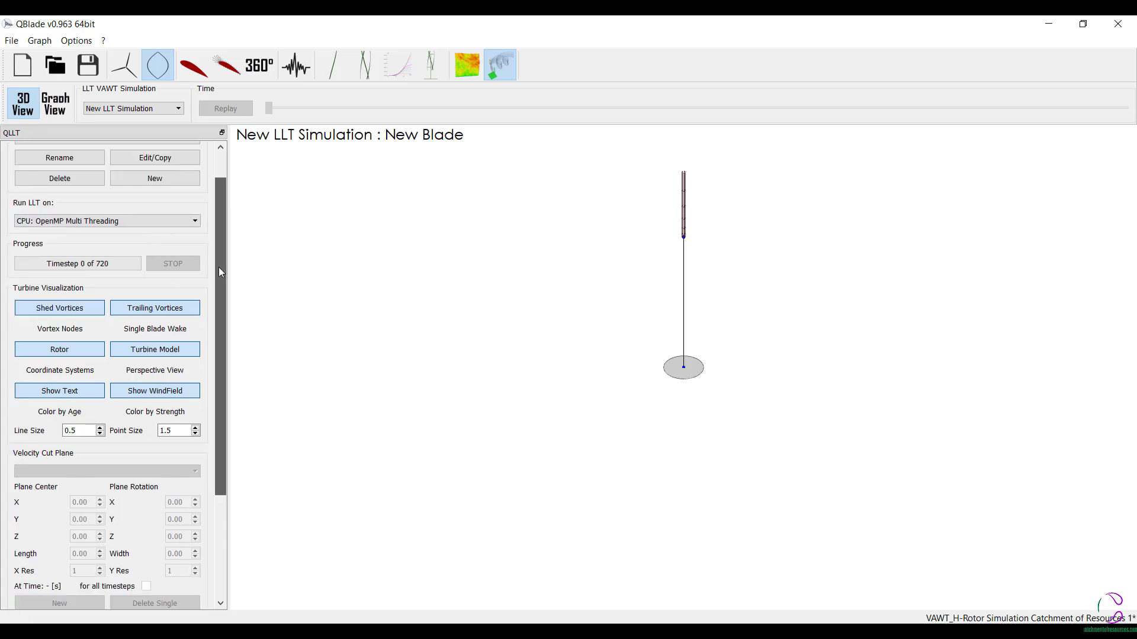
left_click_drag(218, 268, 228, 314)
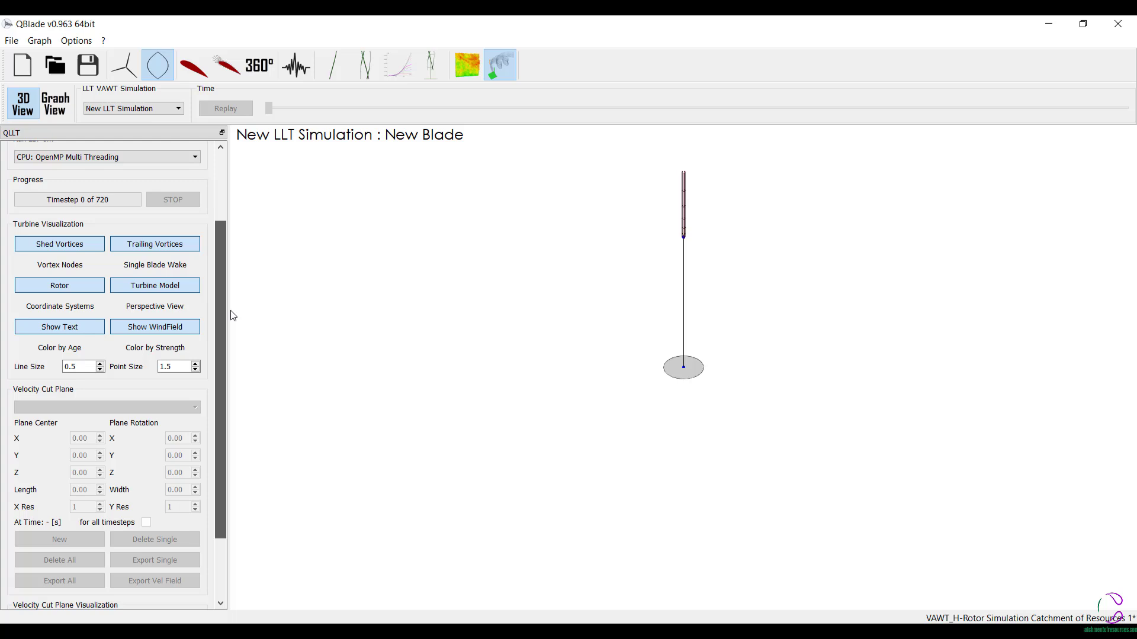
left_click(164, 245)
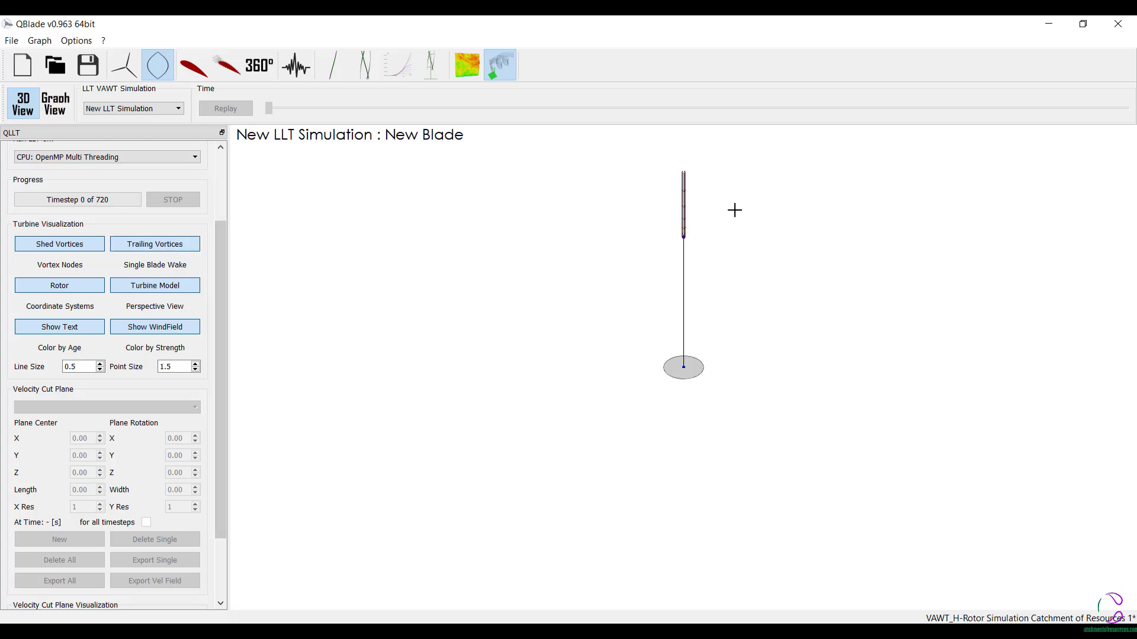
left_click_drag(216, 345, 229, 219)
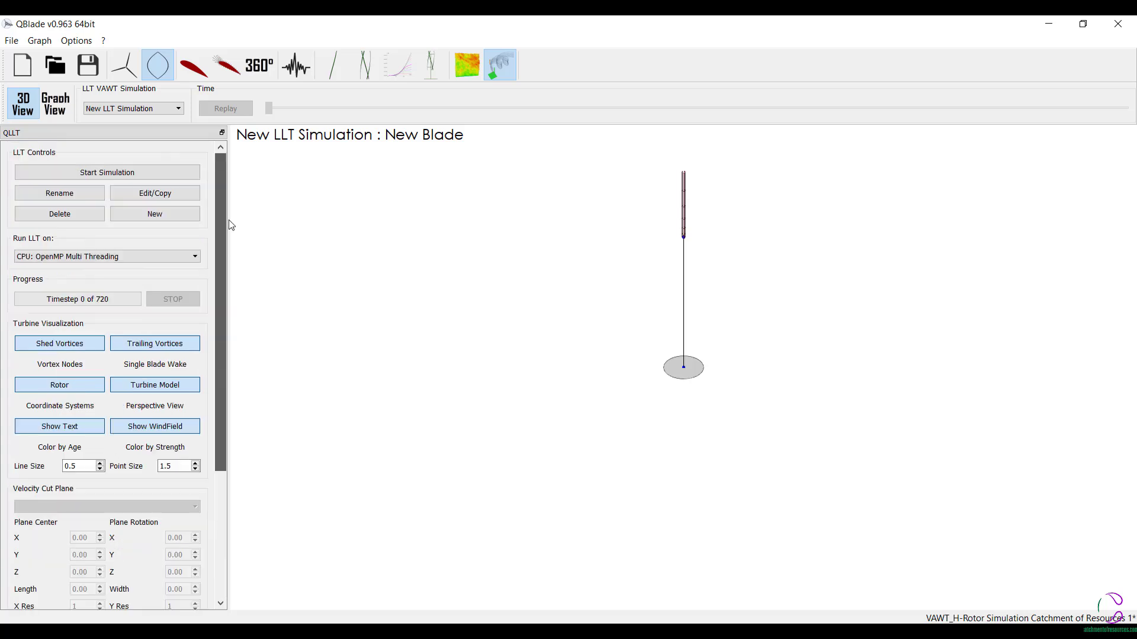
left_click(122, 174)
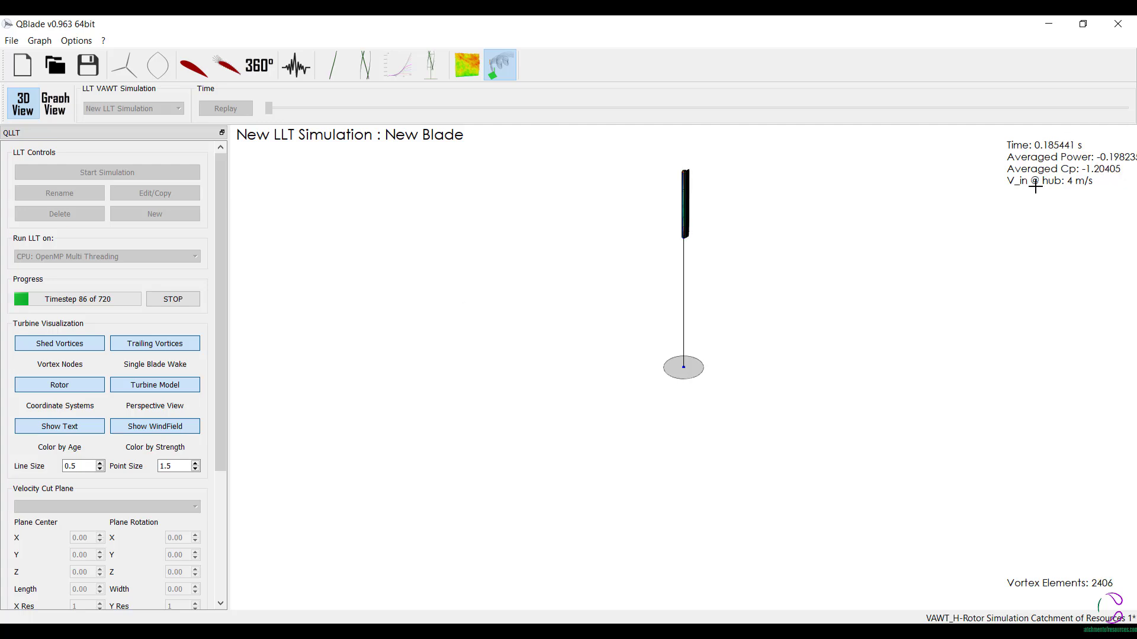
- Stop the running LLT simulation and delete it
left_click(177, 300)
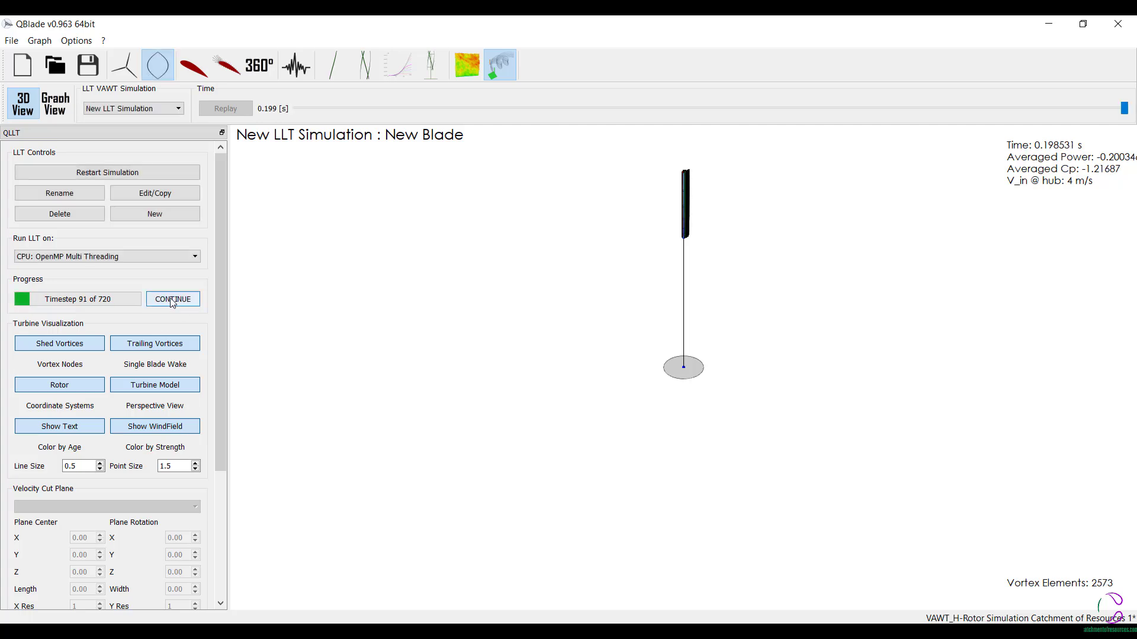
left_click(90, 220)
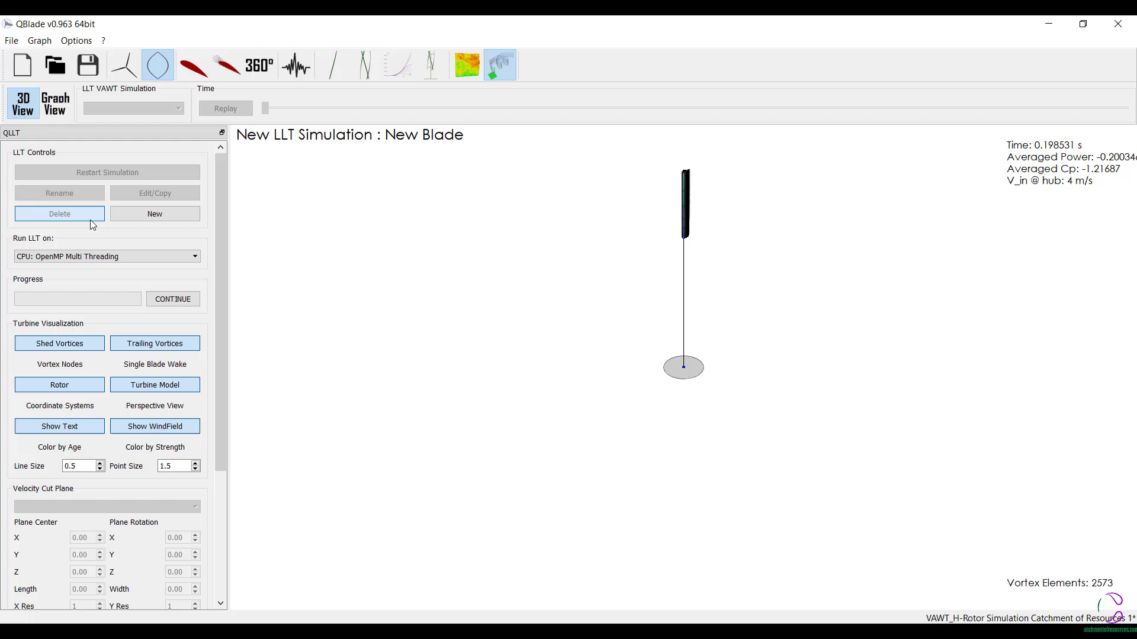
- Create a new LLT simulation with an inflow speed of 4 m/s and a reference height of 3 m
left_click(179, 217)
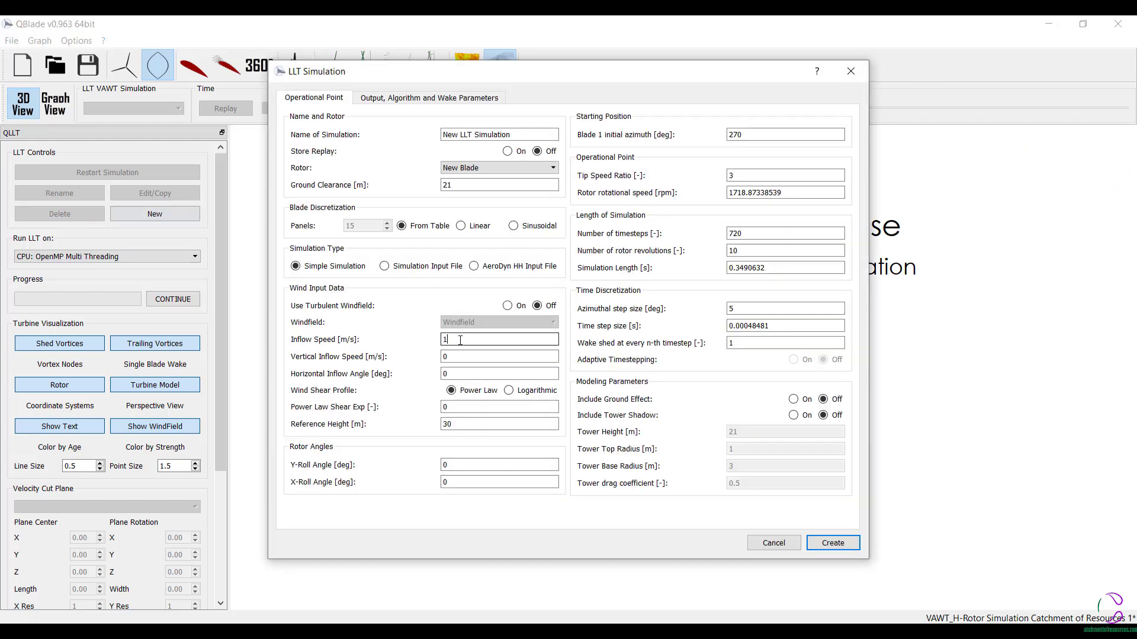
type("4")
left_click(468, 423)
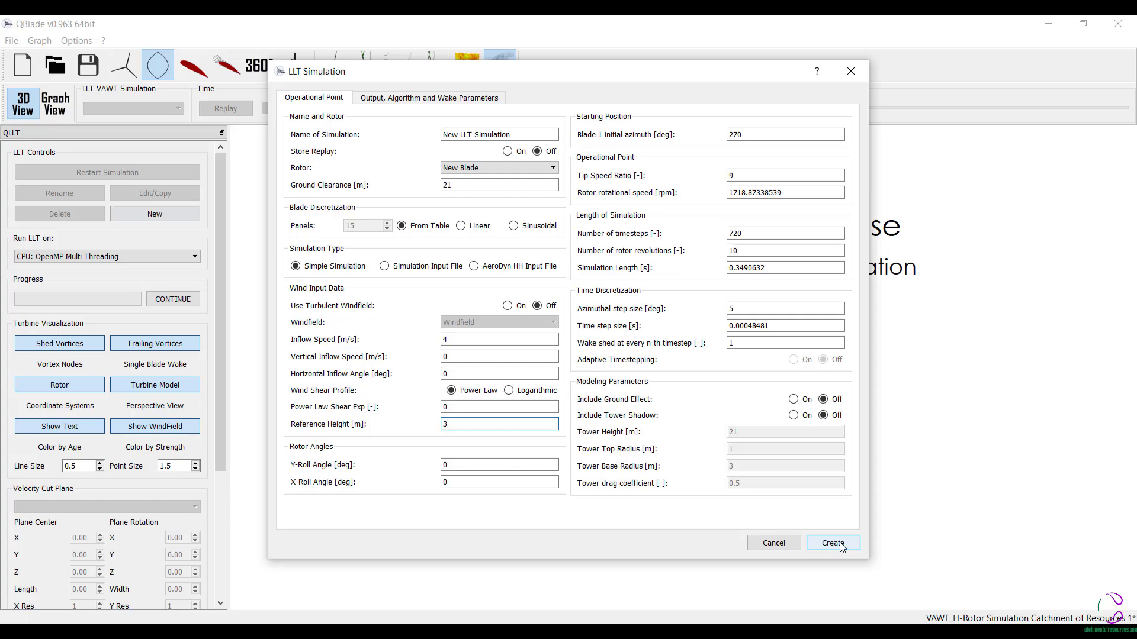
left_click(367, 99)
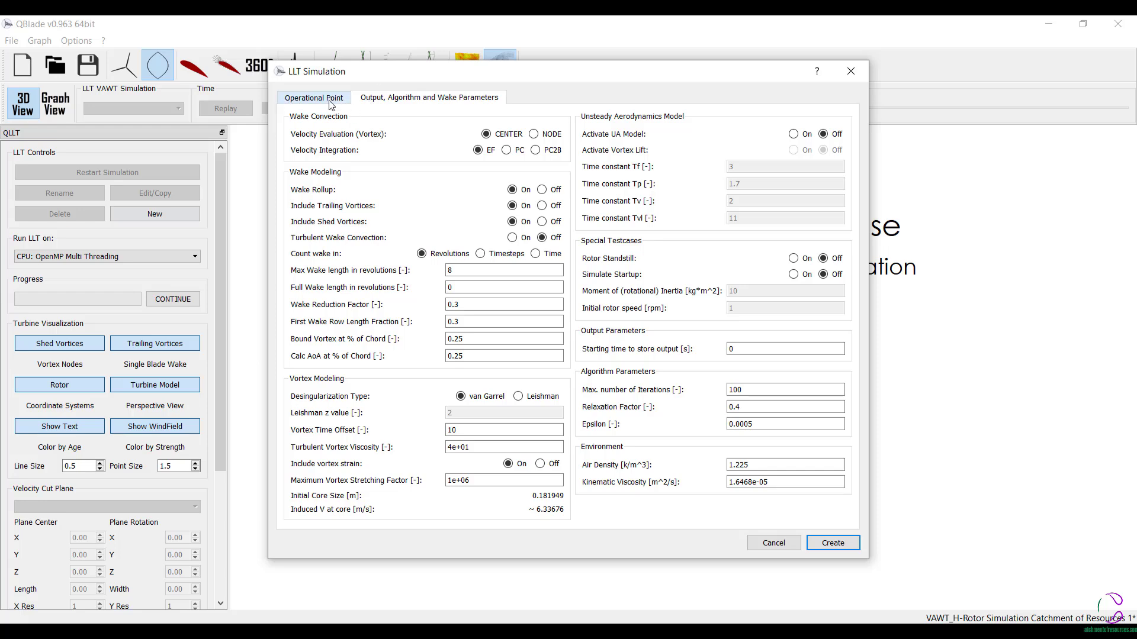
left_click(348, 100)
left_click(836, 542)
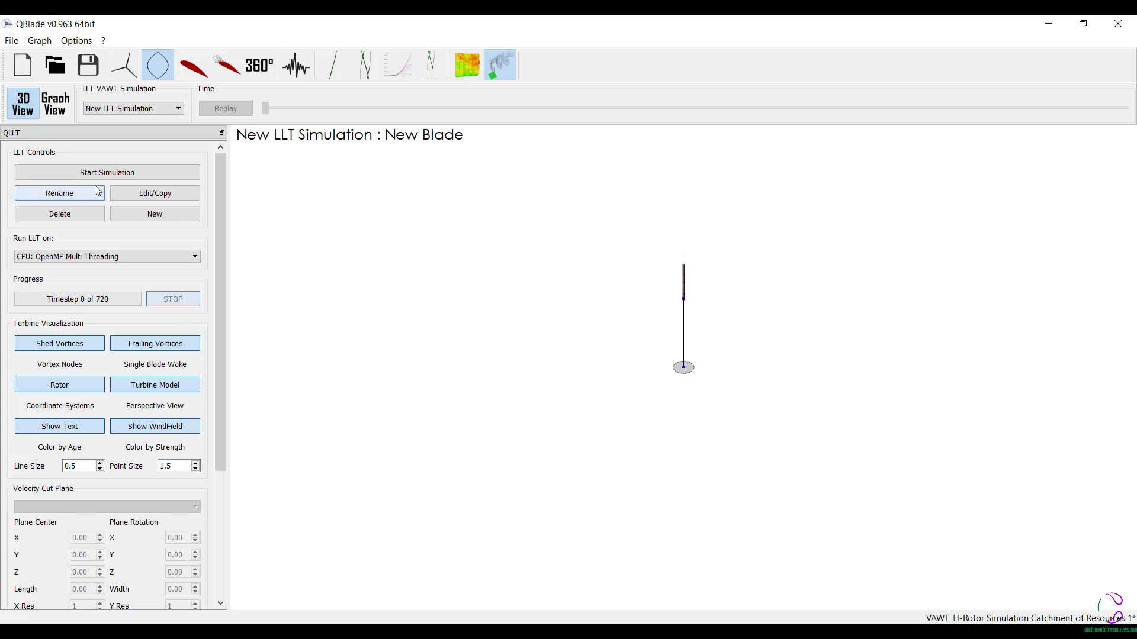
- Start the recreated LLT simulation and view the rotor from different angles
left_click(151, 173)
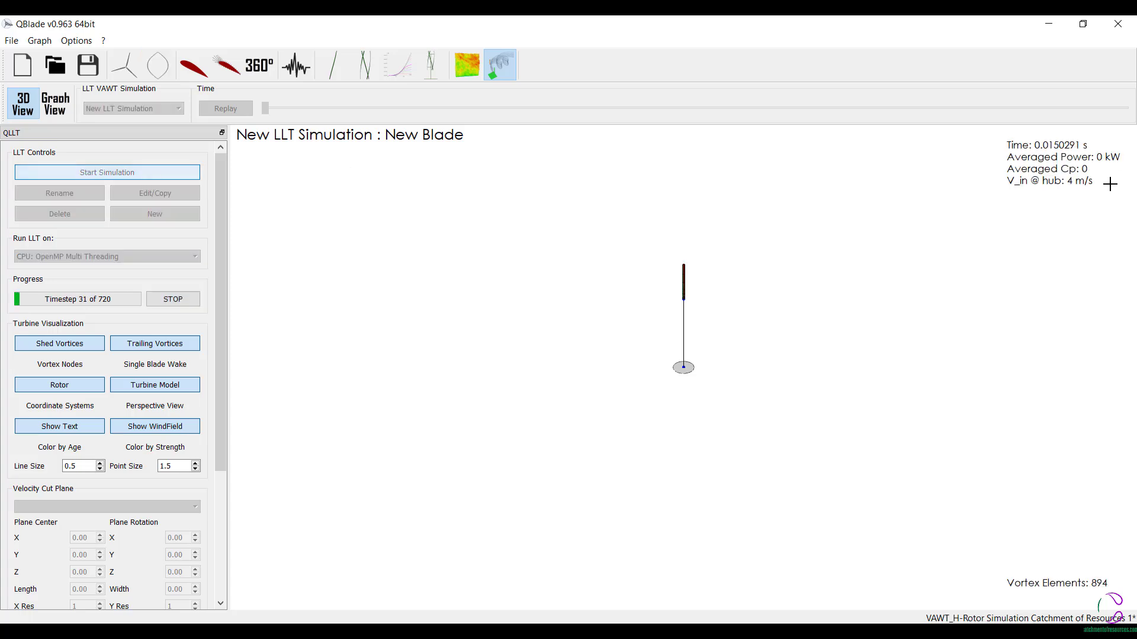
left_click_drag(1125, 150, 940, 176)
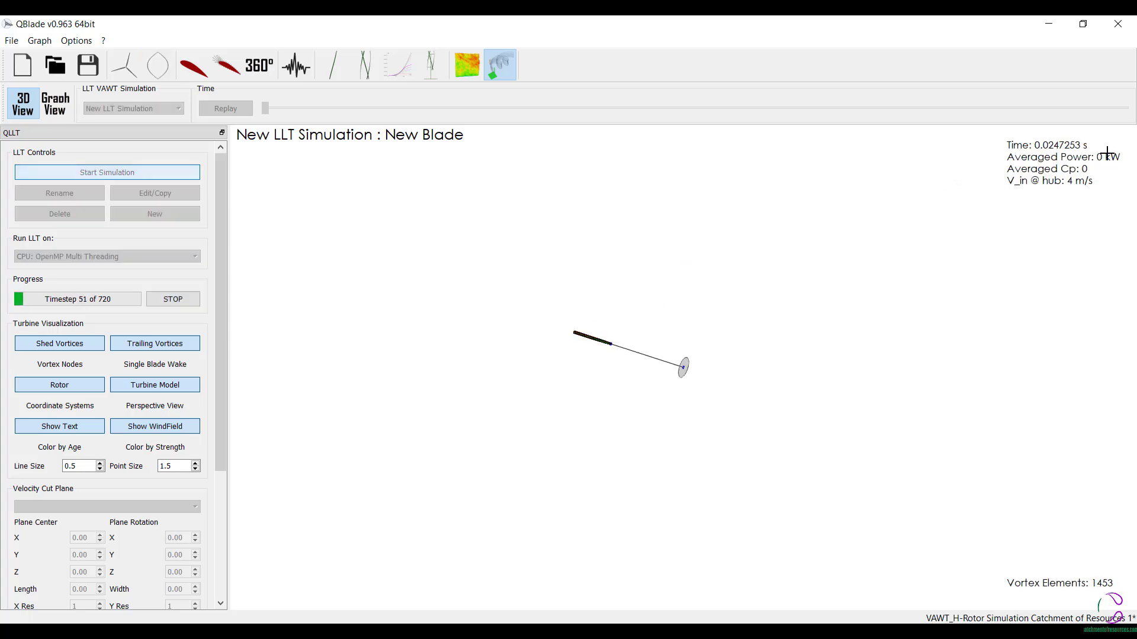
left_click_drag(901, 258, 1033, 261)
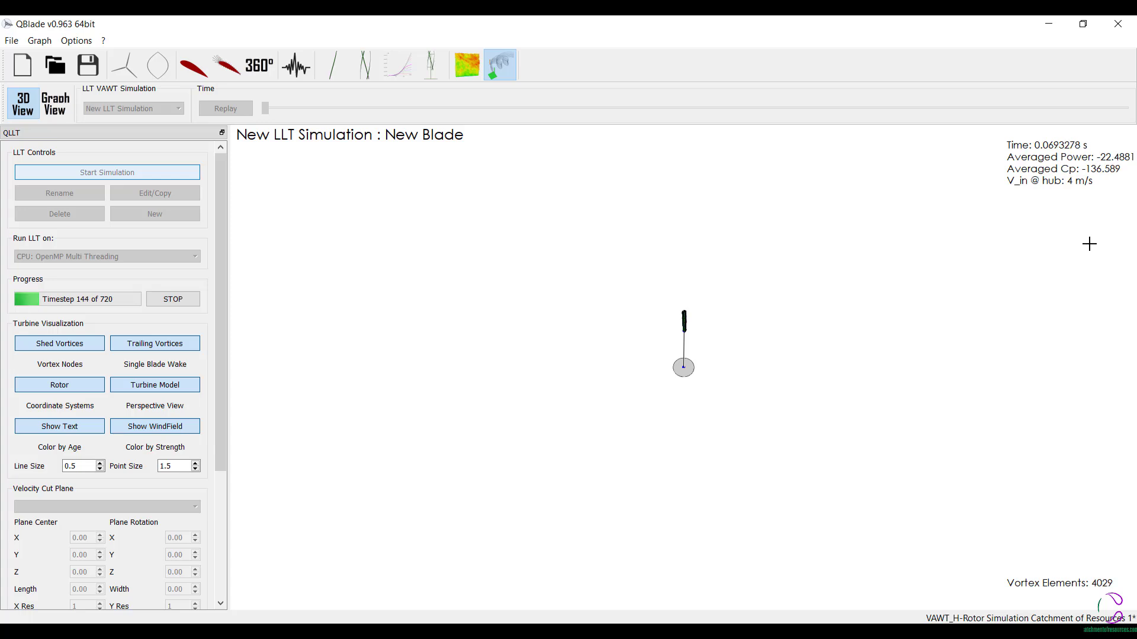
- Stop the second LLT simulation run and delete the simulation
left_click(164, 302)
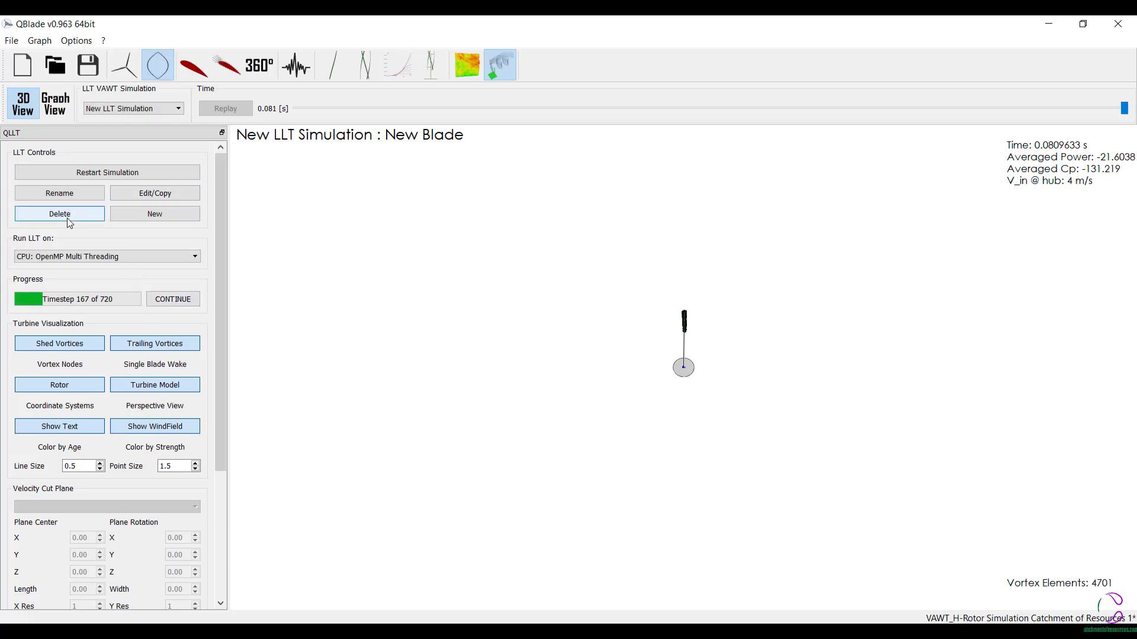
left_click(69, 222)
- Create a new LLT simulation, entering a tip speed ratio of 9, an inflow speed of 4 m/s and a reference height of 3 m
left_click(166, 215)
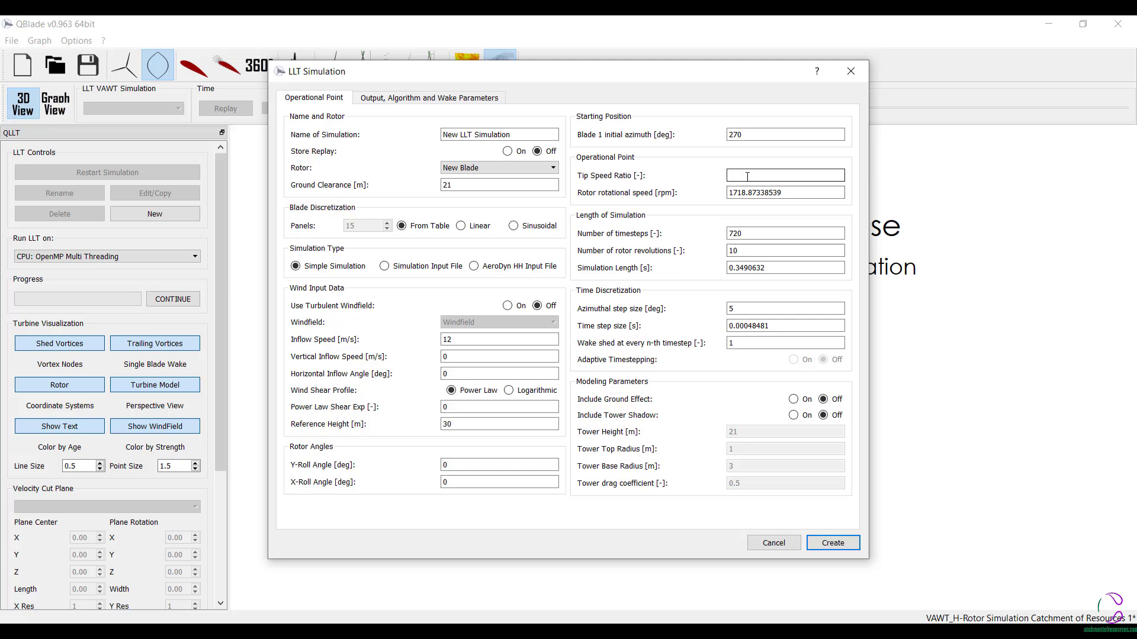
type("1")
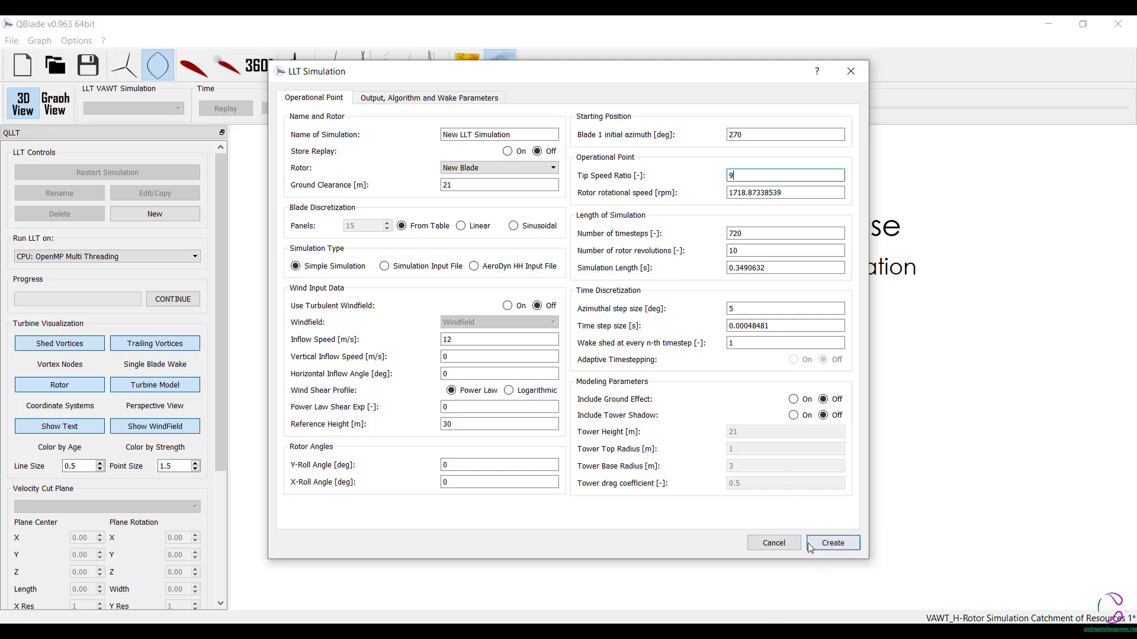
left_click(462, 340)
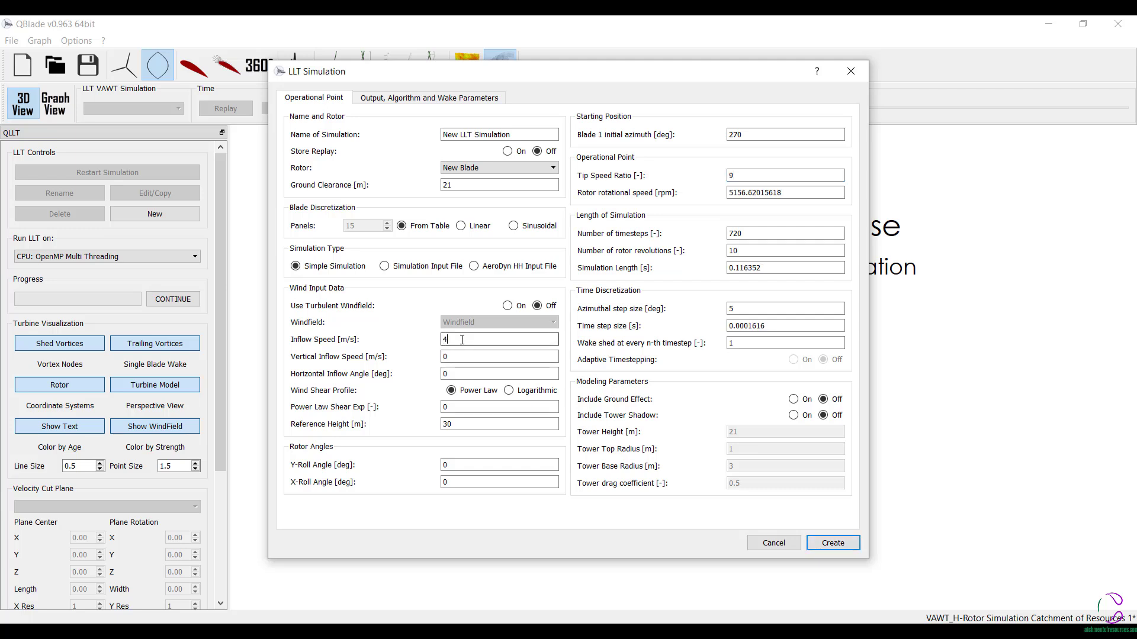
left_click(456, 424)
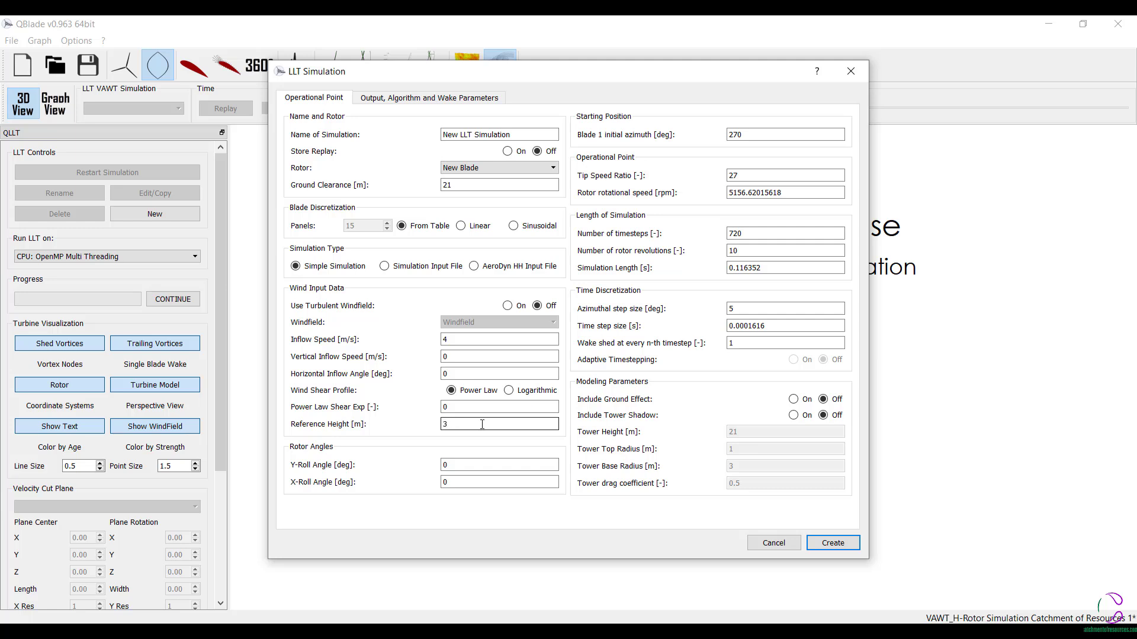
left_click(830, 544)
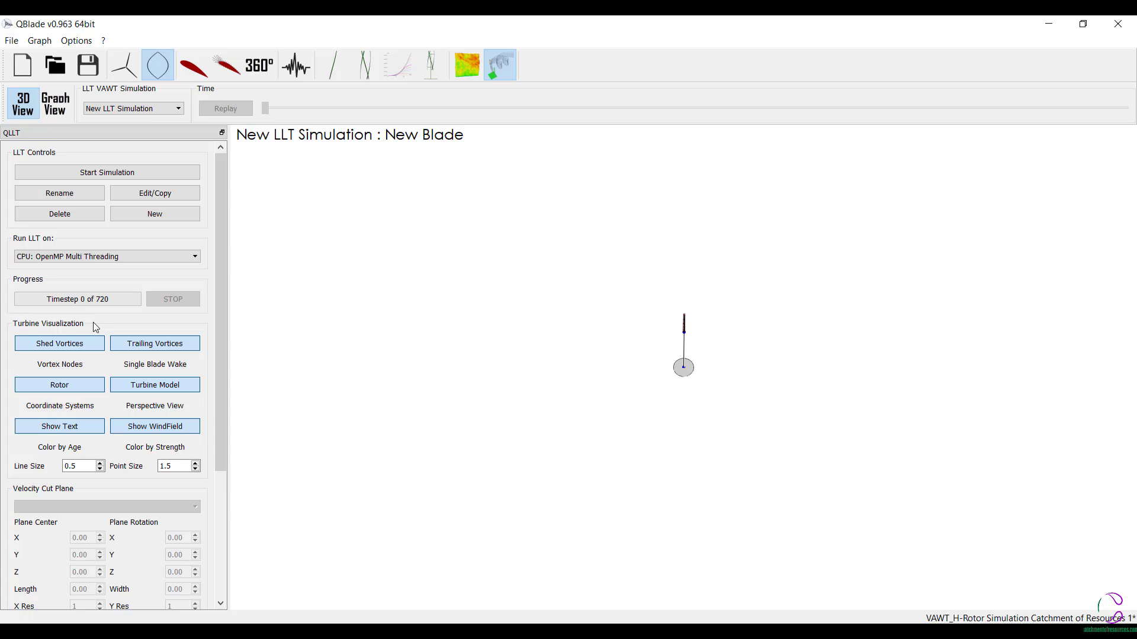
- Start the new LLT simulation and examine the wake developing around the rotor up close
left_click(108, 173)
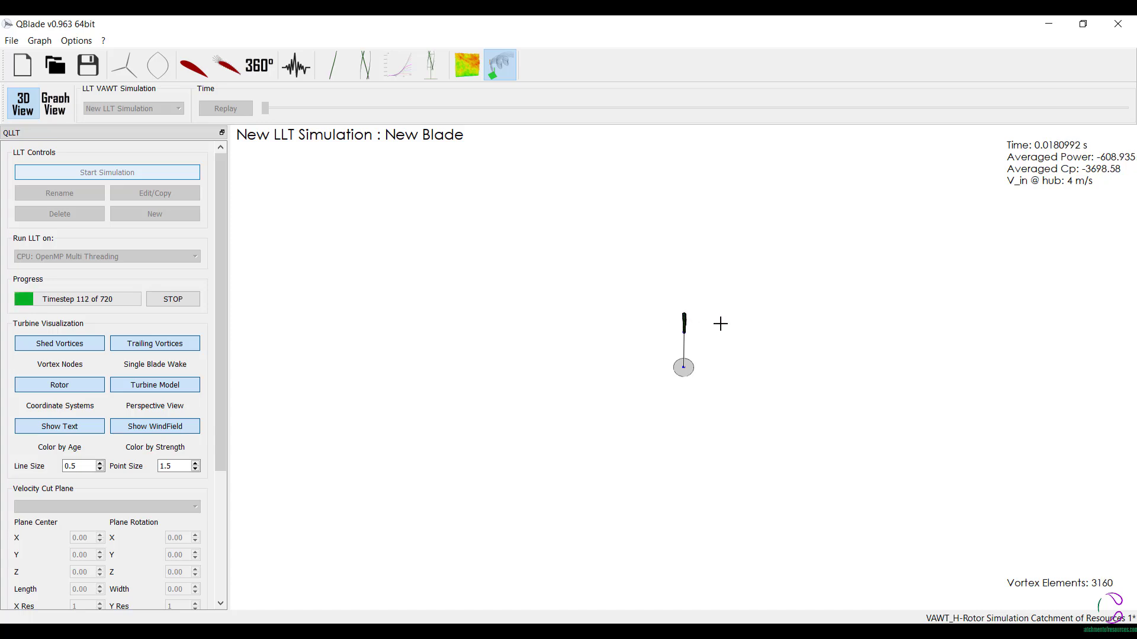
scroll(704, 307, "up", 3)
scroll(655, 178, "up", 5)
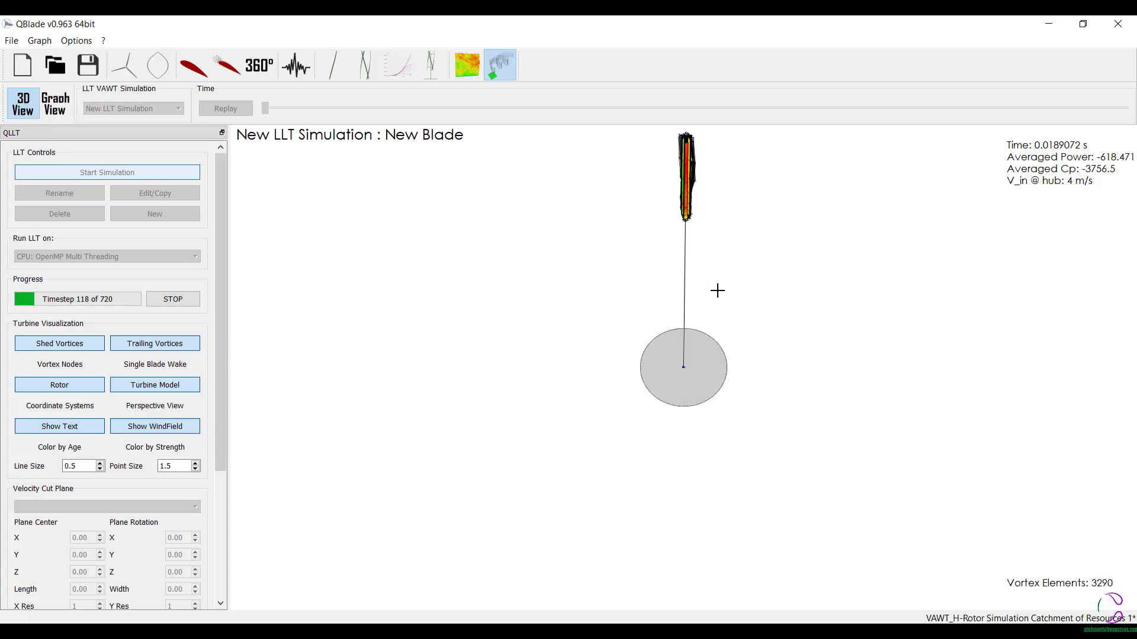
scroll(675, 151, "up", 7)
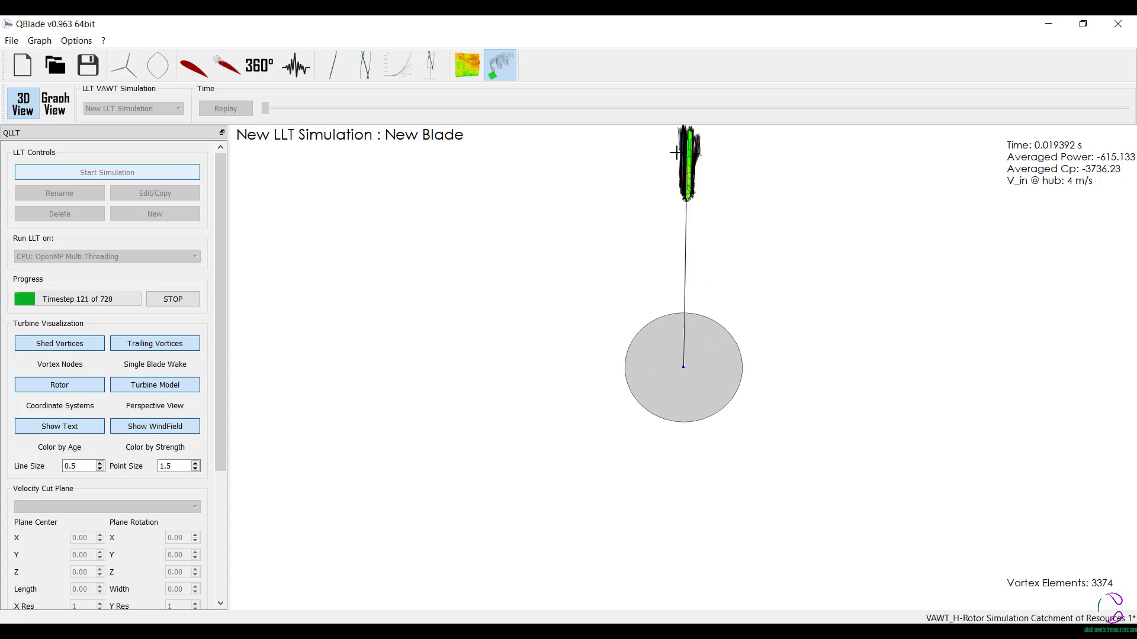
scroll(686, 239, "down", 8)
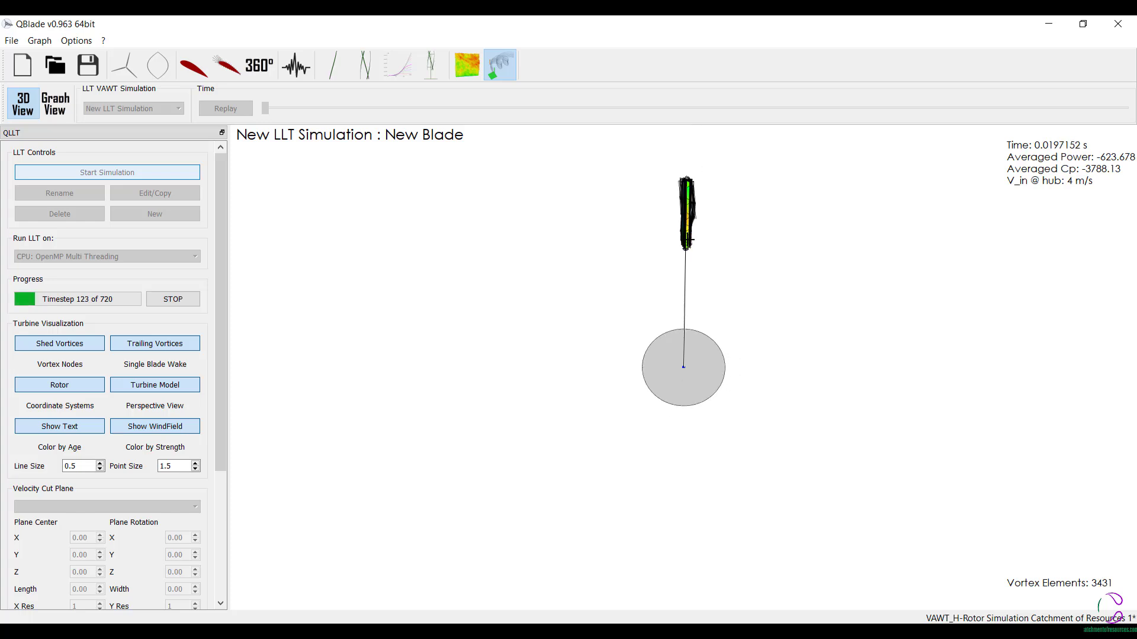
scroll(688, 240, "down", 1)
scroll(671, 178, "up", 3)
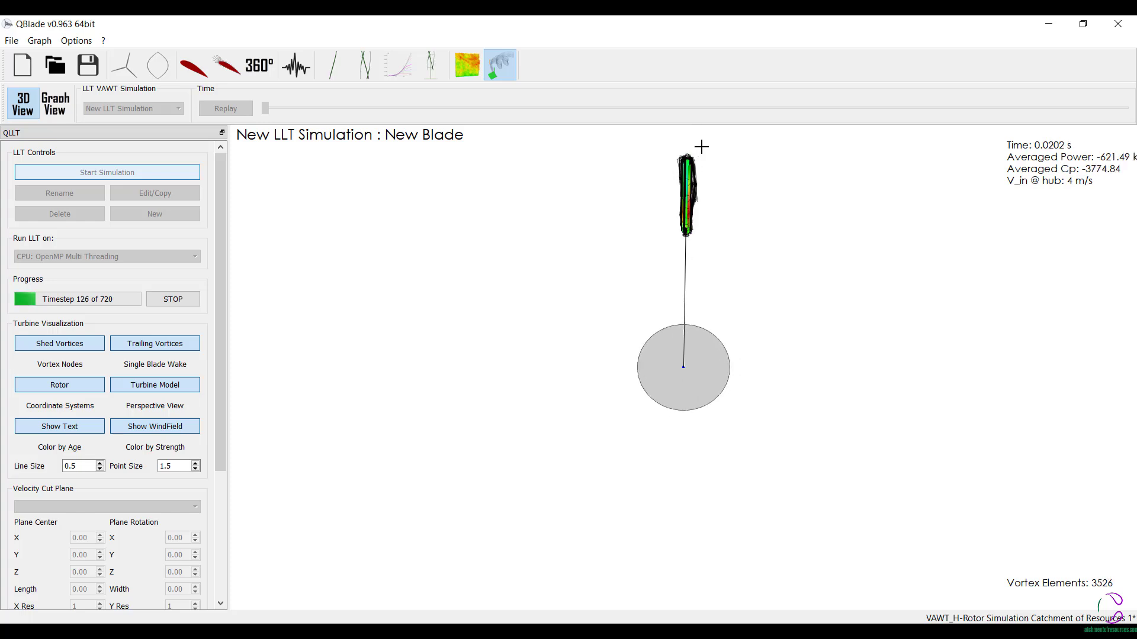
scroll(701, 147, "up", 1)
scroll(675, 287, "down", 3)
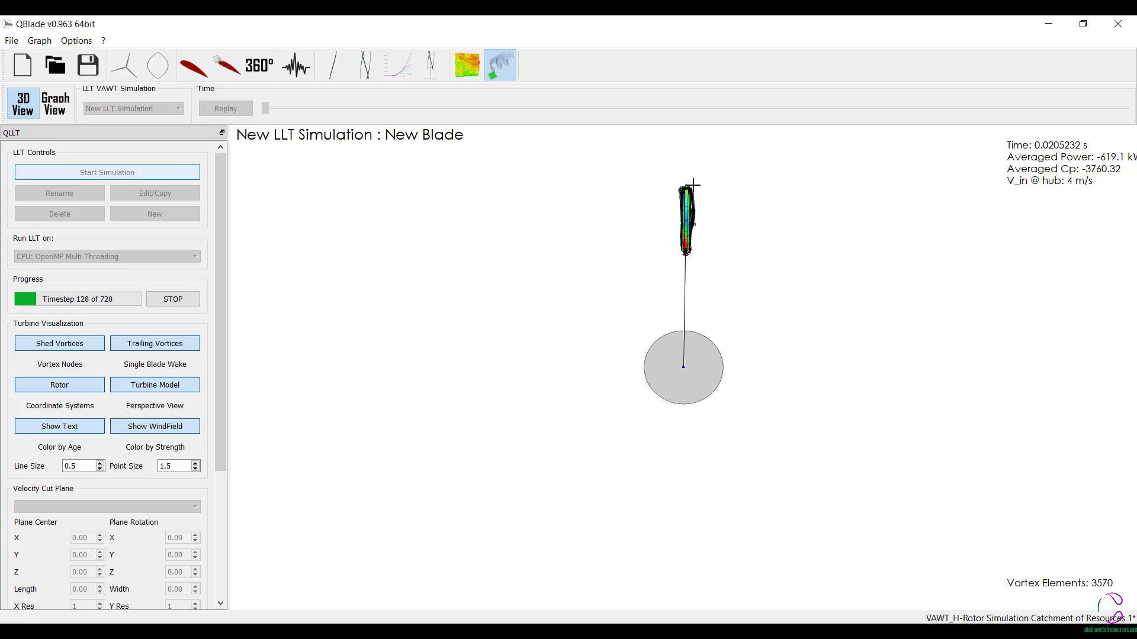
scroll(685, 173, "up", 1)
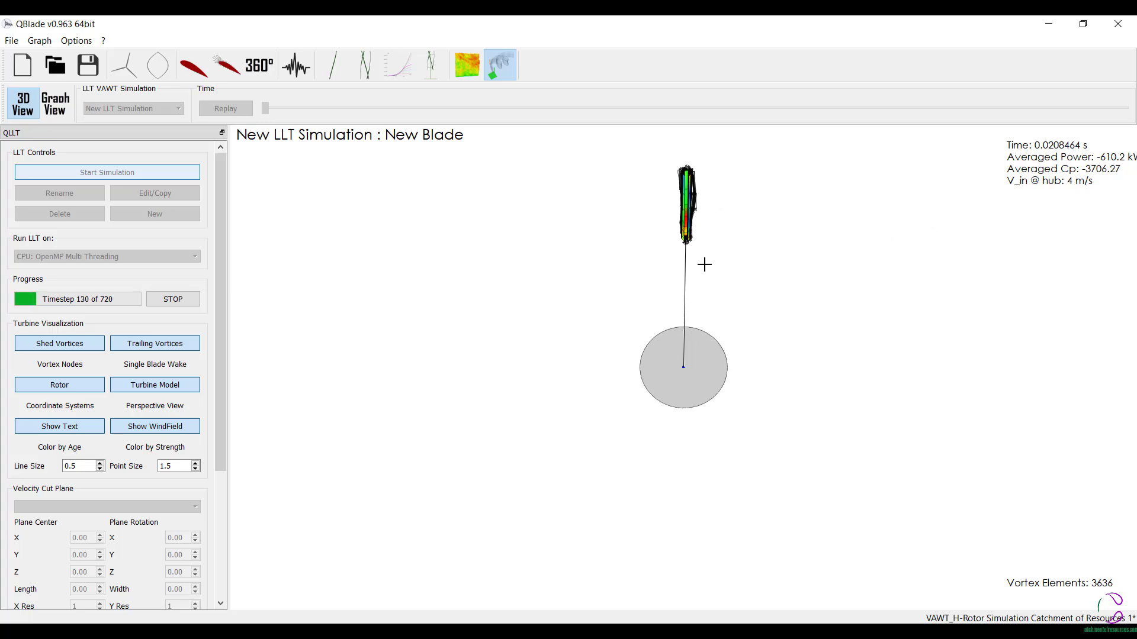